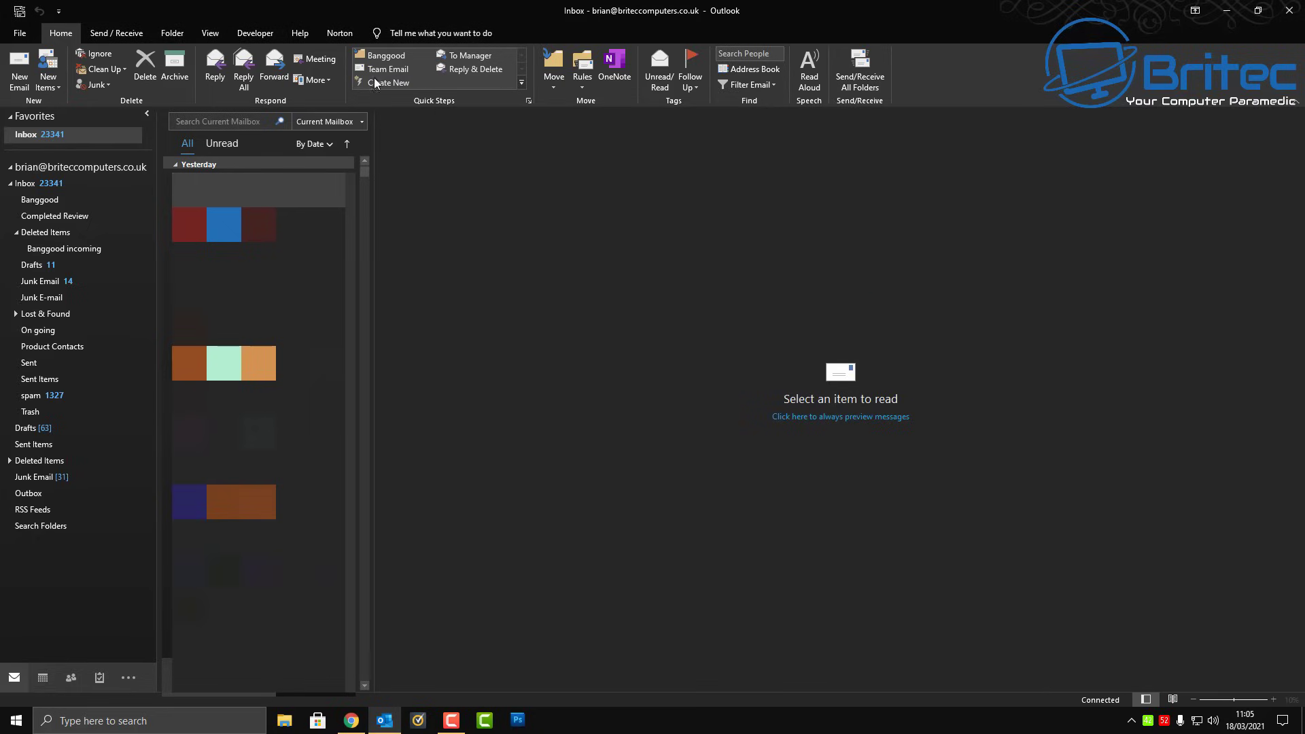
# Open the existing IMAP email account from Account Settings, review its general, folder and mail settings, and close them.
pyautogui.click(116, 34)
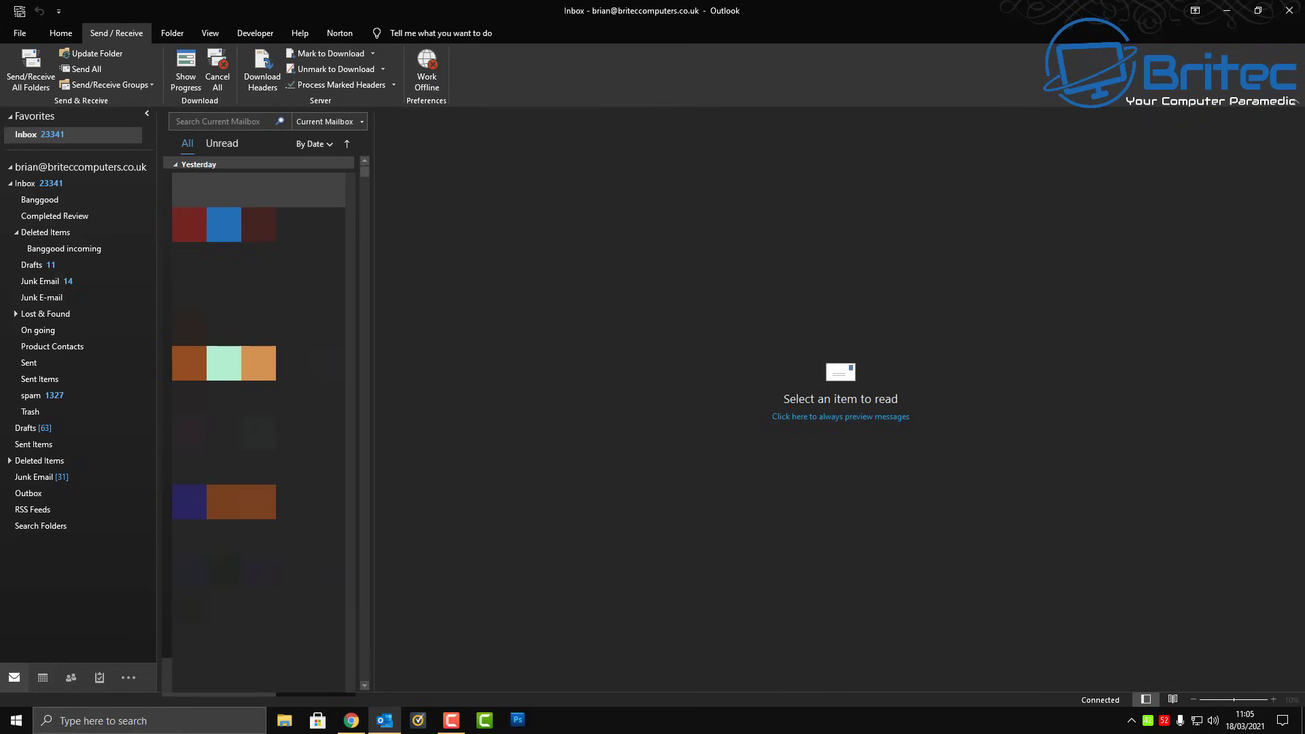
pyautogui.press('F10')
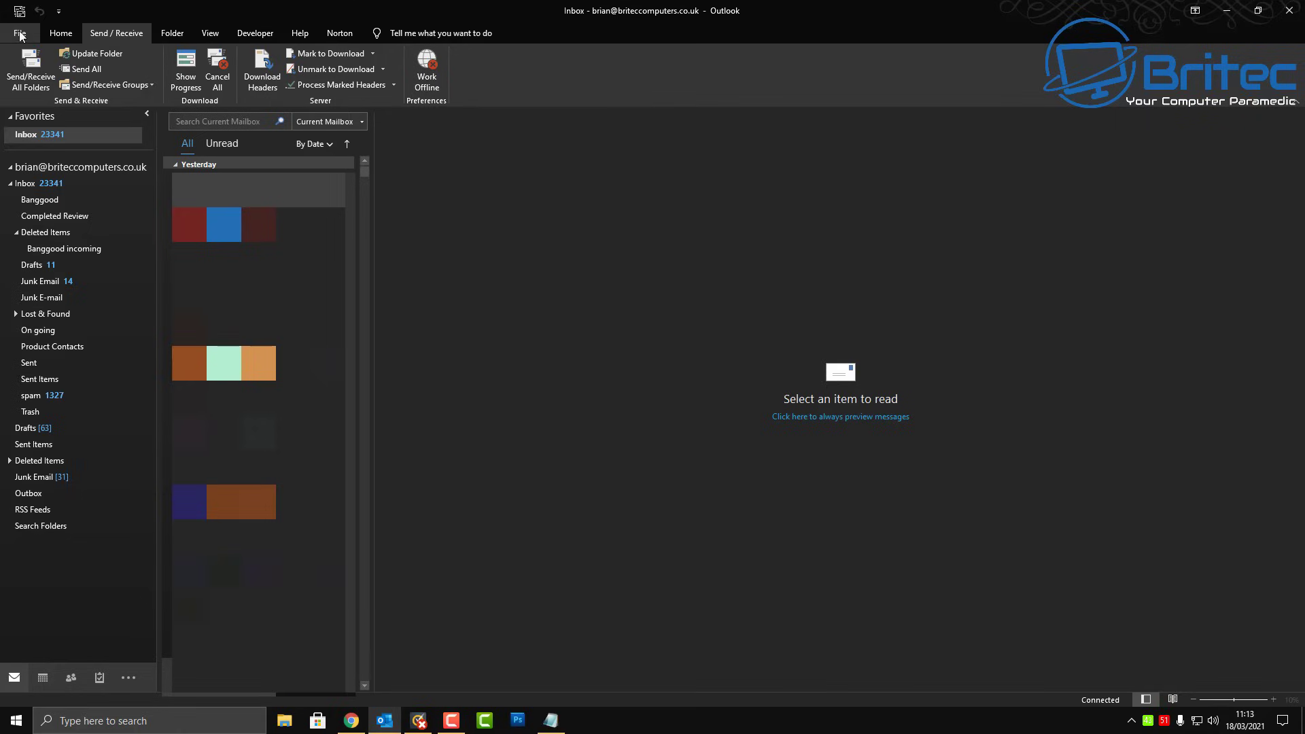
pyautogui.click(19, 33)
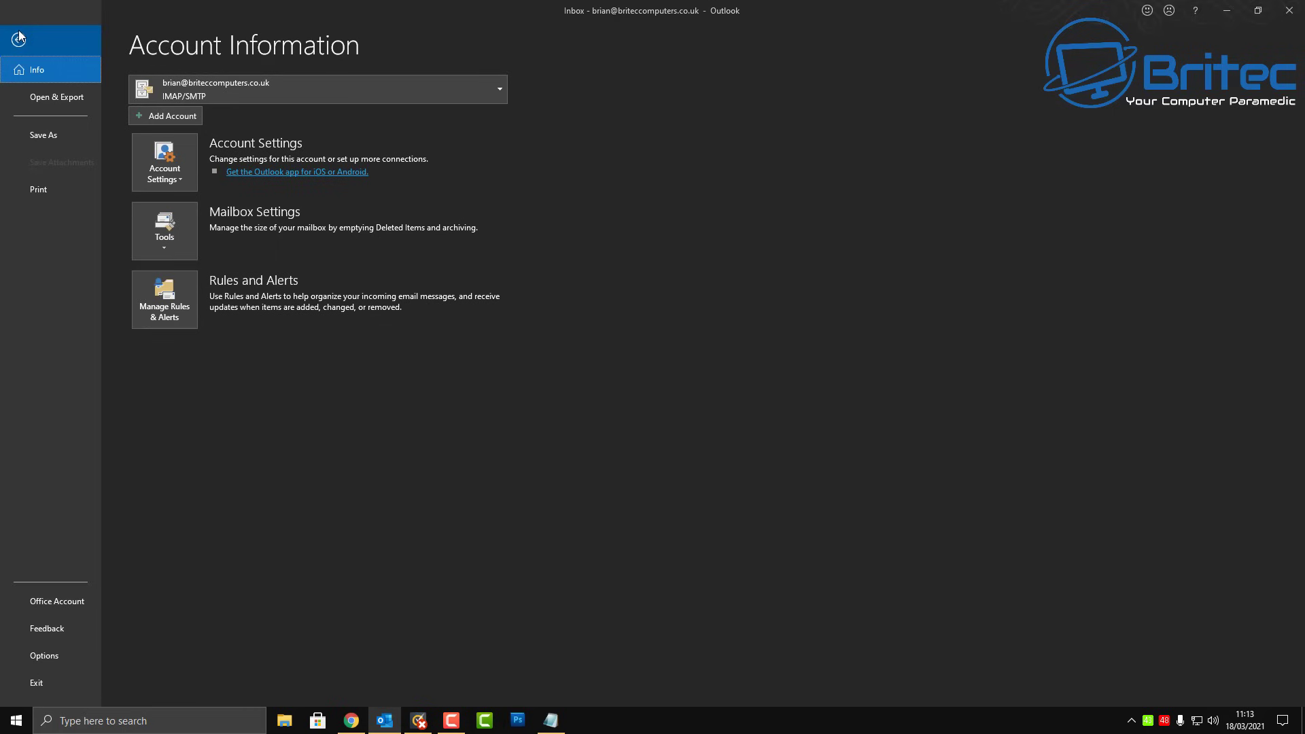
pyautogui.click(170, 163)
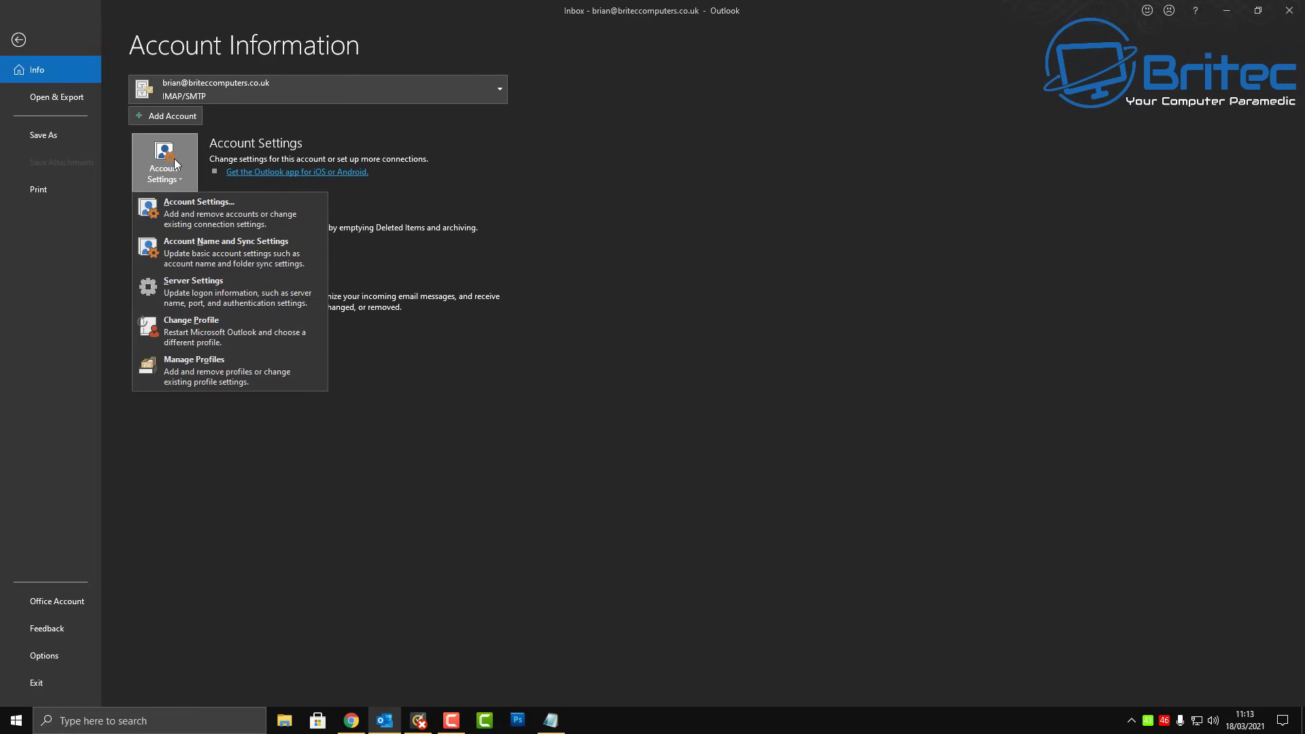
pyautogui.click(200, 216)
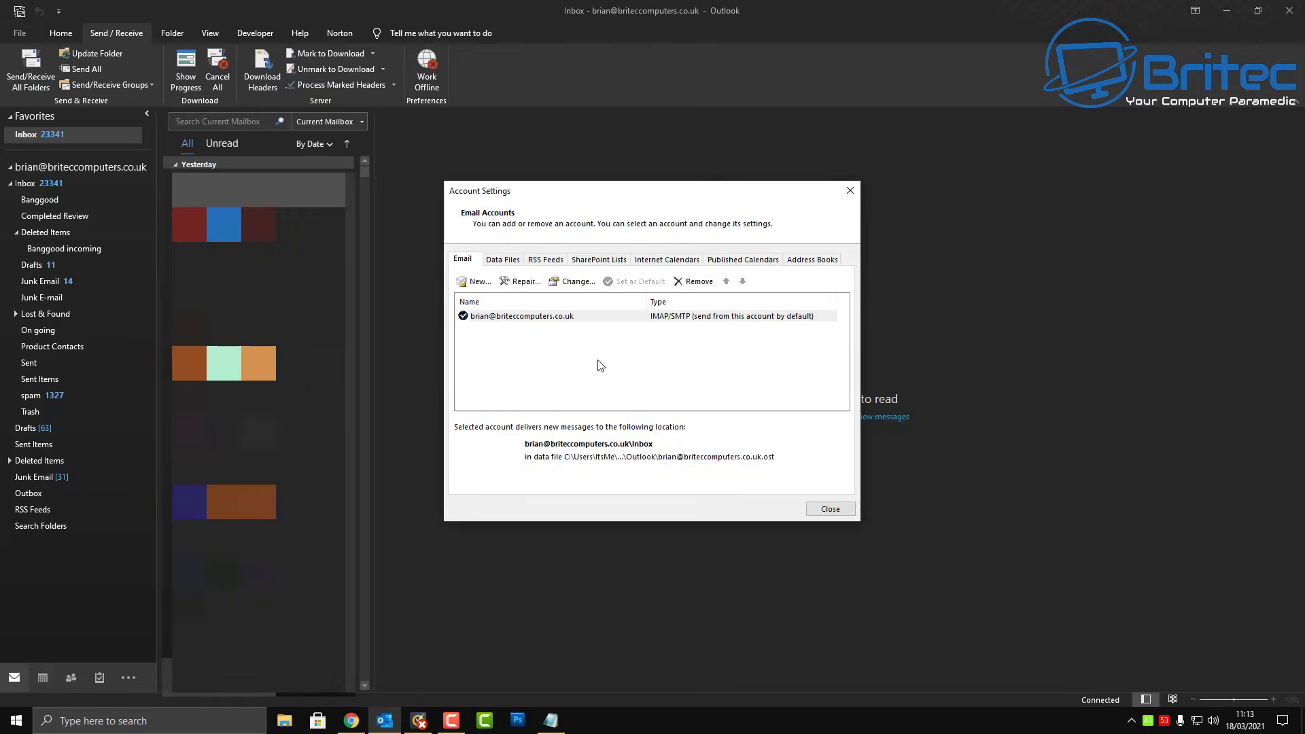
pyautogui.click(519, 319)
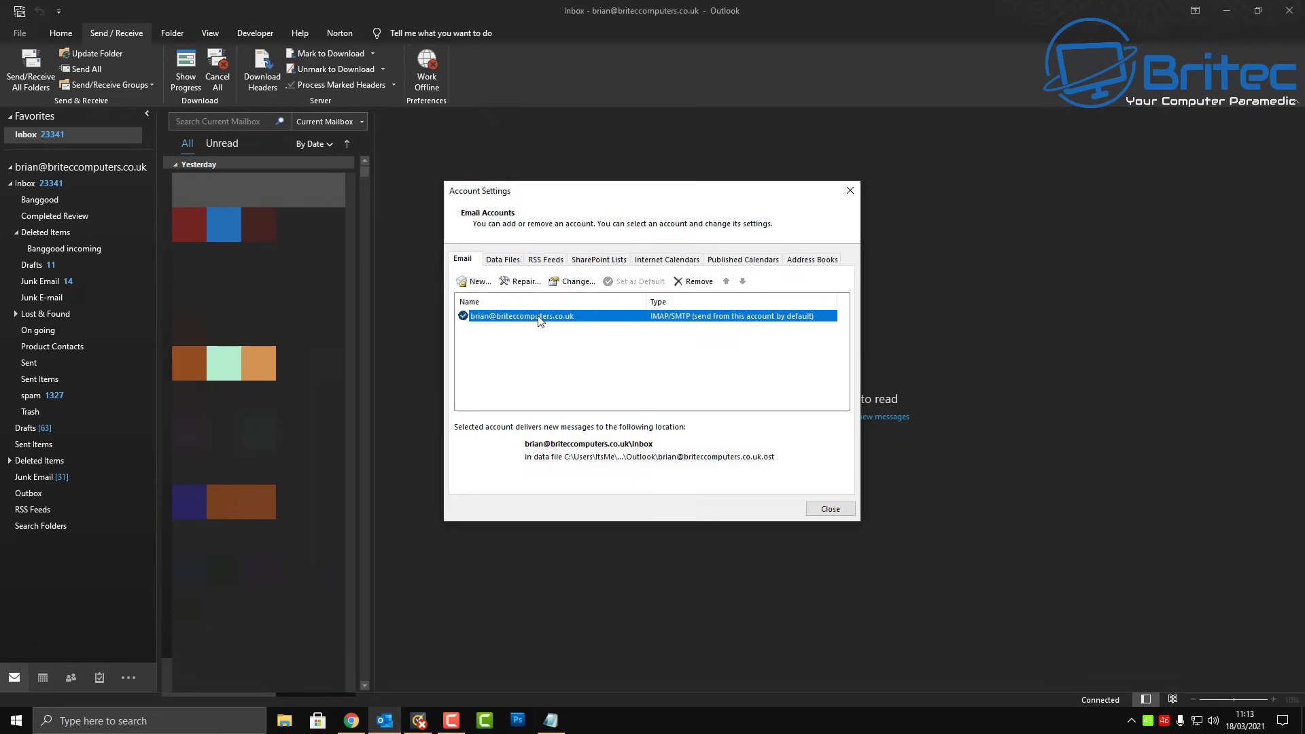
pyautogui.doubleClick(537, 317)
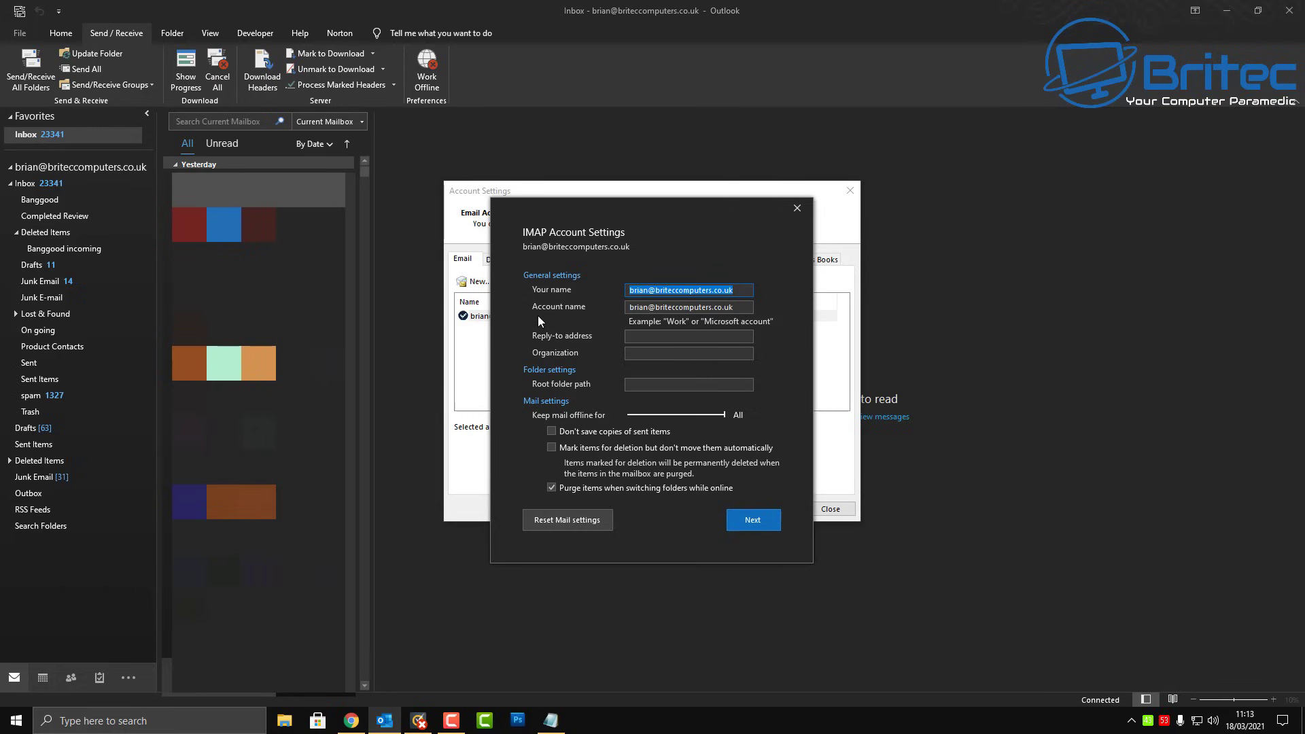
pyautogui.click(797, 209)
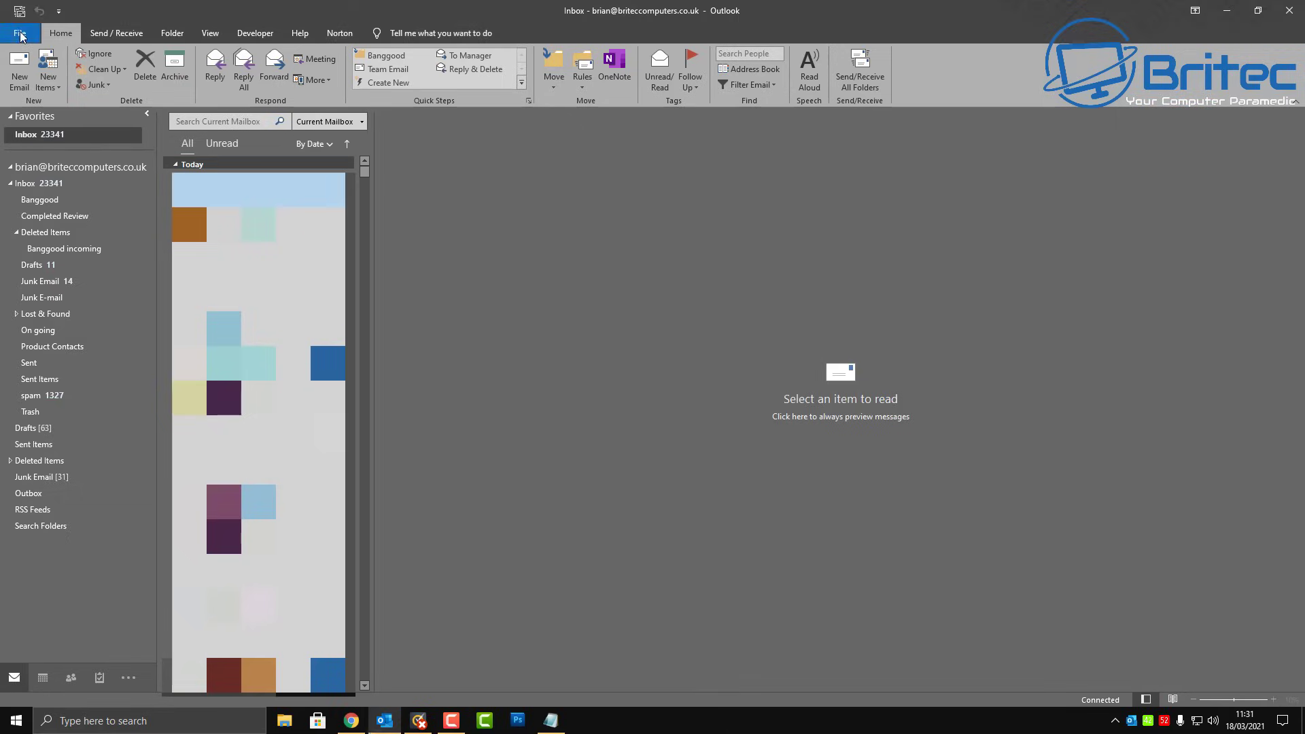
# Check the incoming mail details in the account's Server Settings and submit them to update the account.
pyautogui.click(19, 34)
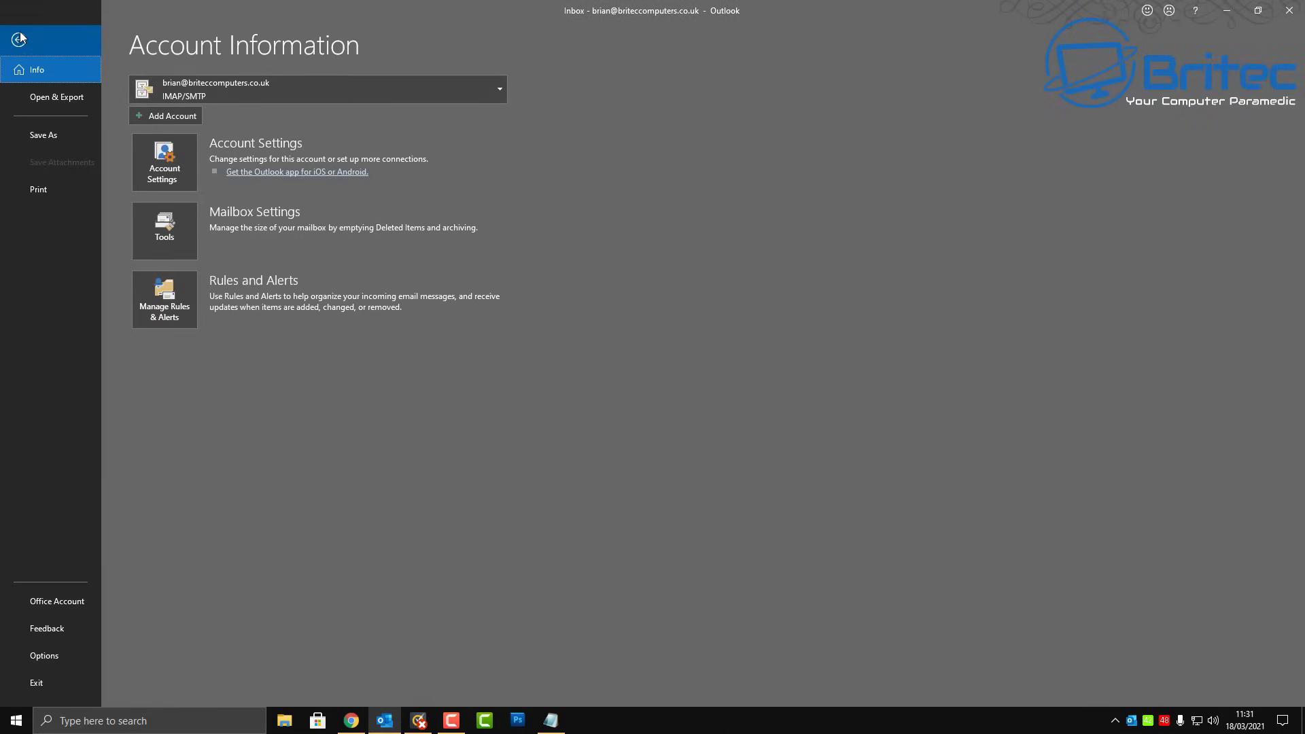
pyautogui.click(192, 169)
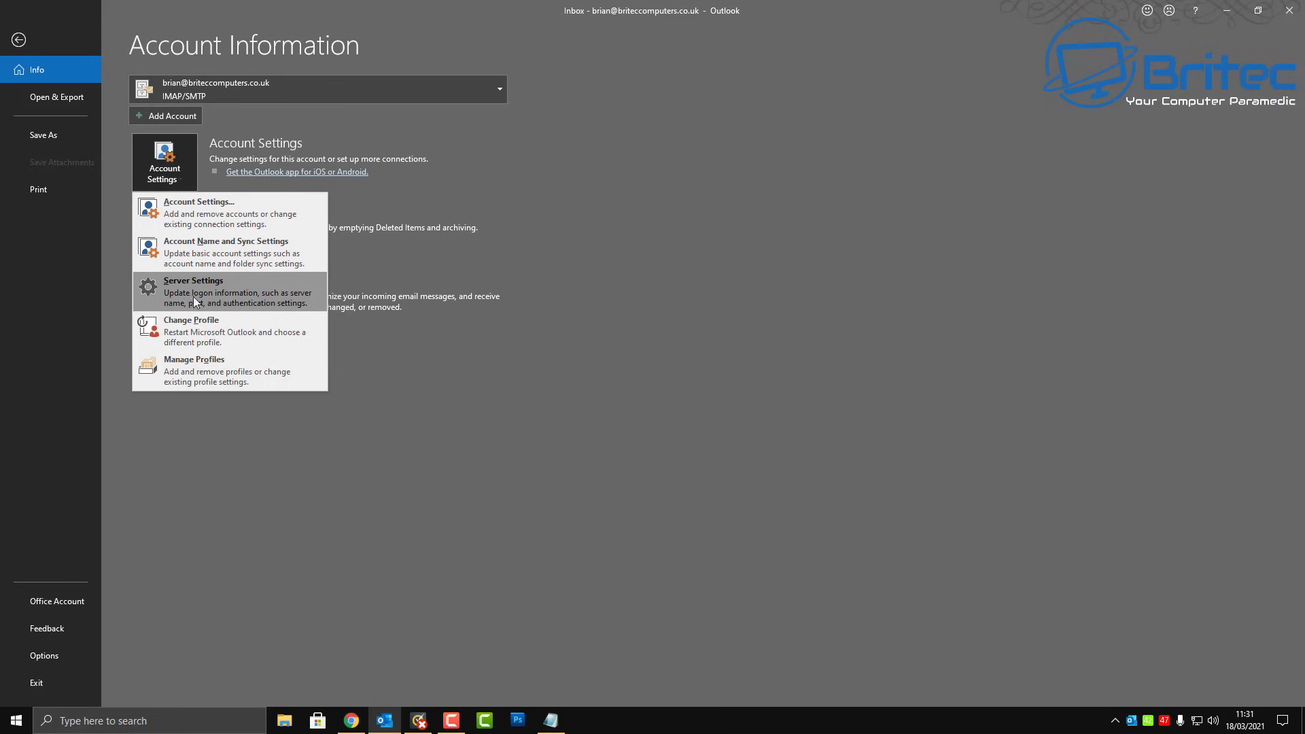
pyautogui.click(229, 297)
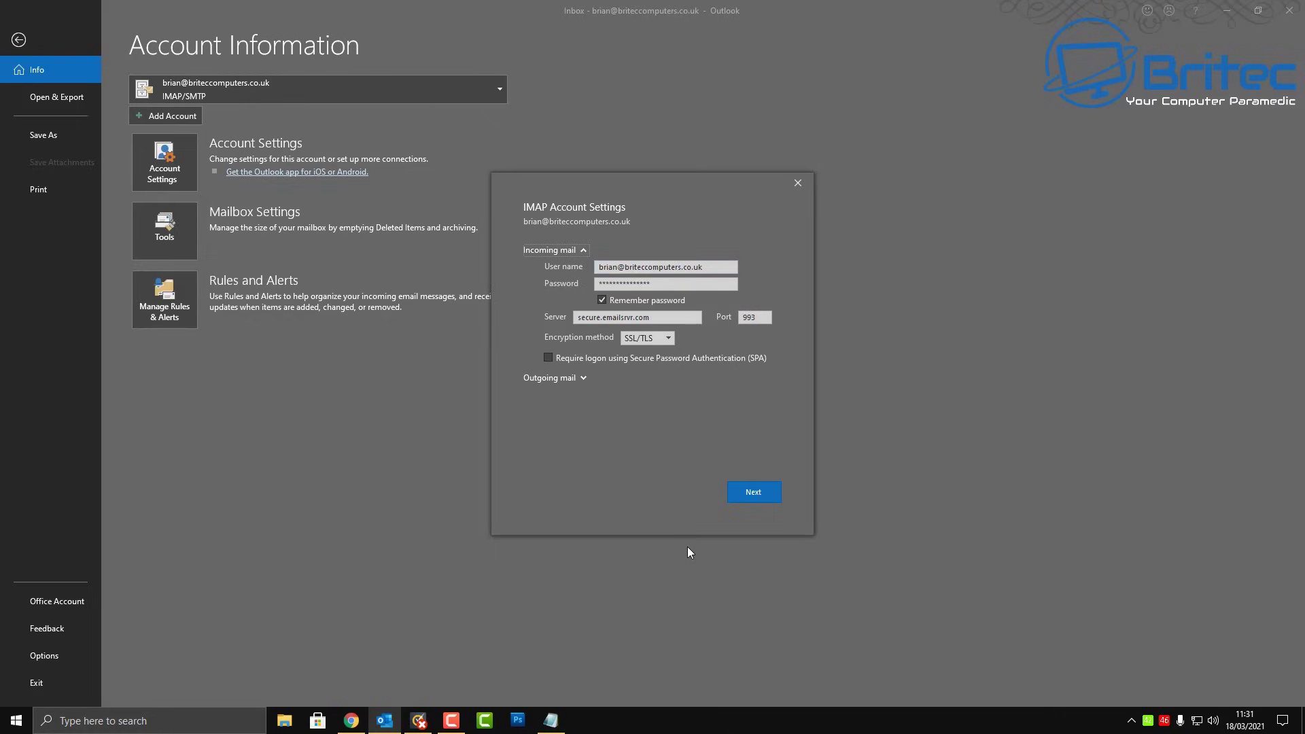
pyautogui.click(752, 492)
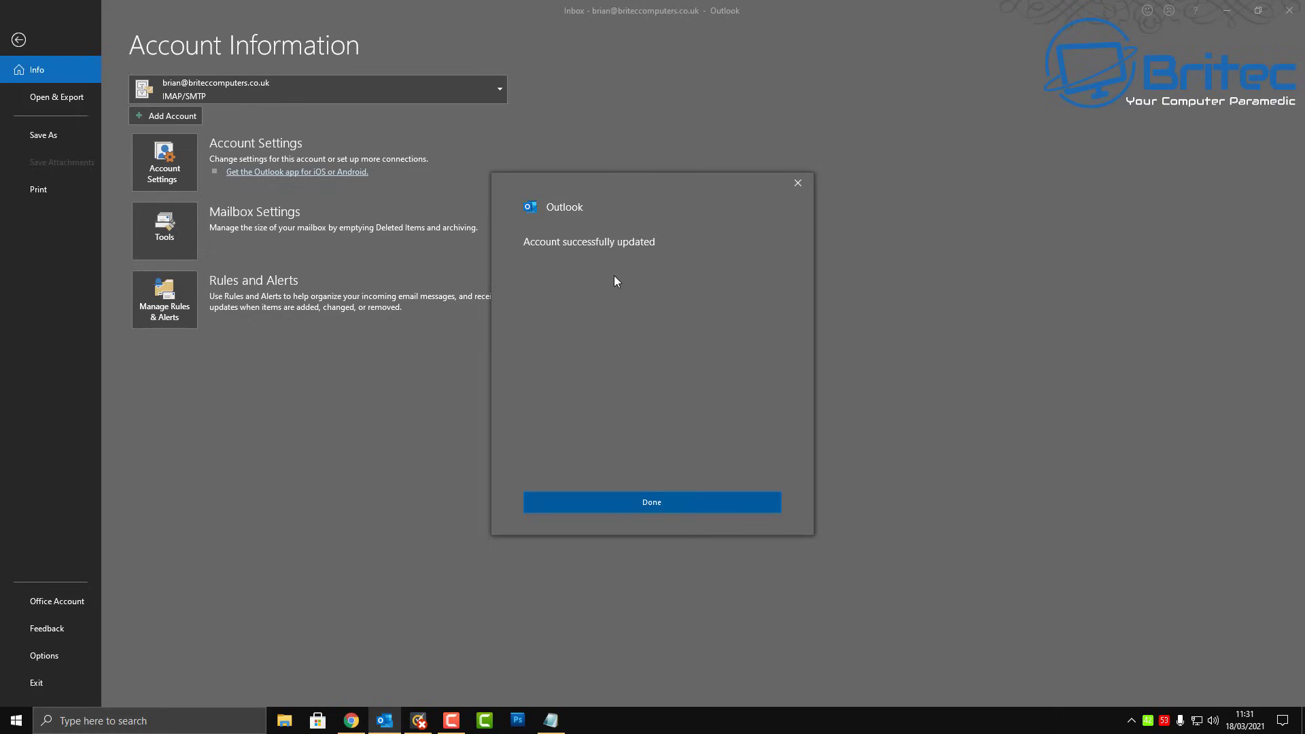
pyautogui.click(660, 505)
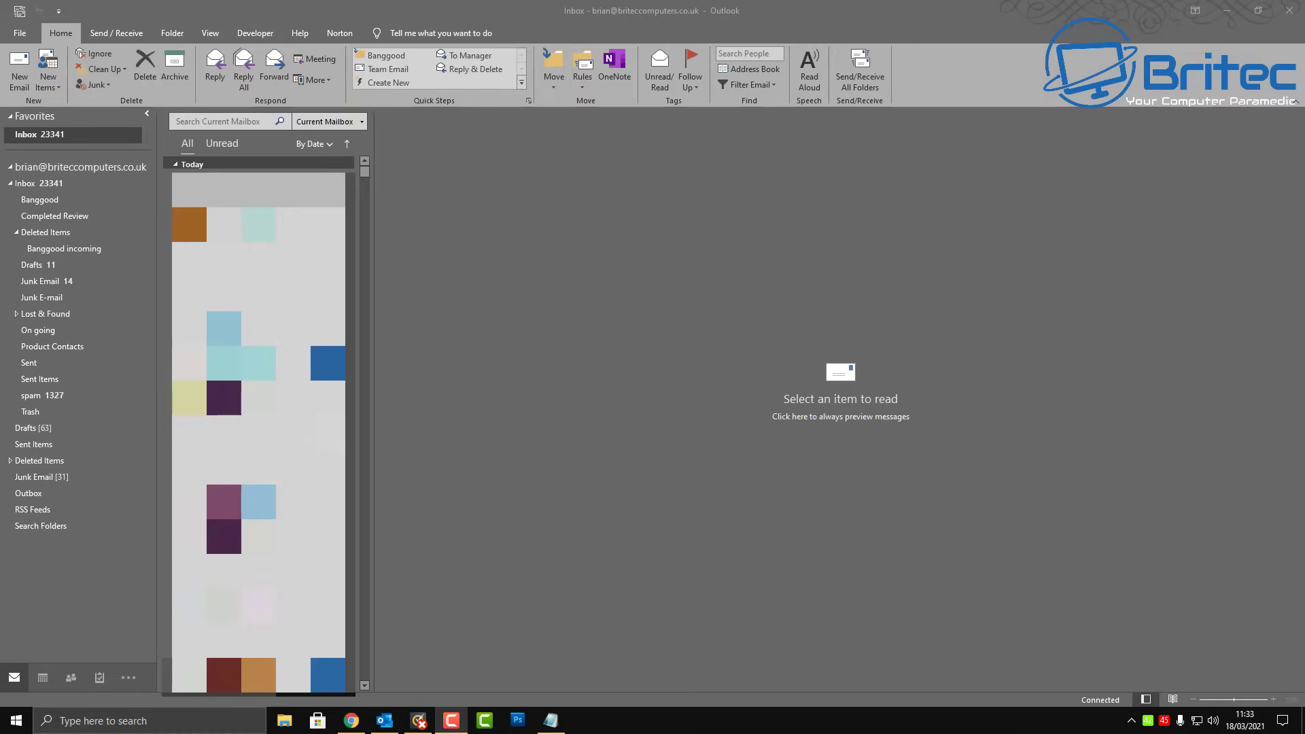
# Open Junk E-mail Options, try the Safe Lists Only protection level and choose Low instead.
pyautogui.click(103, 83)
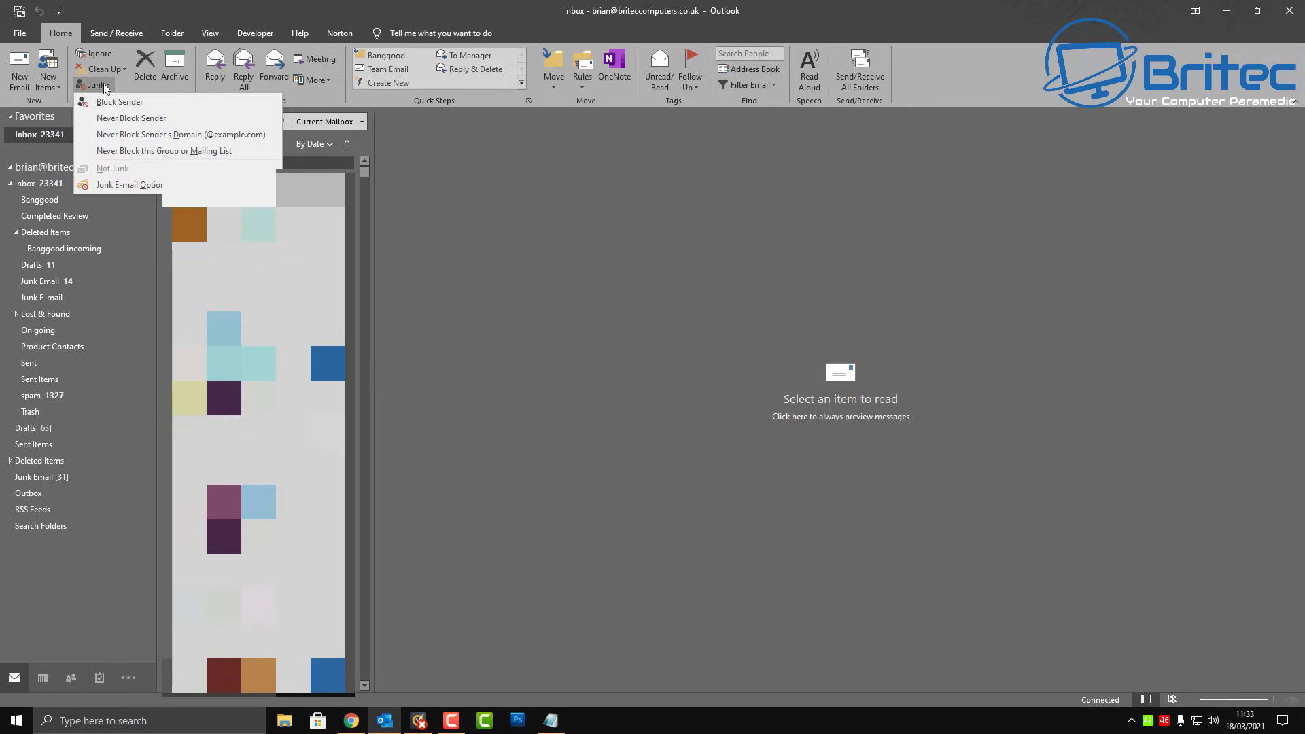
pyautogui.click(119, 185)
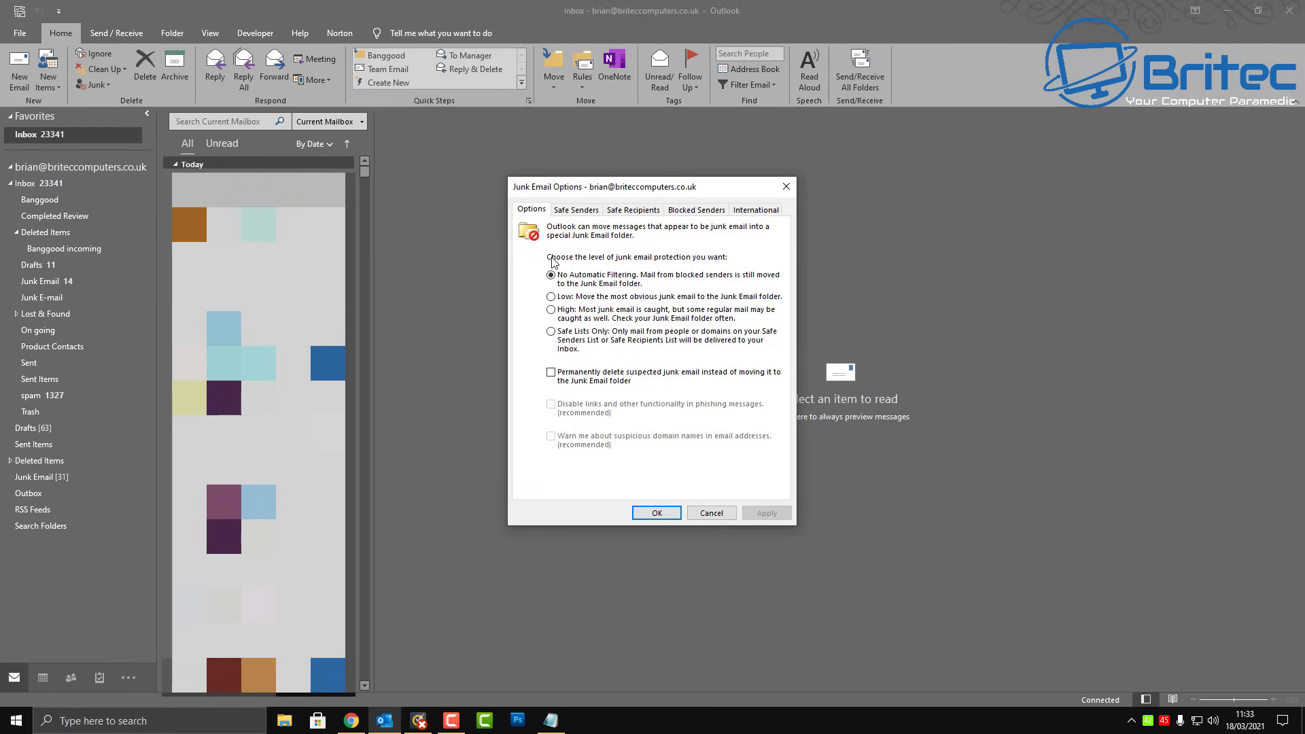
pyautogui.click(552, 332)
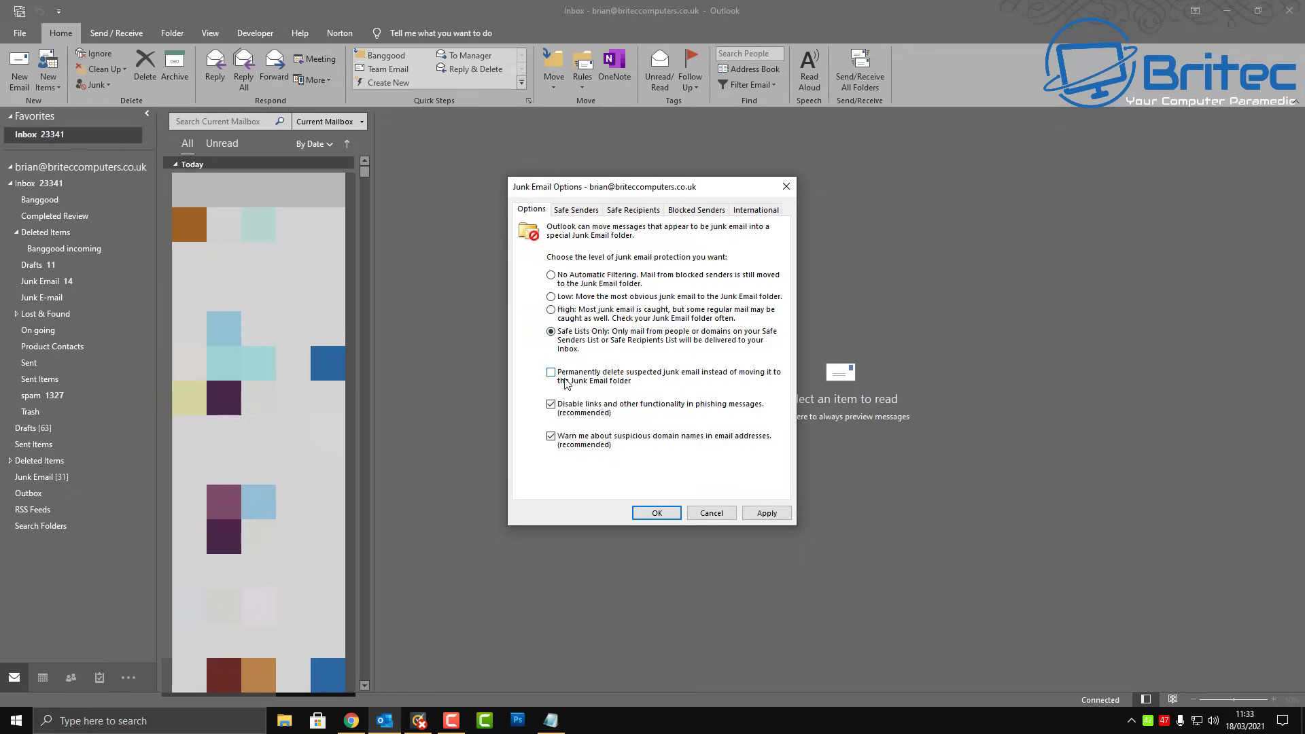
pyautogui.click(552, 296)
# Review the Safe Senders, Safe Recipients and Blocked Senders lists, and return to the protection level options.
pyautogui.click(578, 211)
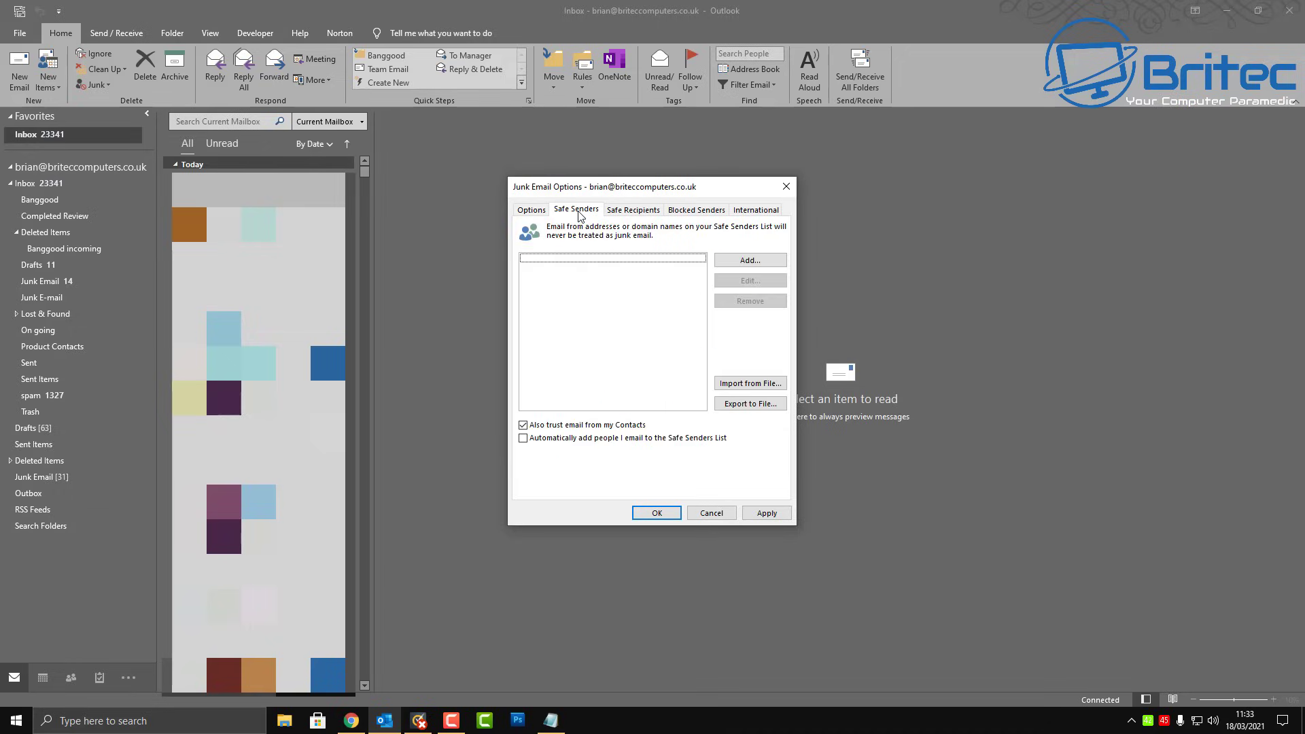
pyautogui.click(624, 213)
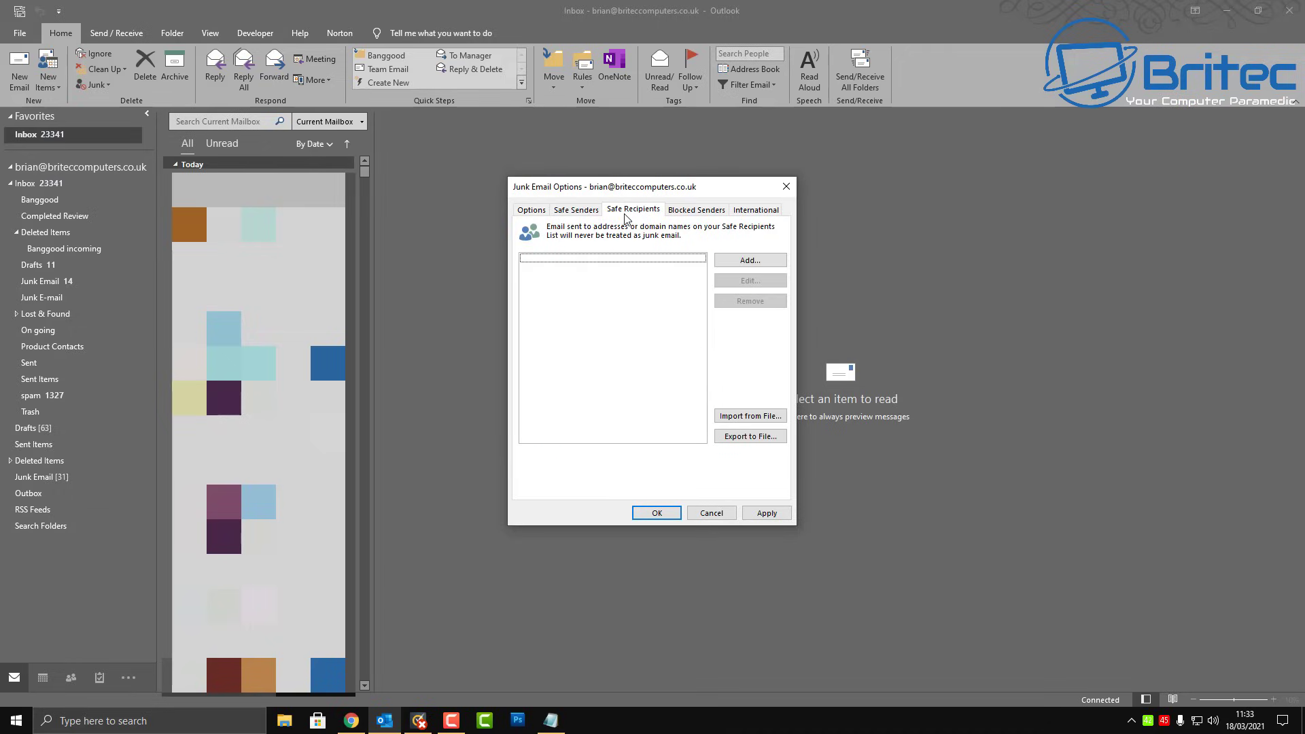
pyautogui.click(697, 213)
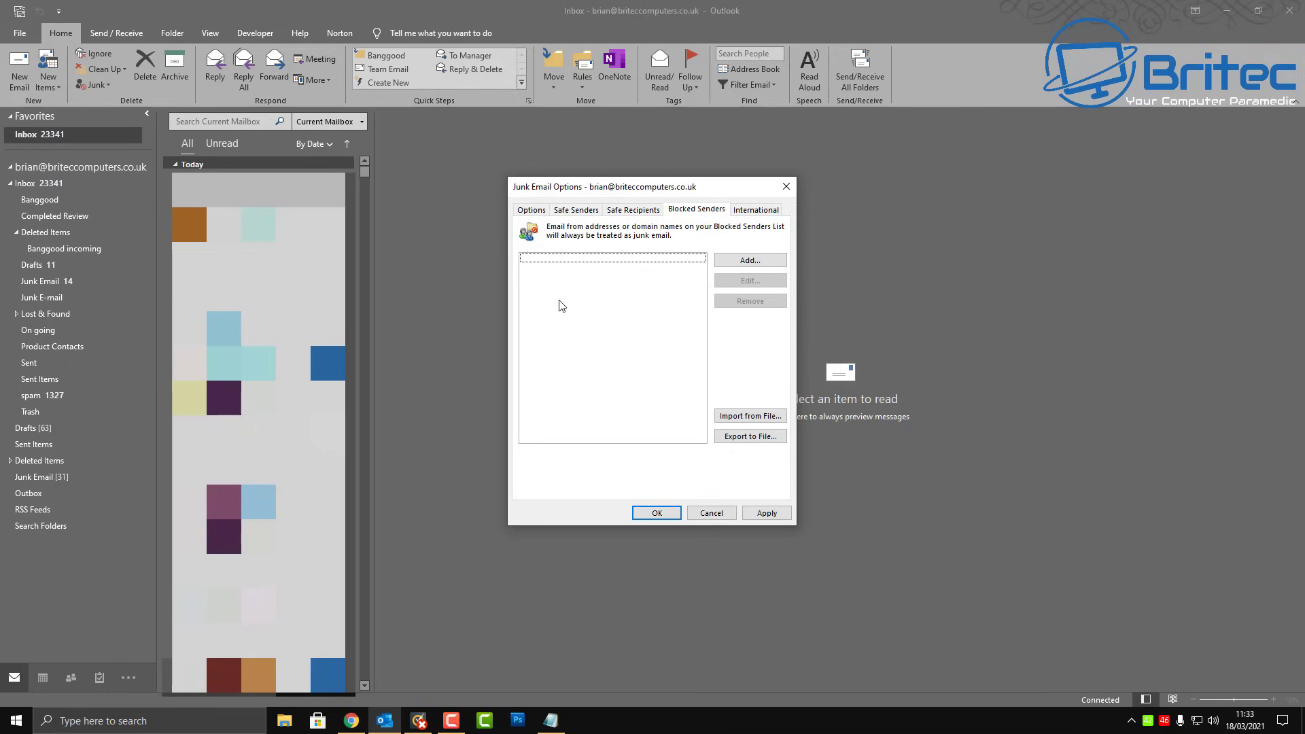
pyautogui.click(542, 214)
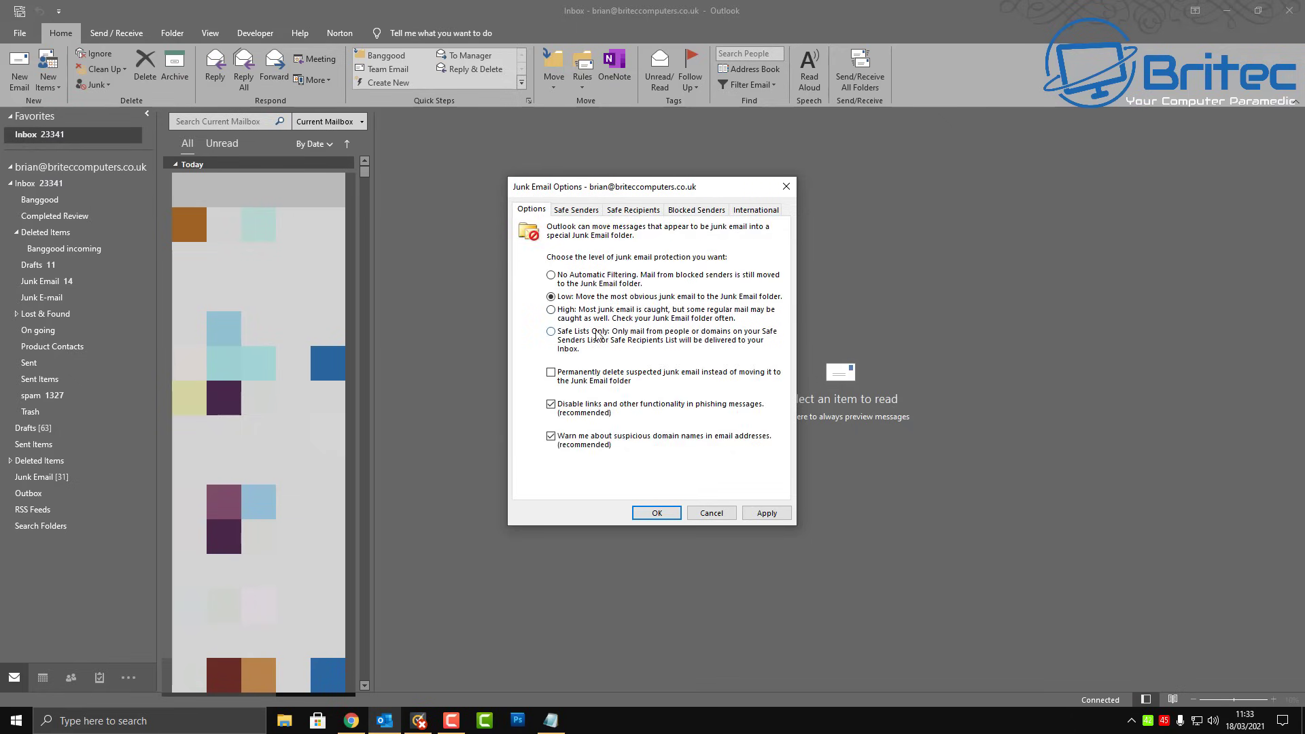
# Try No Automatic Filtering, set the junk email protection back to Low, and save the options.
pyautogui.click(554, 279)
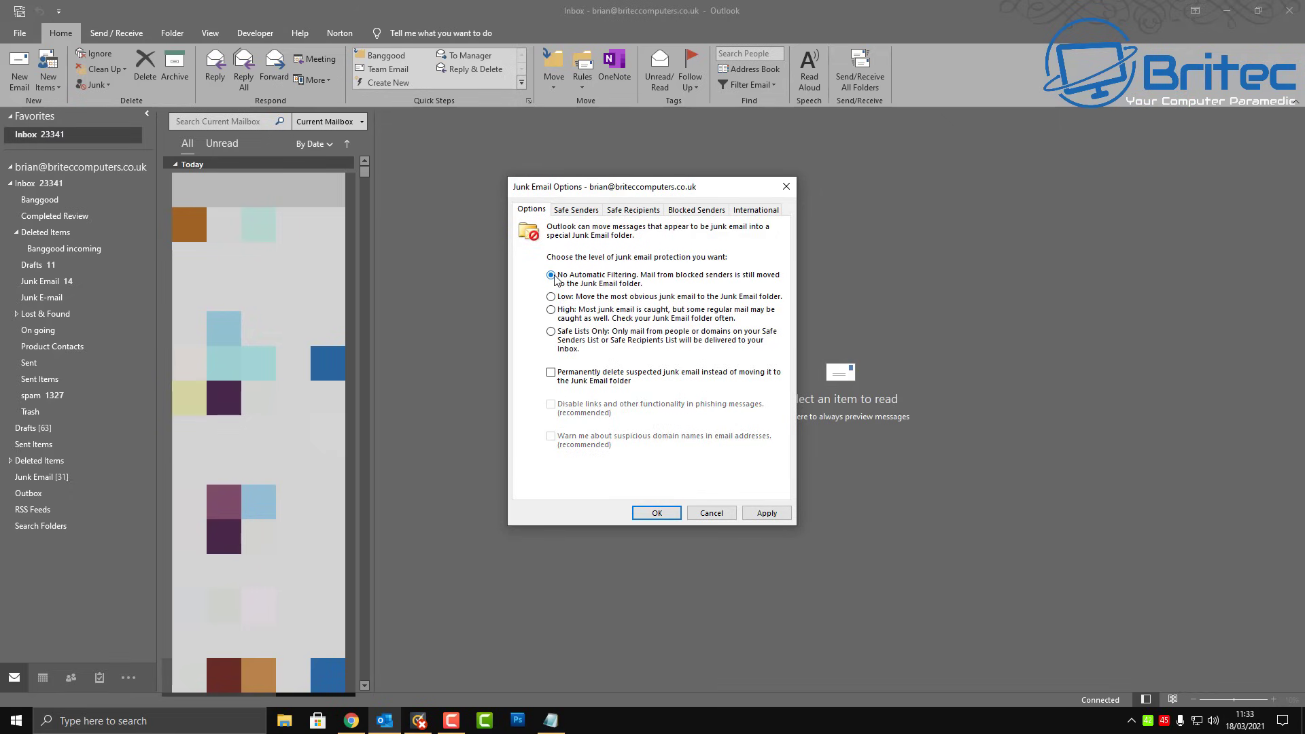
pyautogui.click(554, 299)
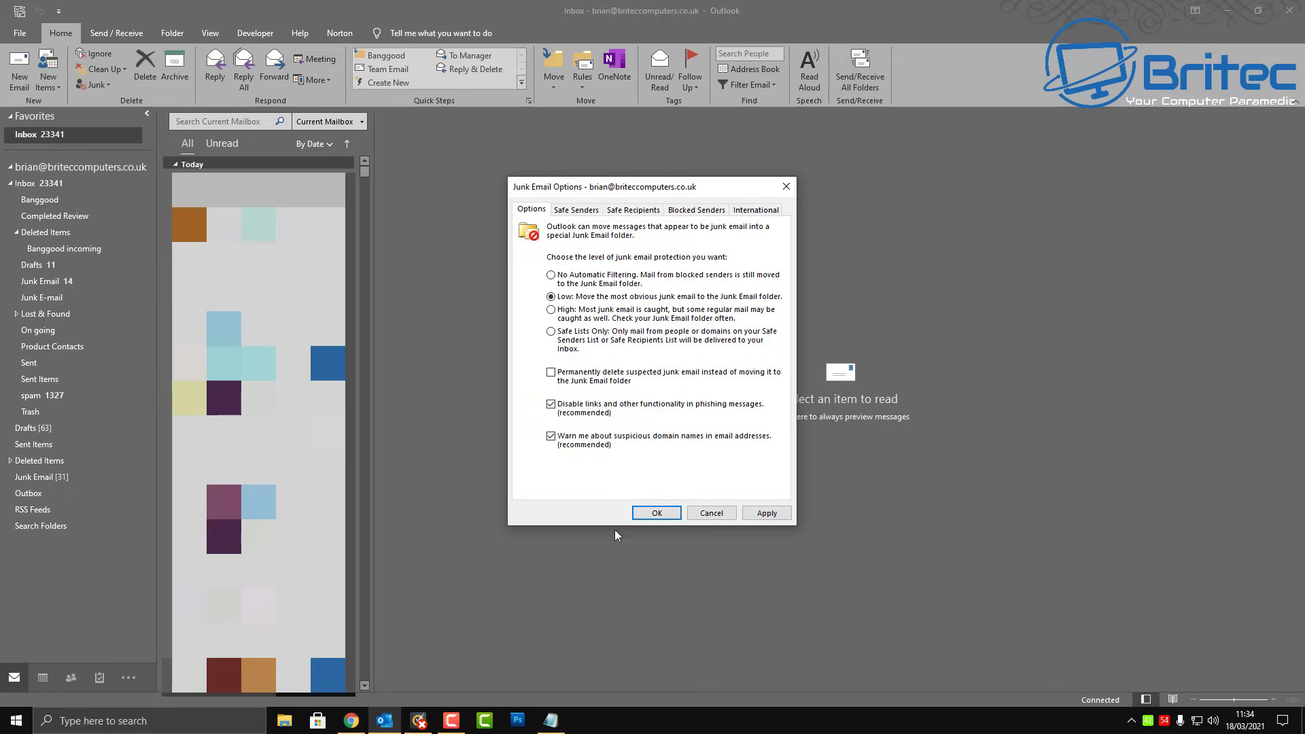
pyautogui.click(660, 514)
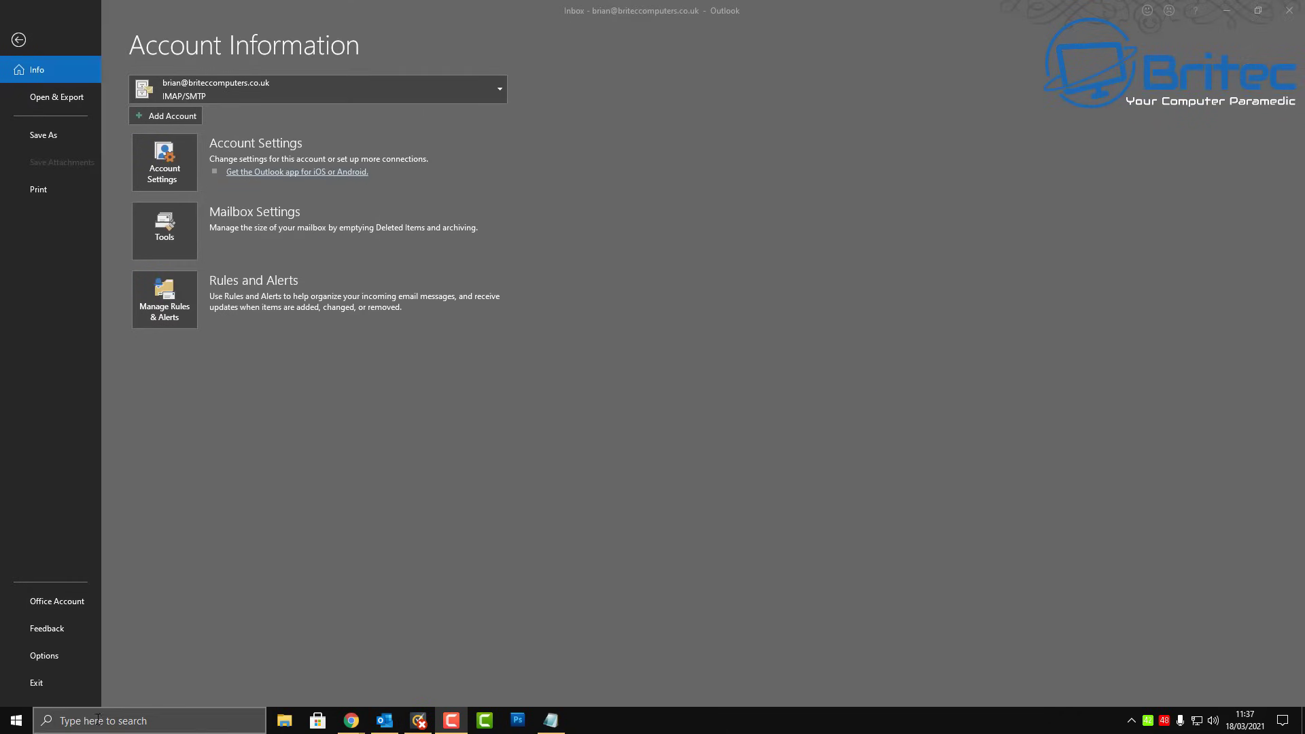
# Search Windows for "control panel" and open Control Panel.
pyautogui.click(98, 719)
pyautogui.write('c')
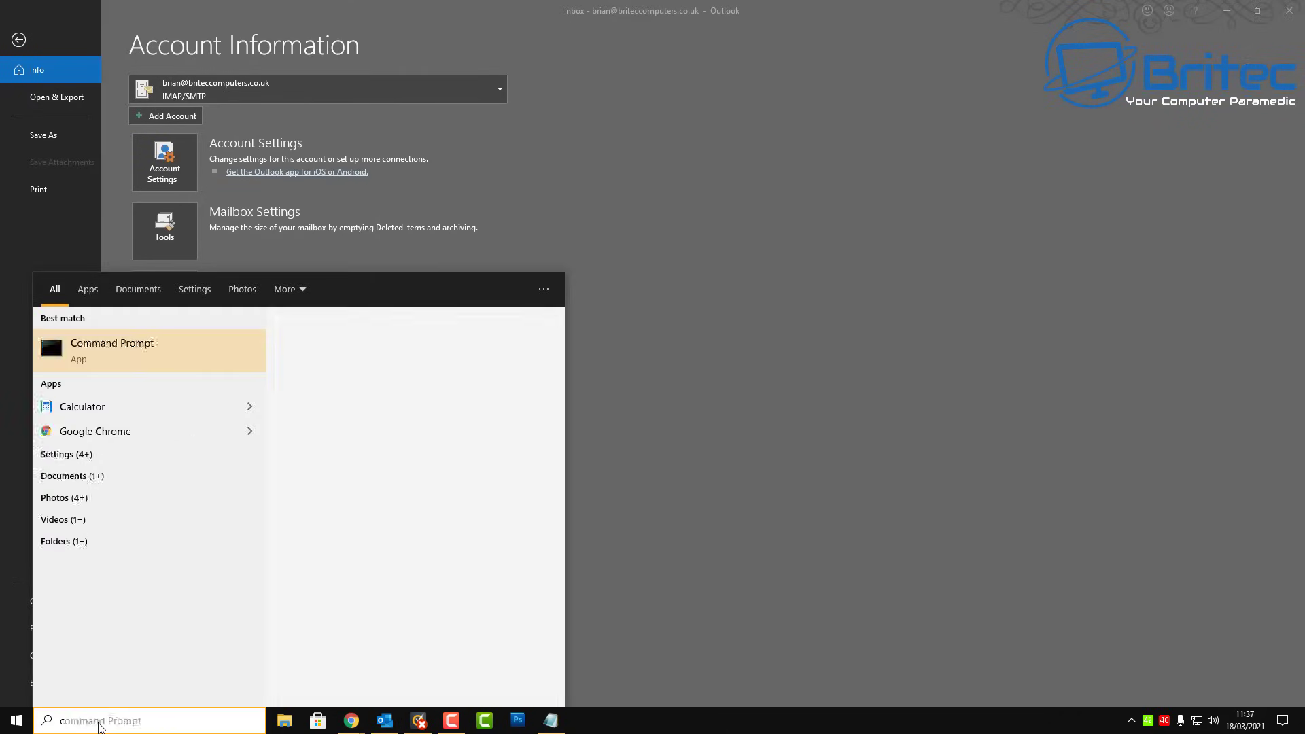
pyautogui.write('ontrol')
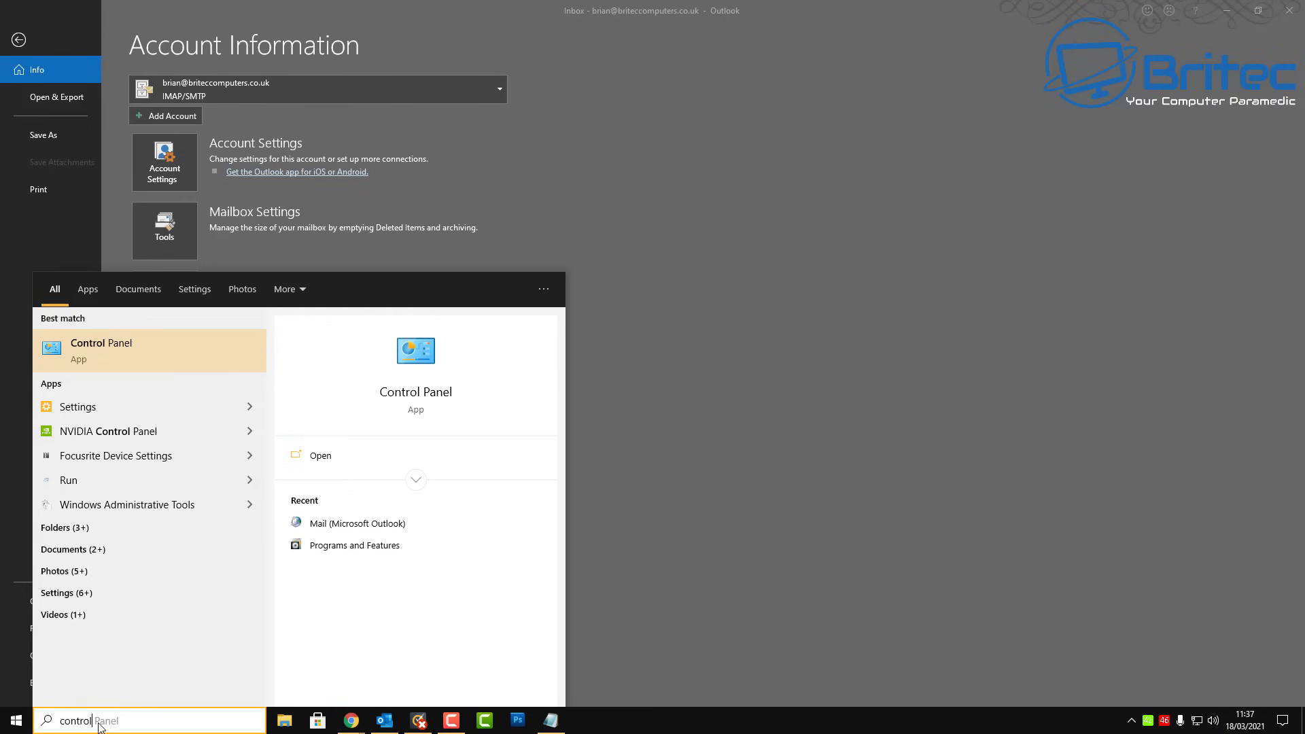
pyautogui.write(' pan')
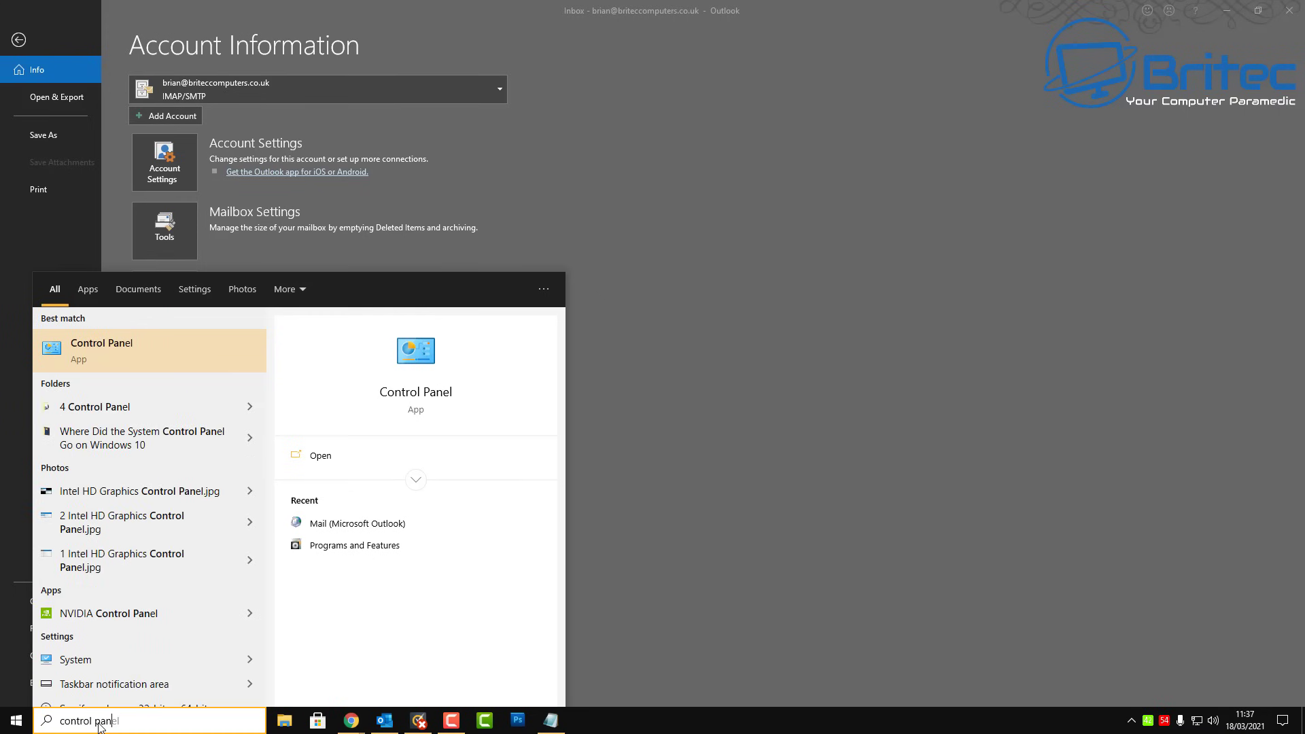
pyautogui.click(137, 356)
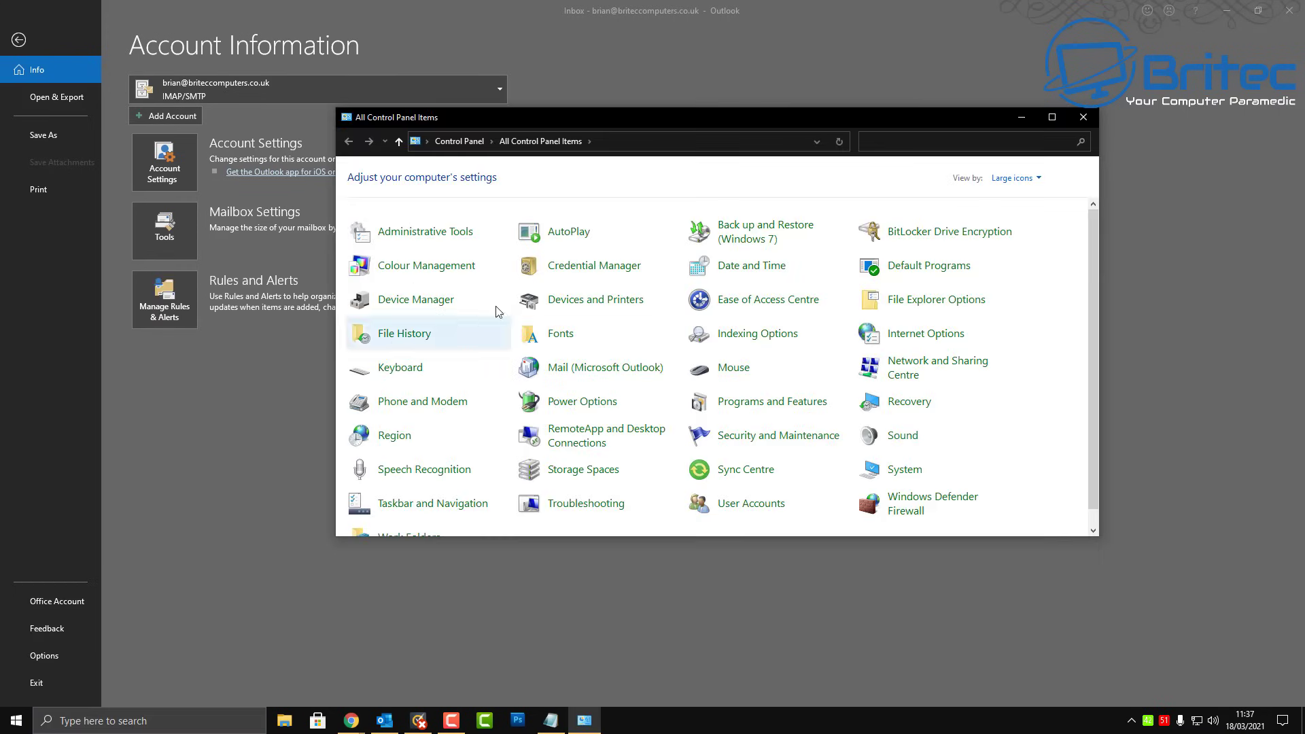
# Check the Control Panel view options and open the Mail (Microsoft Outlook) setup.
pyautogui.moveTo(687, 116); pyautogui.dragTo(569, 155)
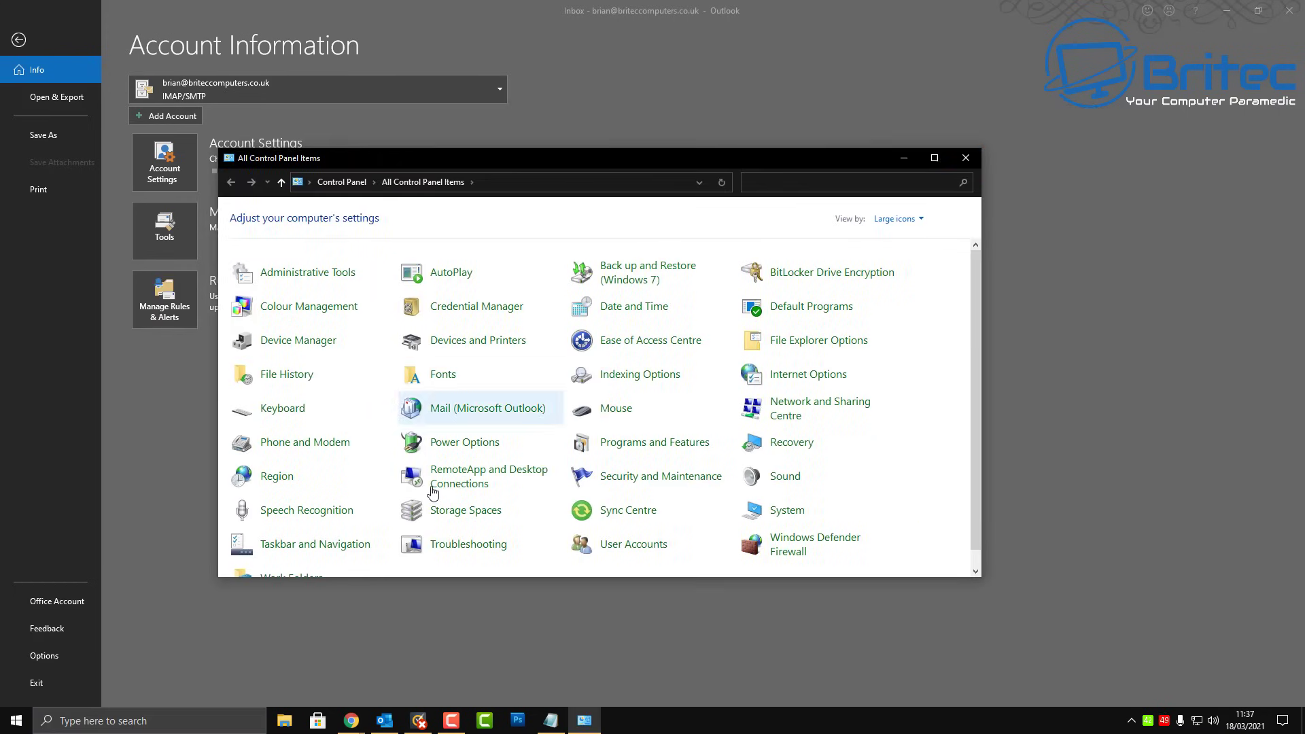
pyautogui.click(920, 221)
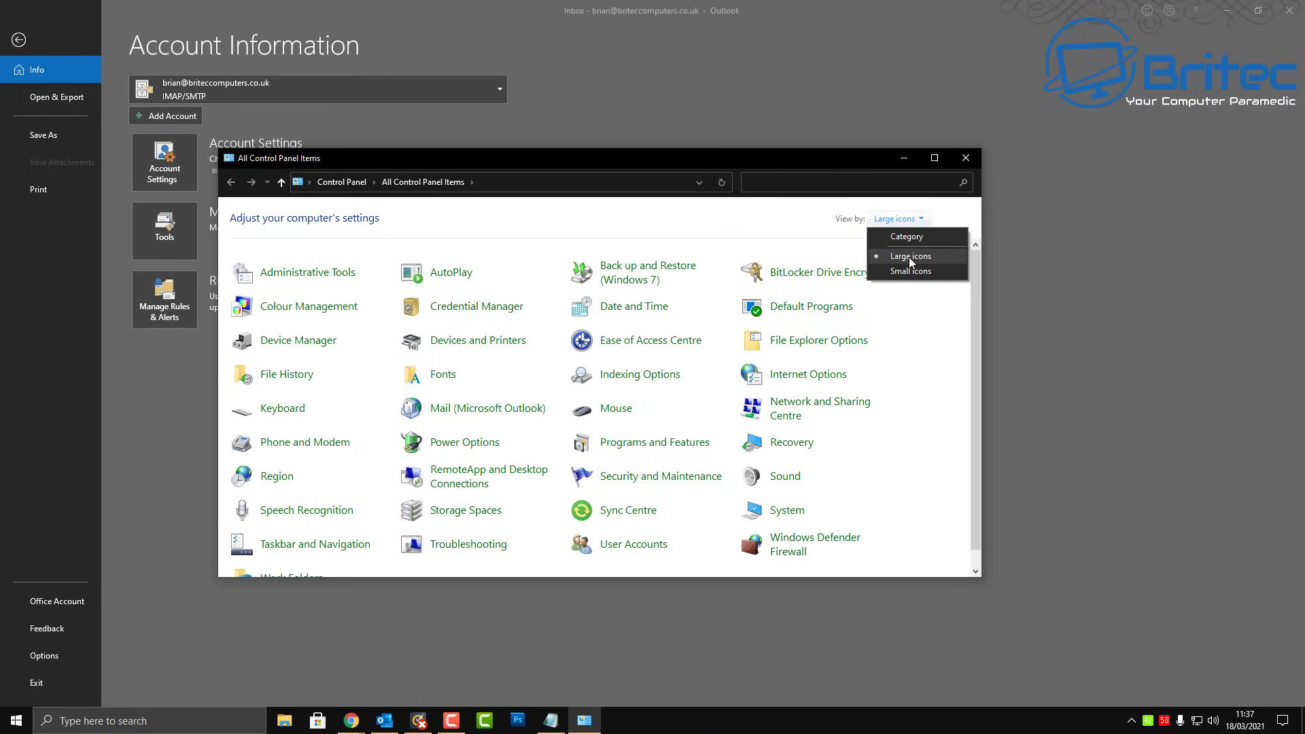
pyautogui.click(713, 225)
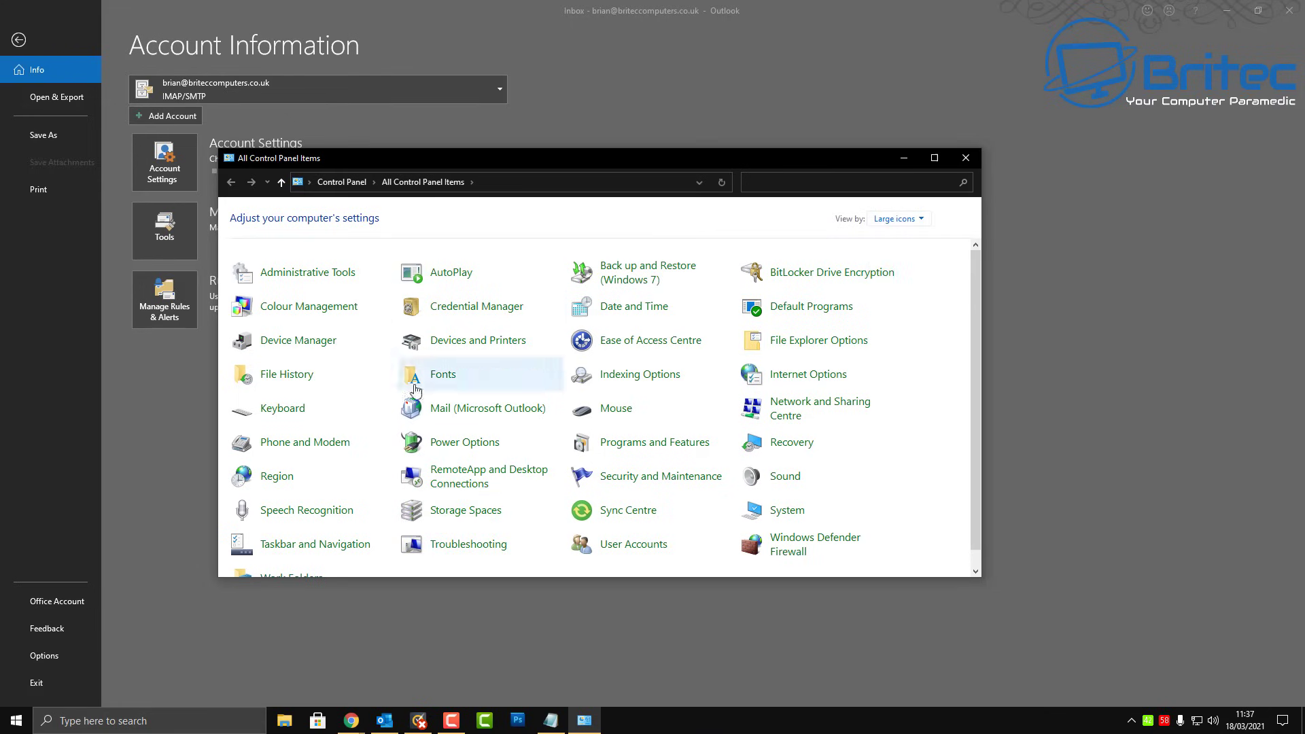
pyautogui.click(465, 410)
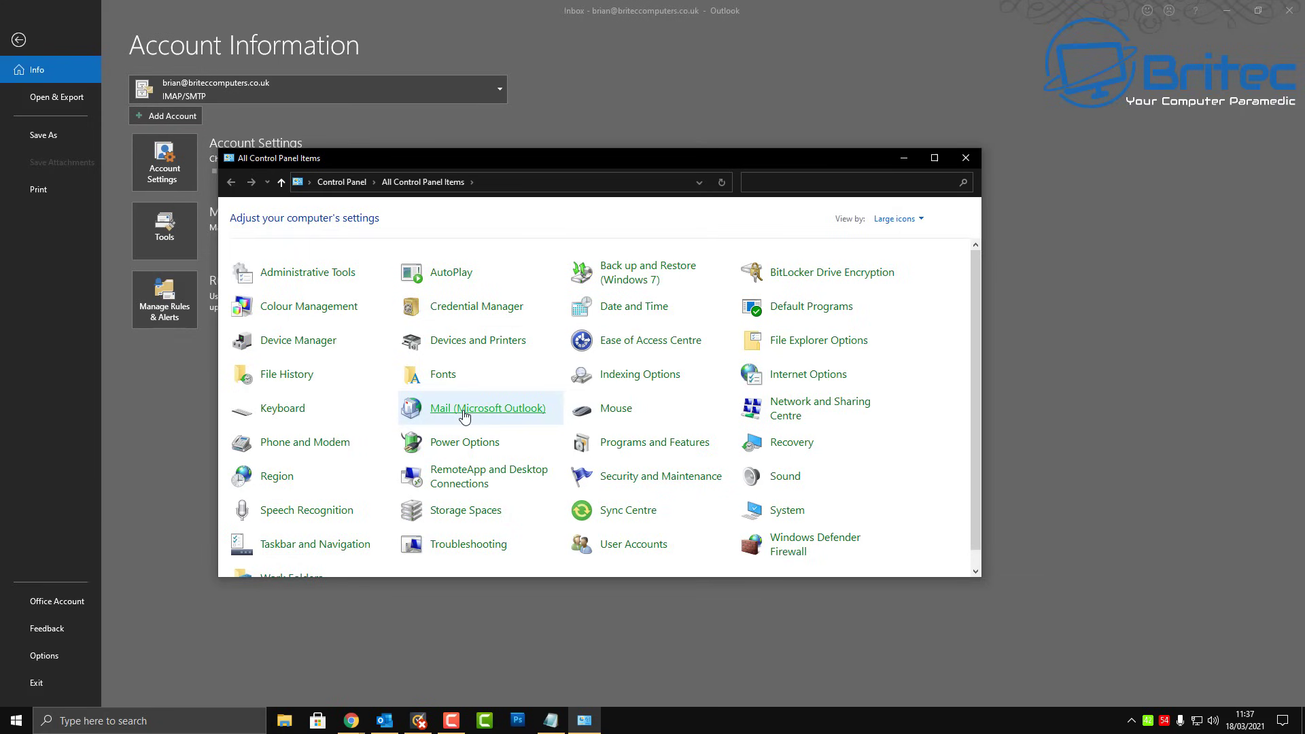
pyautogui.moveTo(294, 174); pyautogui.dragTo(533, 309)
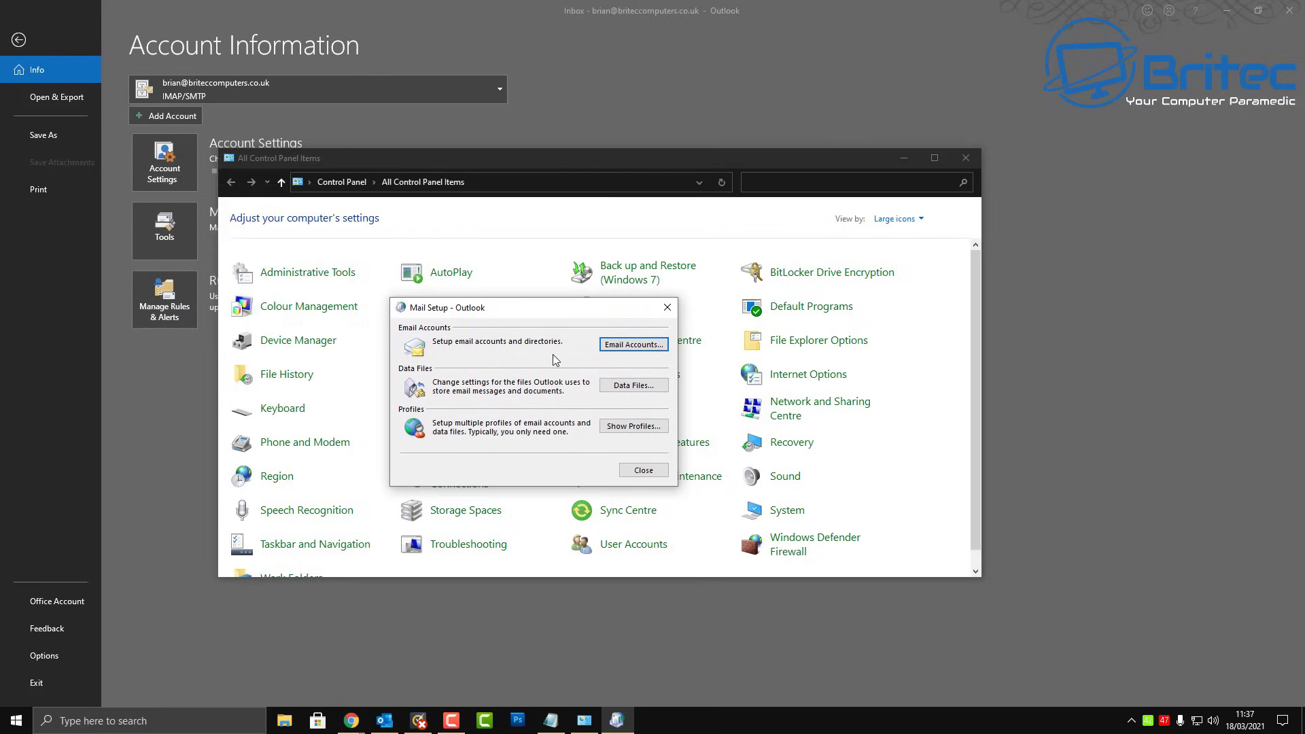
# Open the email accounts list from Mail Setup and open the existing IMAP account for changing.
pyautogui.click(624, 344)
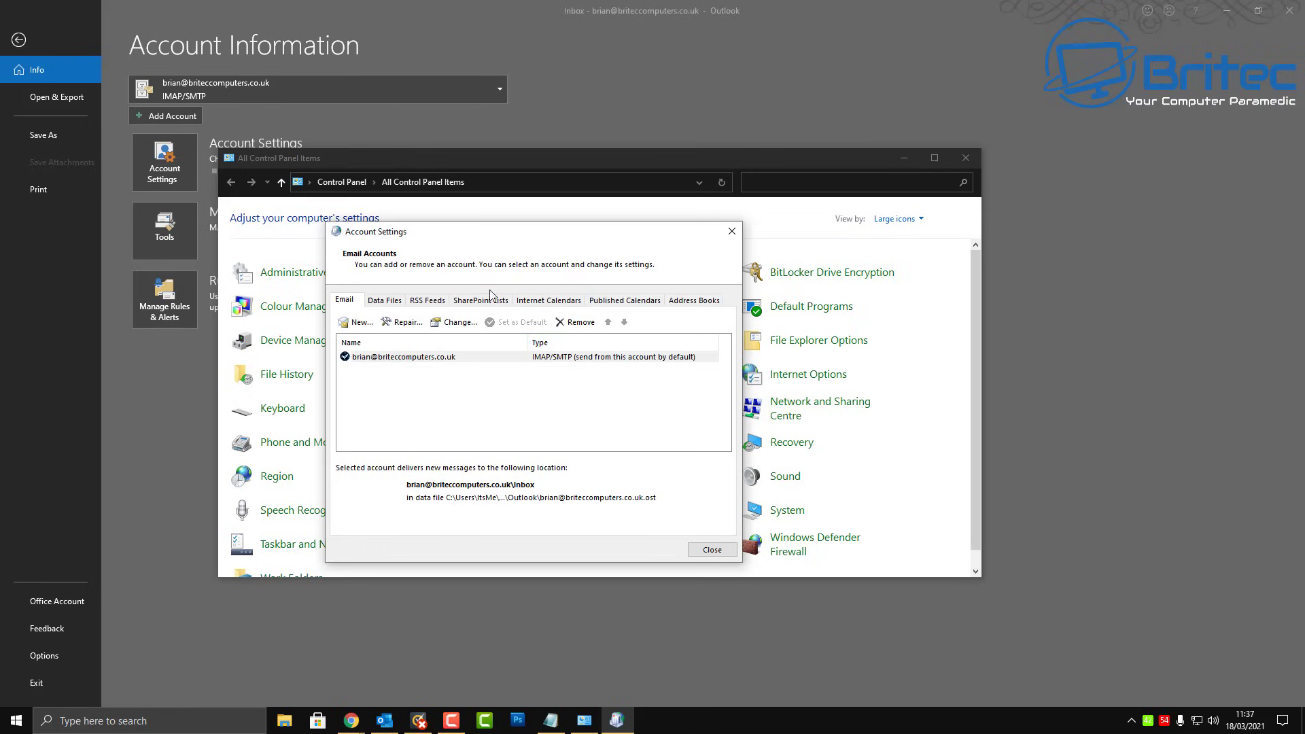
pyautogui.click(406, 359)
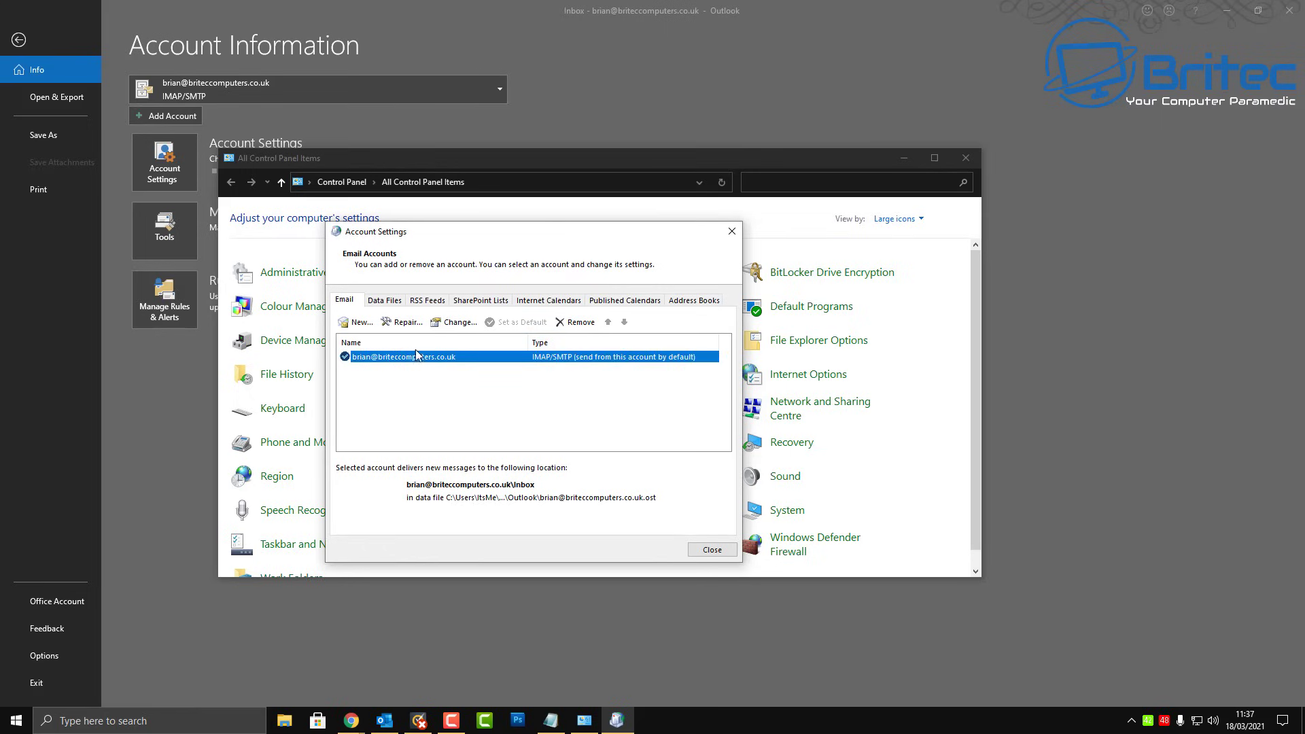
pyautogui.click(452, 323)
pyautogui.moveTo(556, 257); pyautogui.dragTo(520, 224)
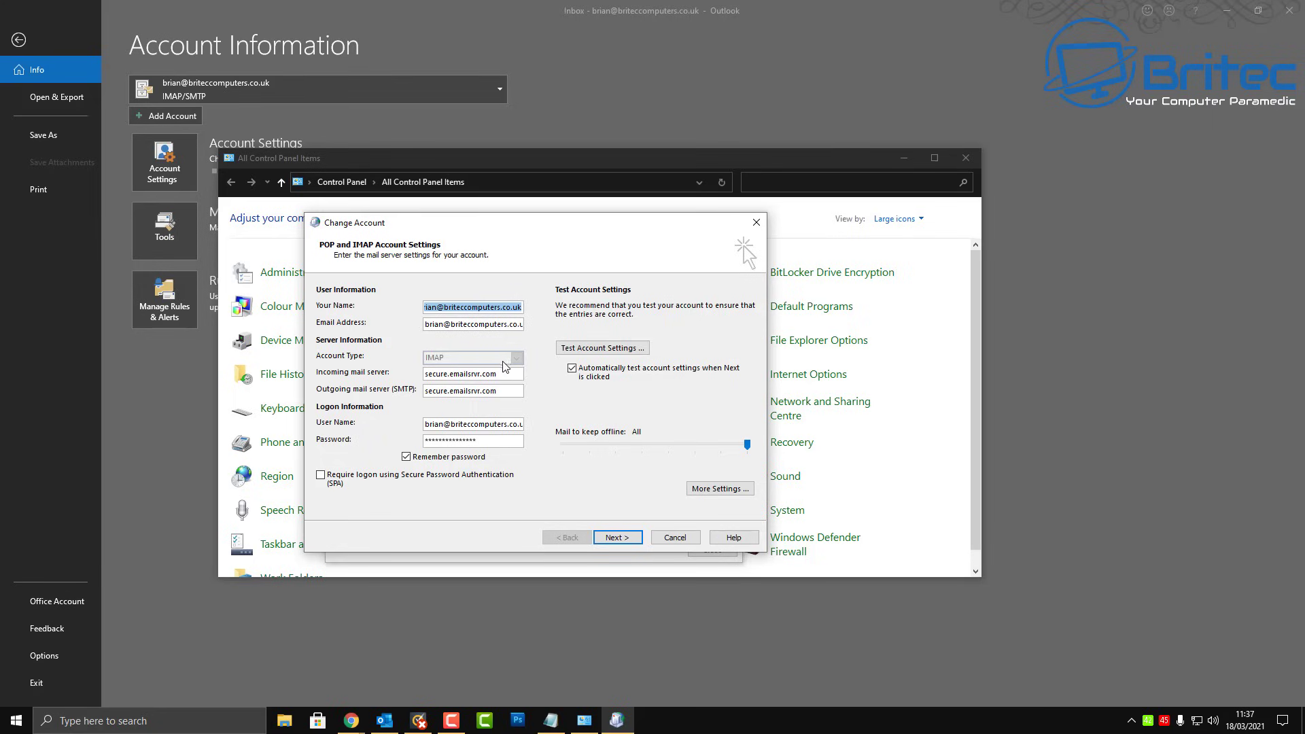
# Review the account's additional settings for outgoing server authentication, port numbers and encryption, and cancel without saving.
pyautogui.click(721, 489)
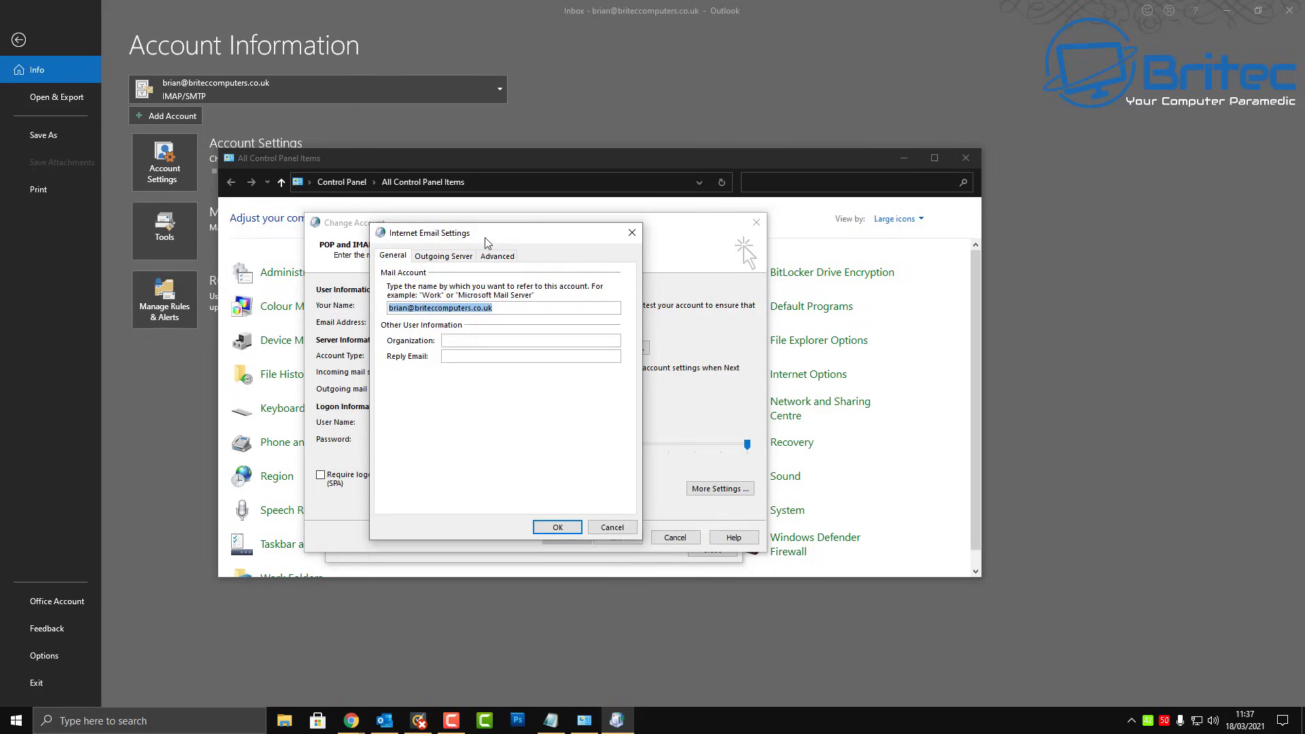
pyautogui.click(446, 255)
pyautogui.click(385, 274)
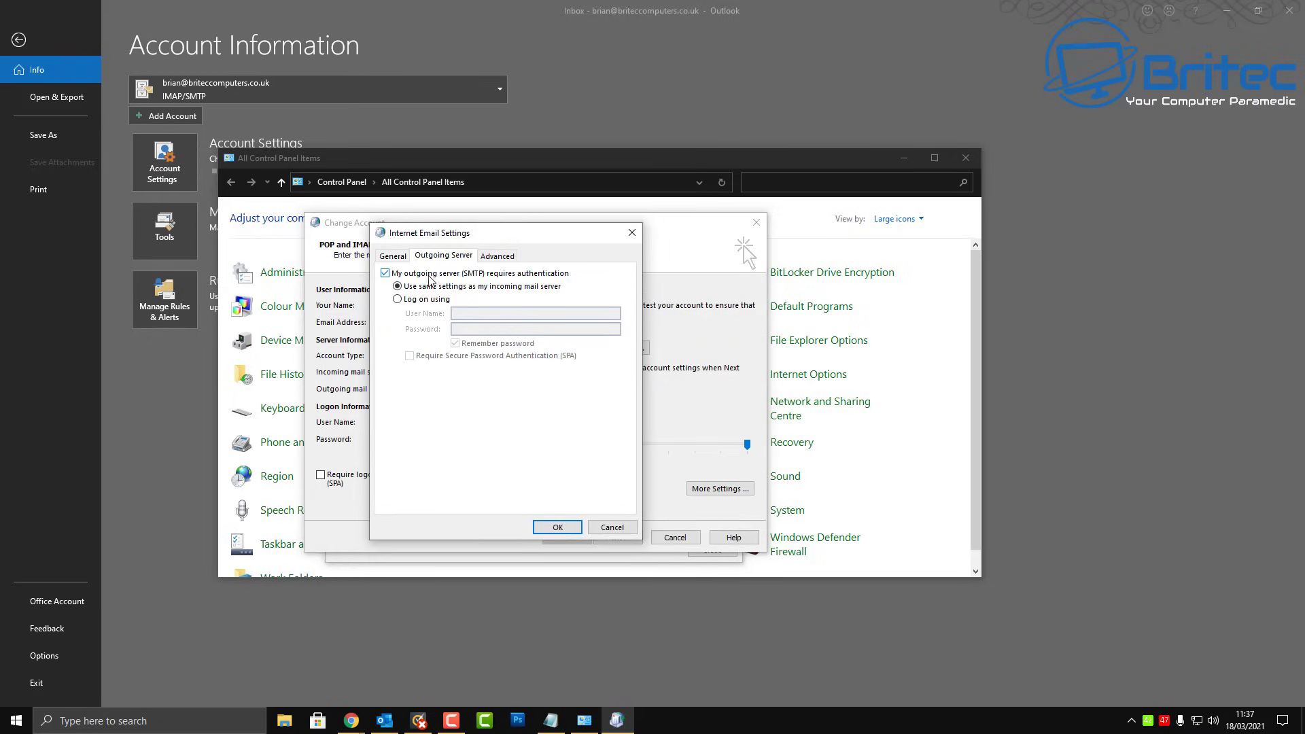
pyautogui.click(499, 257)
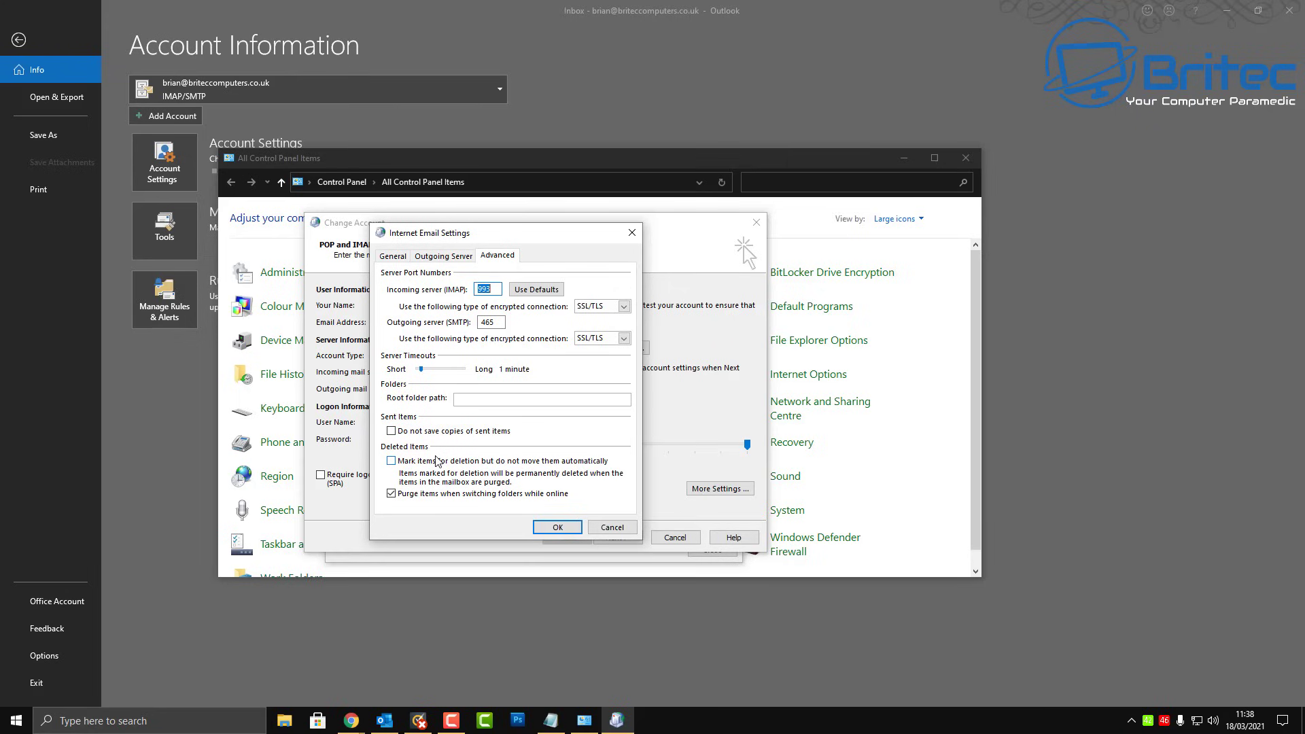
pyautogui.click(612, 528)
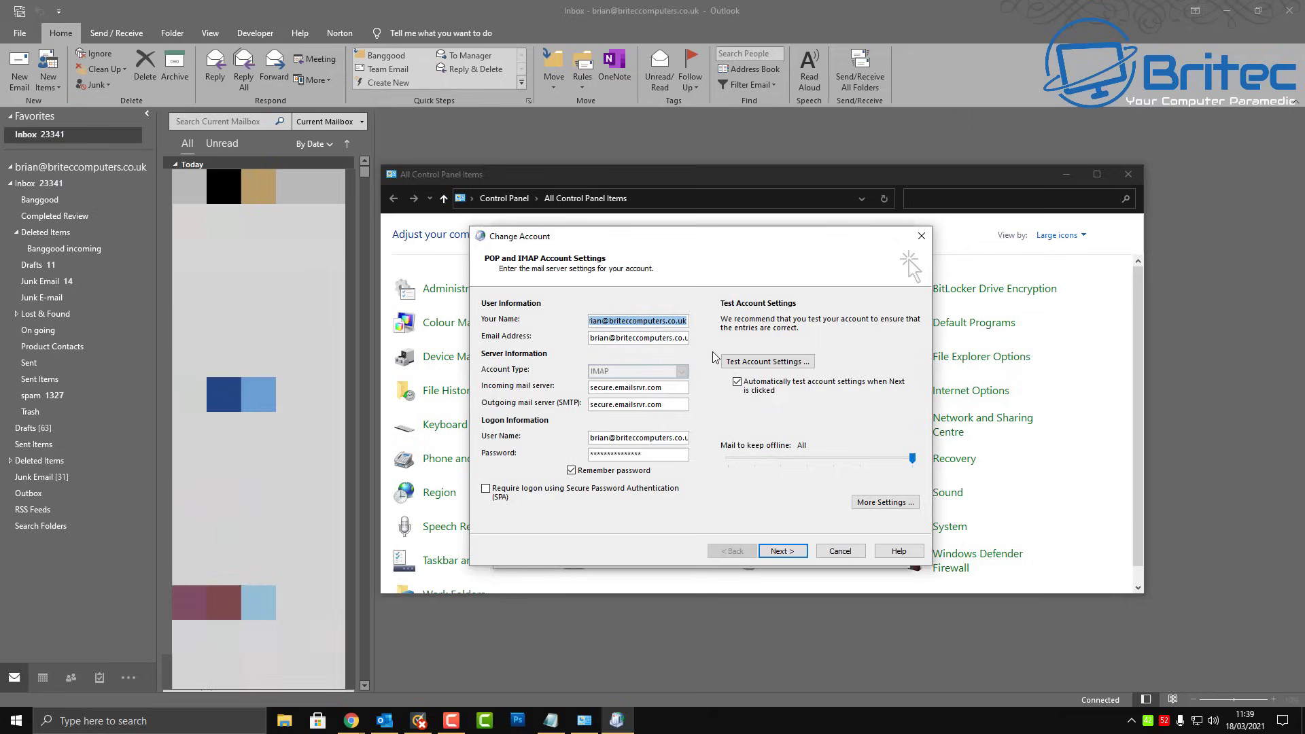
# Run the test of the IMAP account's settings and close the test results.
pyautogui.click(772, 362)
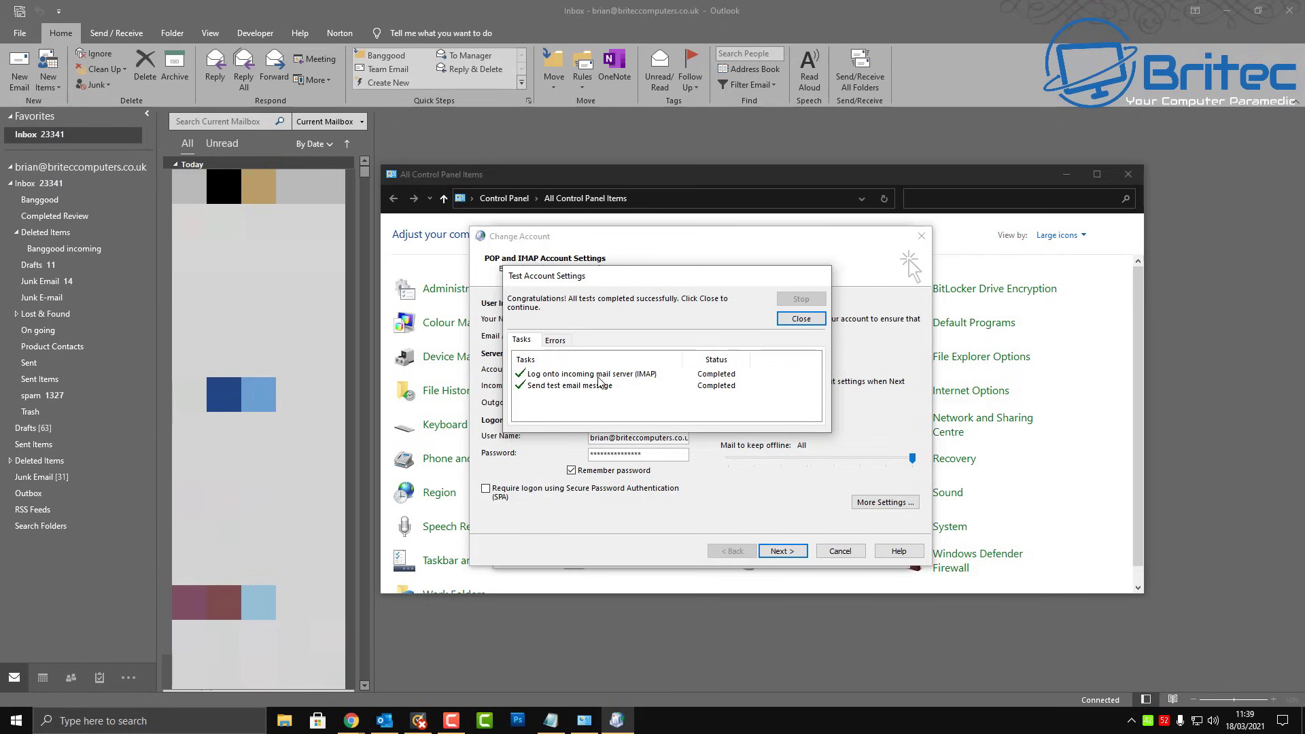
pyautogui.click(808, 320)
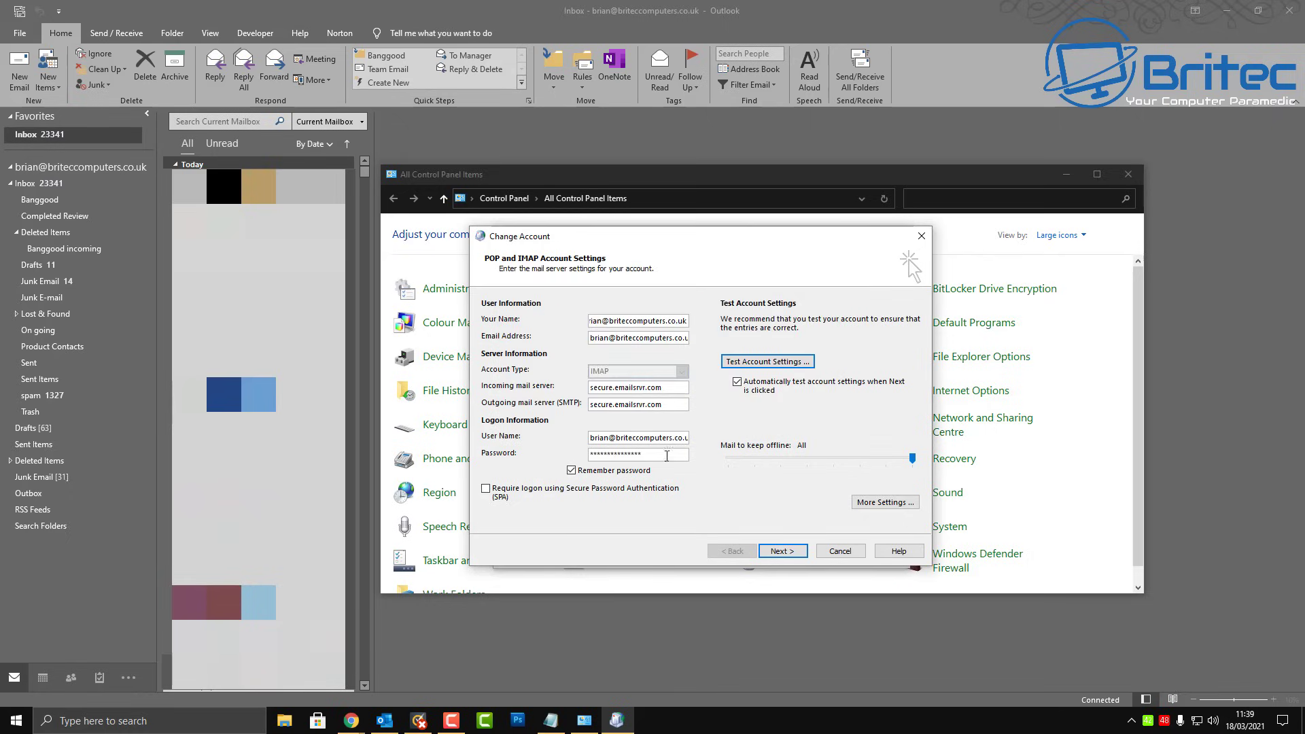
pyautogui.click(846, 554)
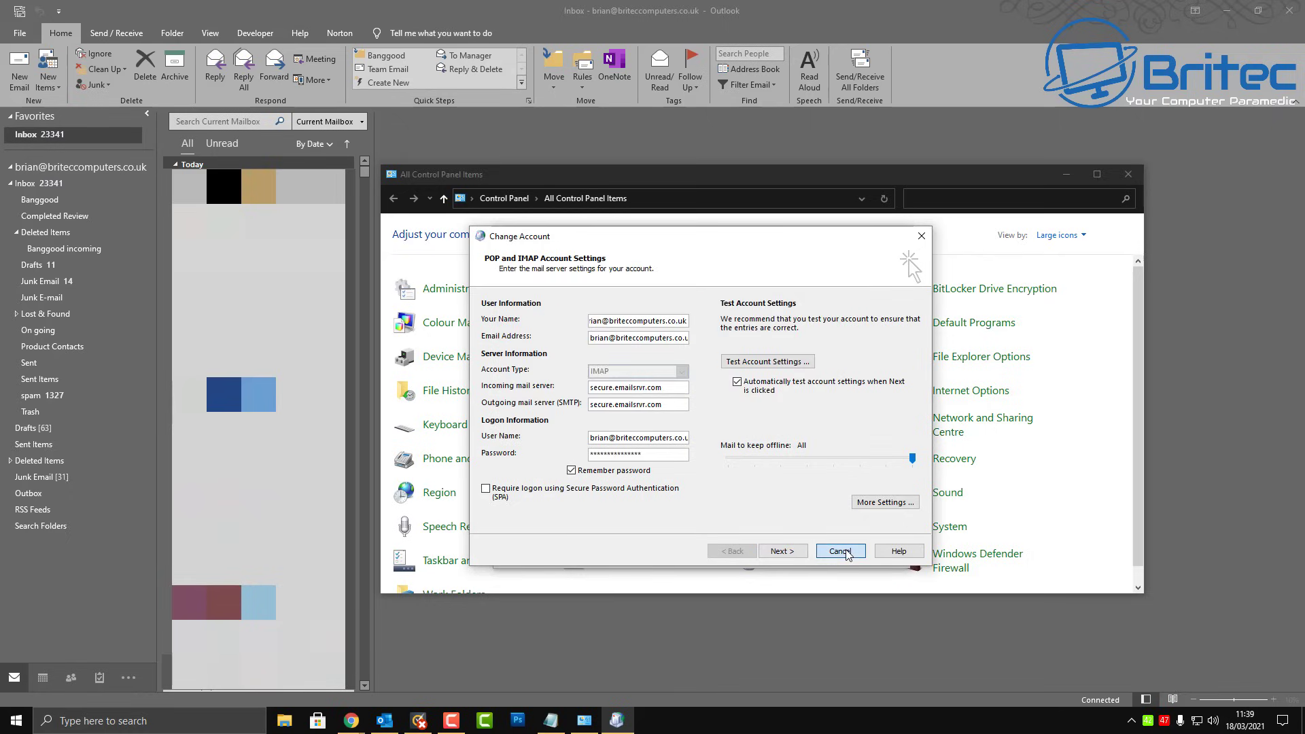
# Complete the account change with its automatic test, finish the wizard, and close Mail Setup and Control Panel.
pyautogui.click(783, 556)
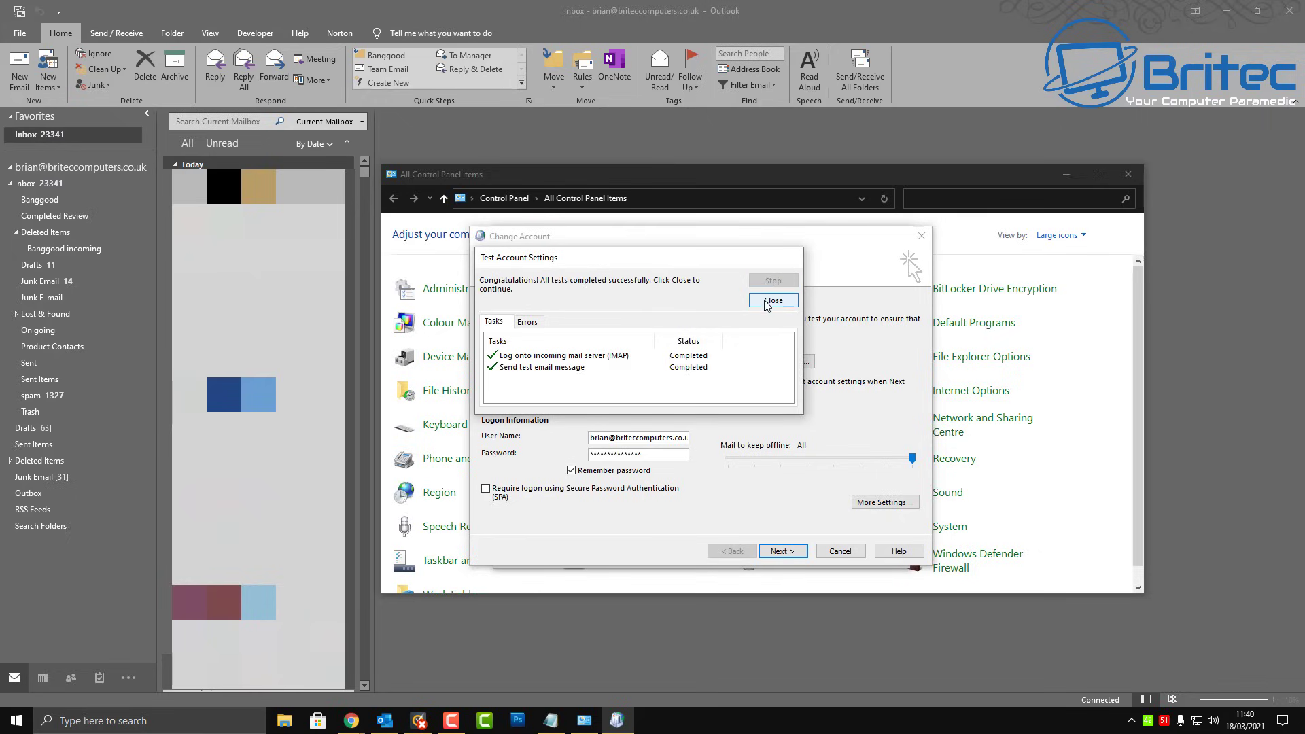
pyautogui.click(773, 300)
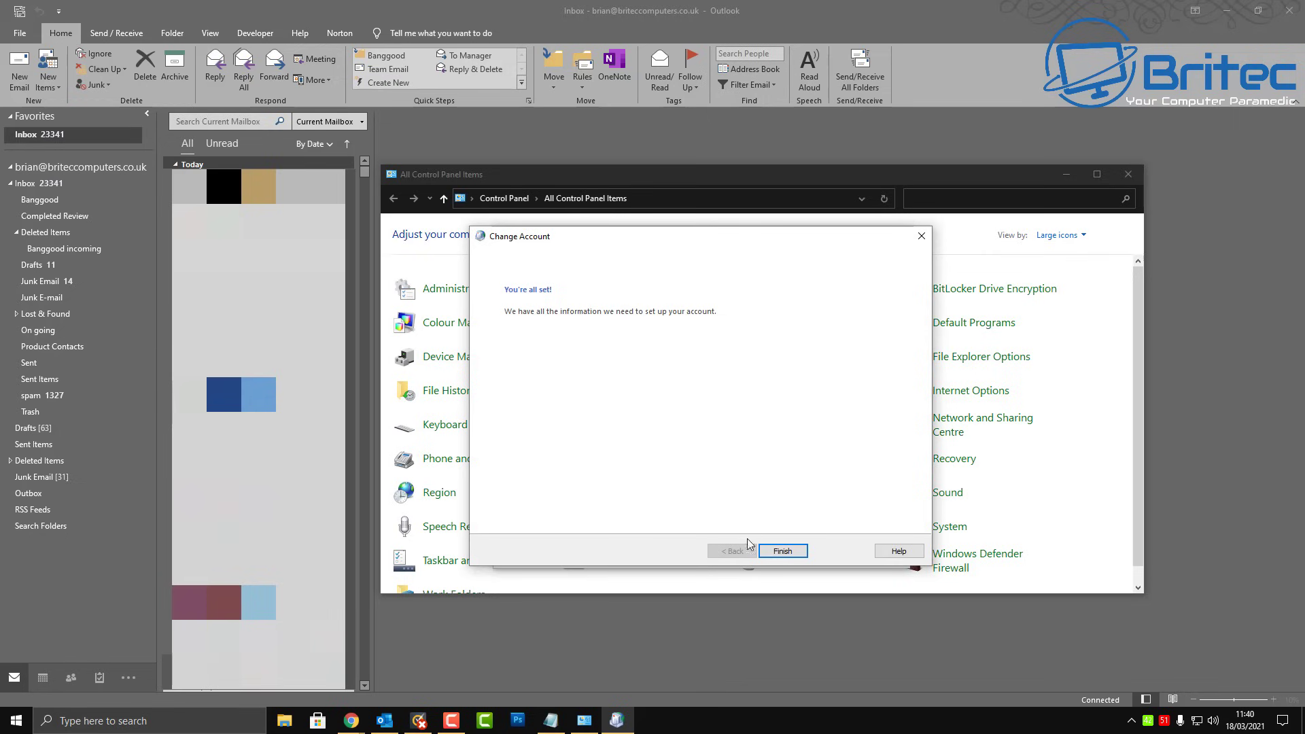
pyautogui.click(781, 550)
pyautogui.click(899, 237)
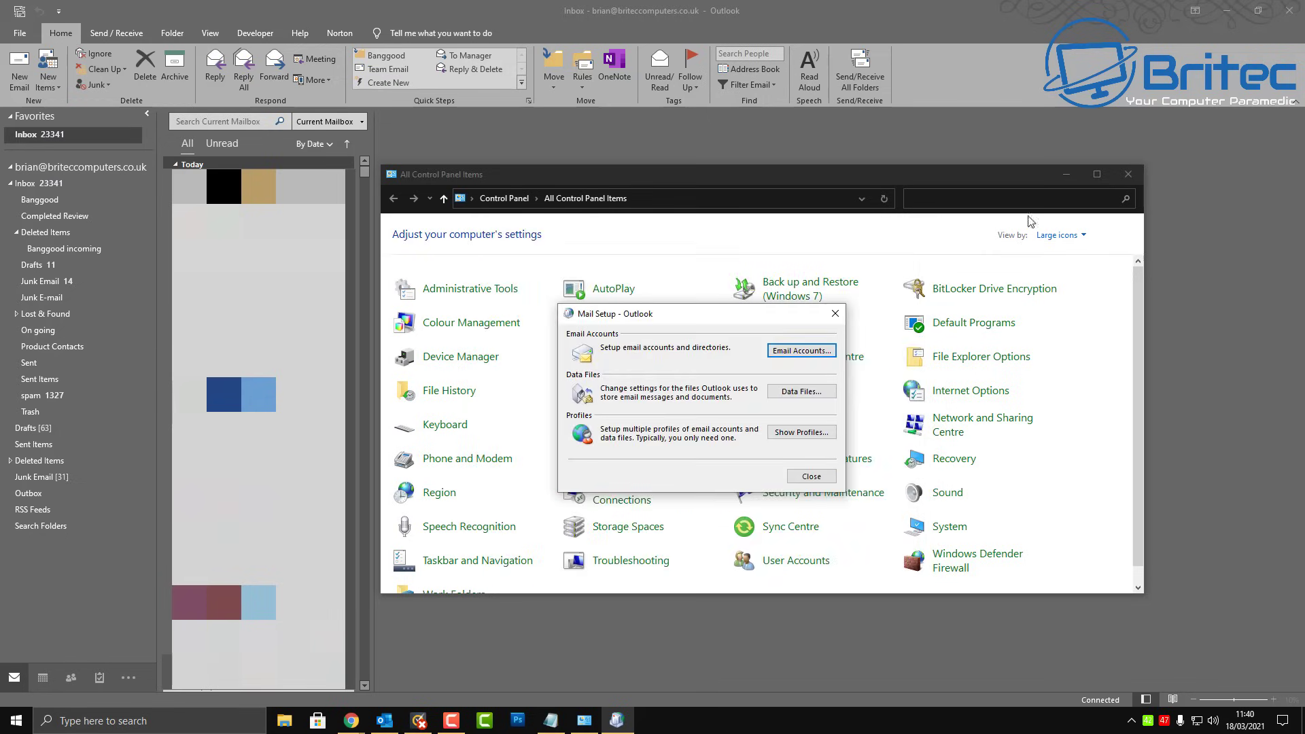
pyautogui.click(835, 314)
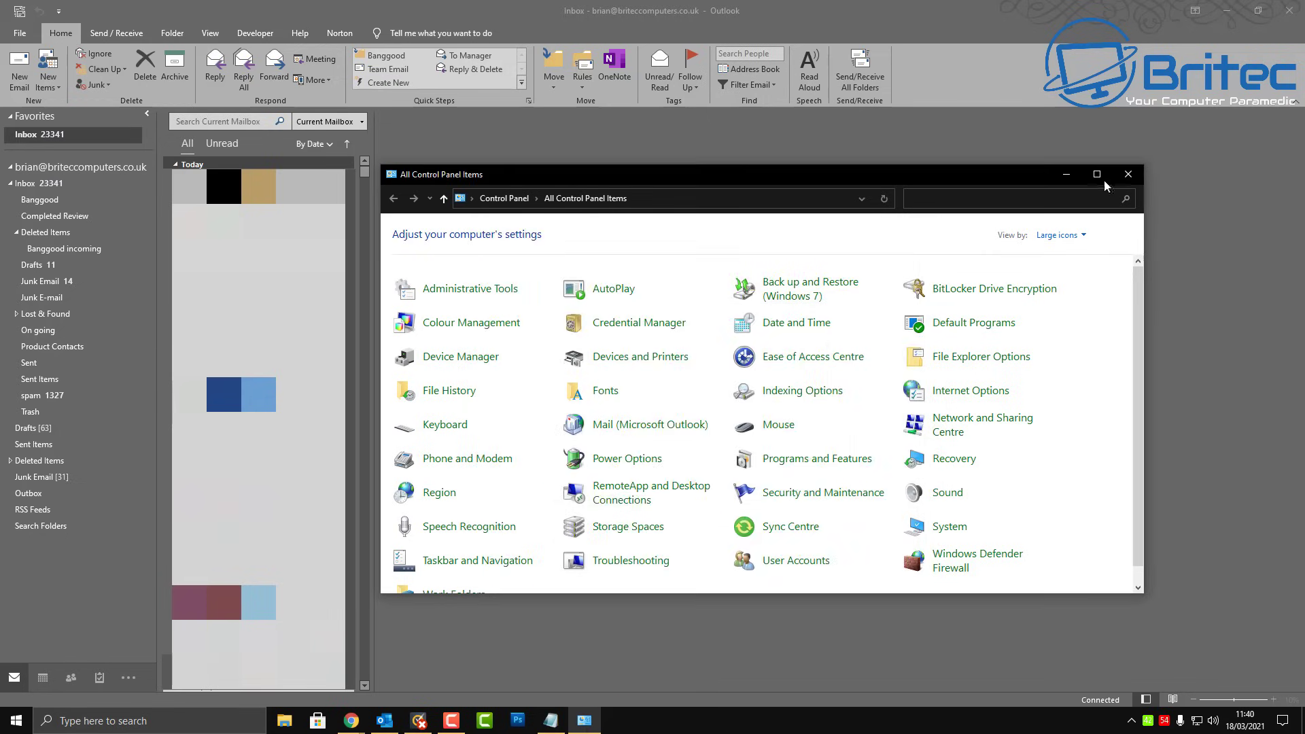
pyautogui.click(1128, 174)
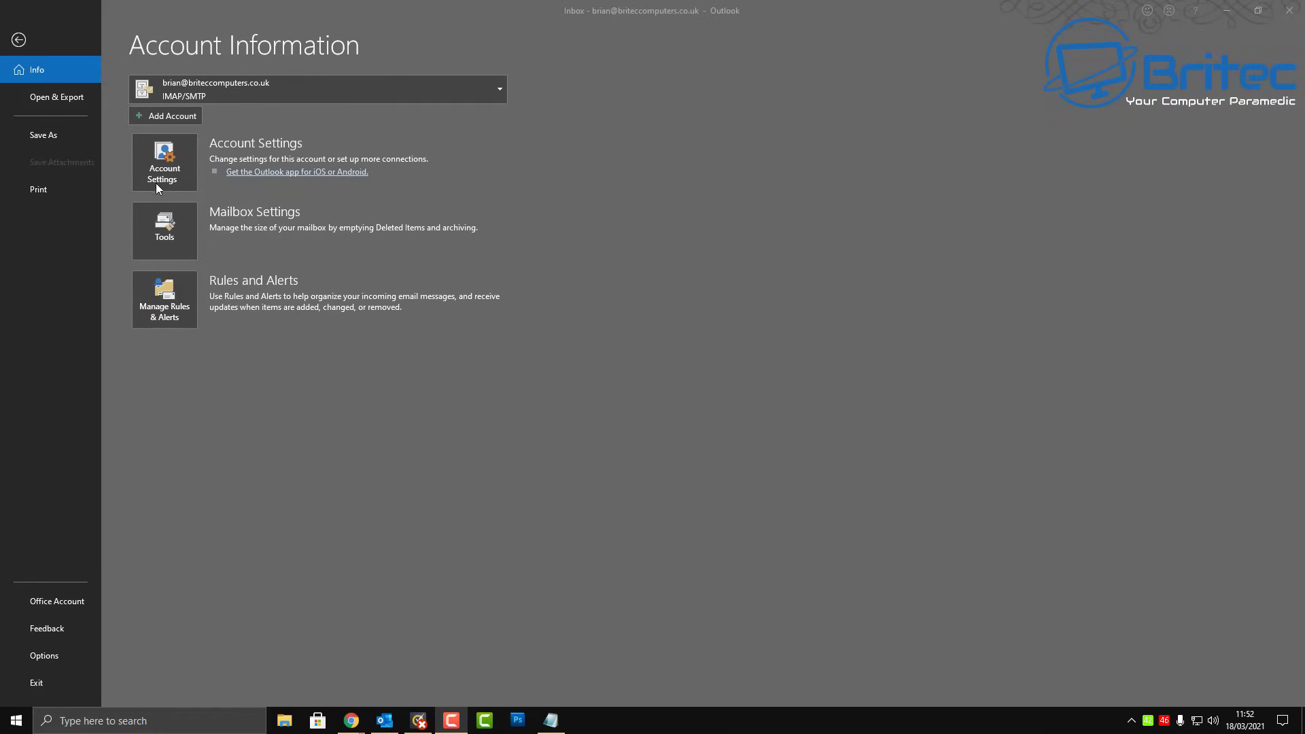
# Check Outlook's Rules and Alerts for existing email rules and alerts, and cancel the dialog.
pyautogui.click(166, 319)
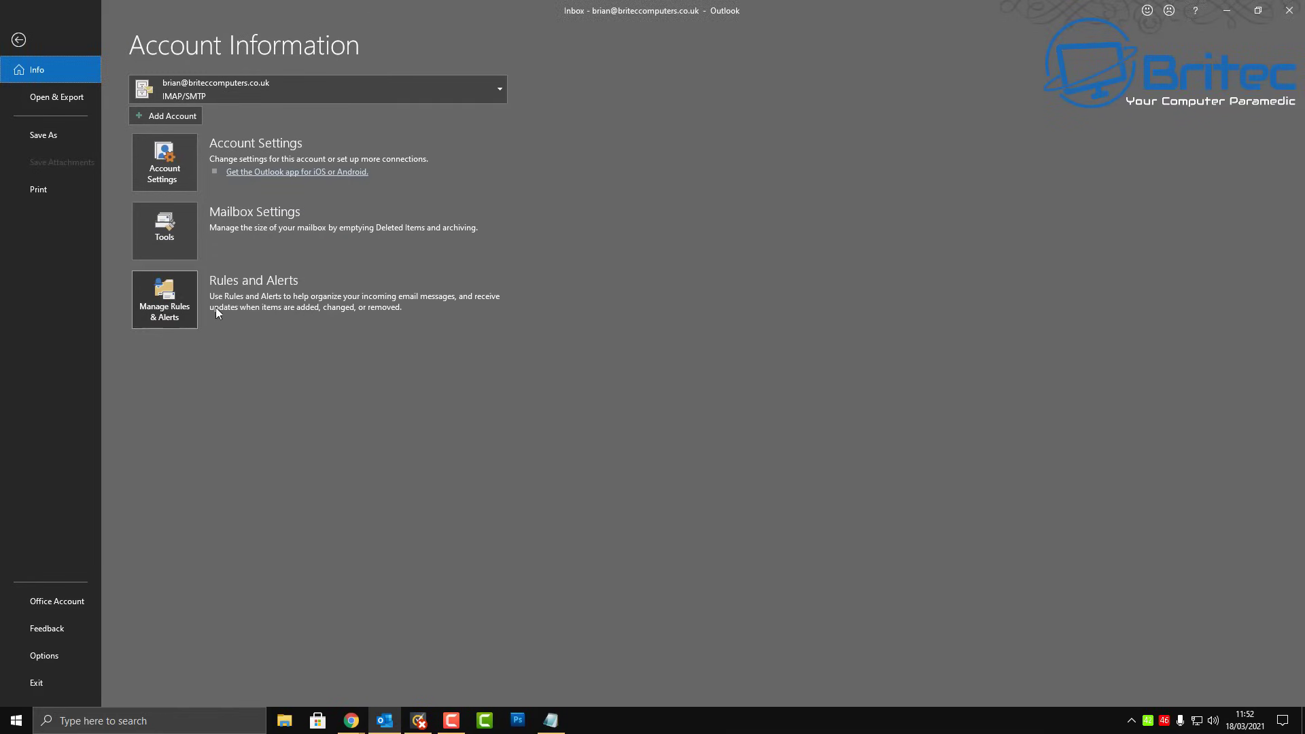
pyautogui.click(174, 307)
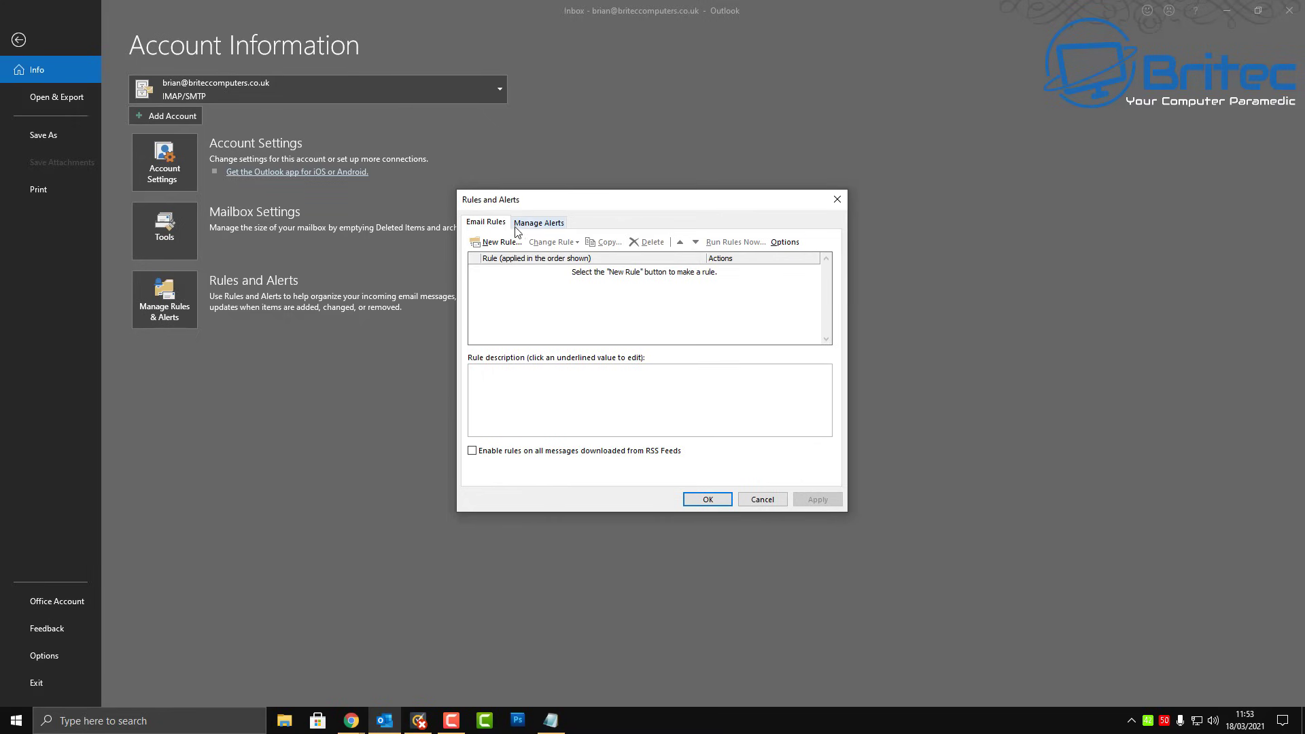
pyautogui.click(537, 223)
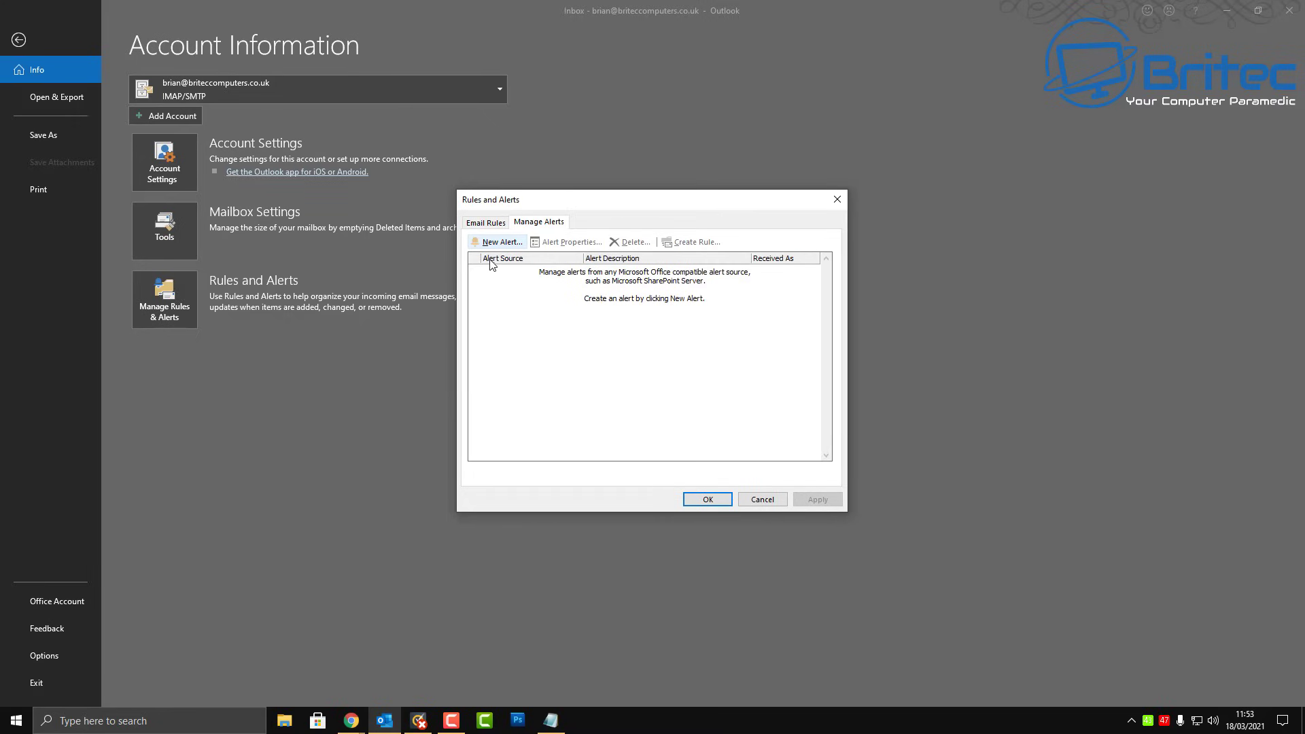
pyautogui.click(489, 225)
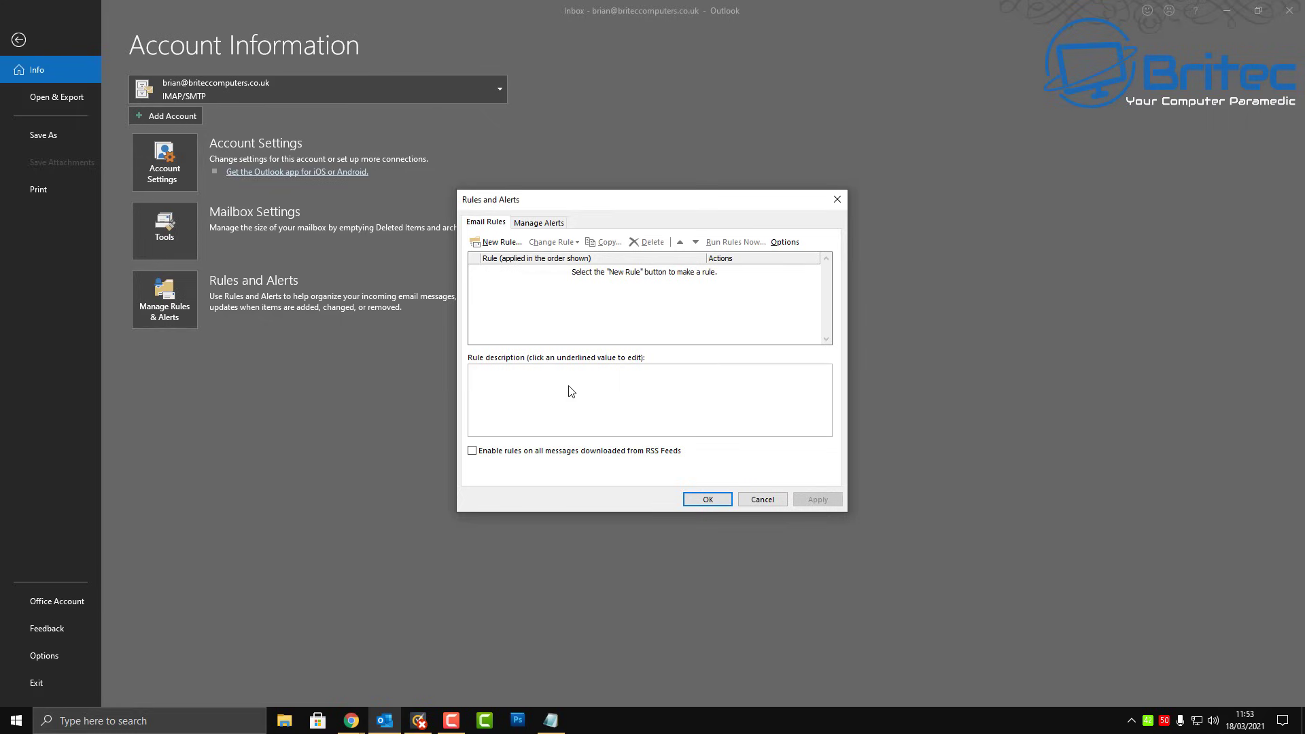
pyautogui.click(765, 501)
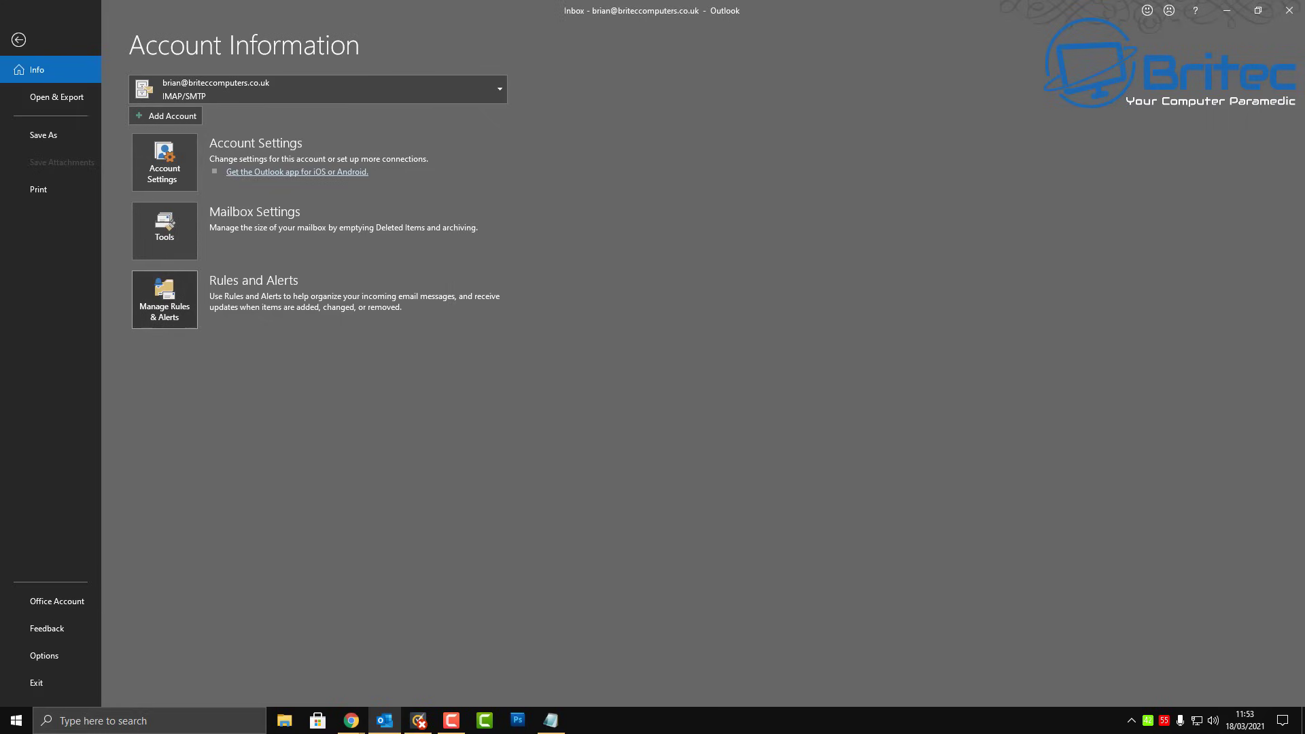
pyautogui.press('F10')
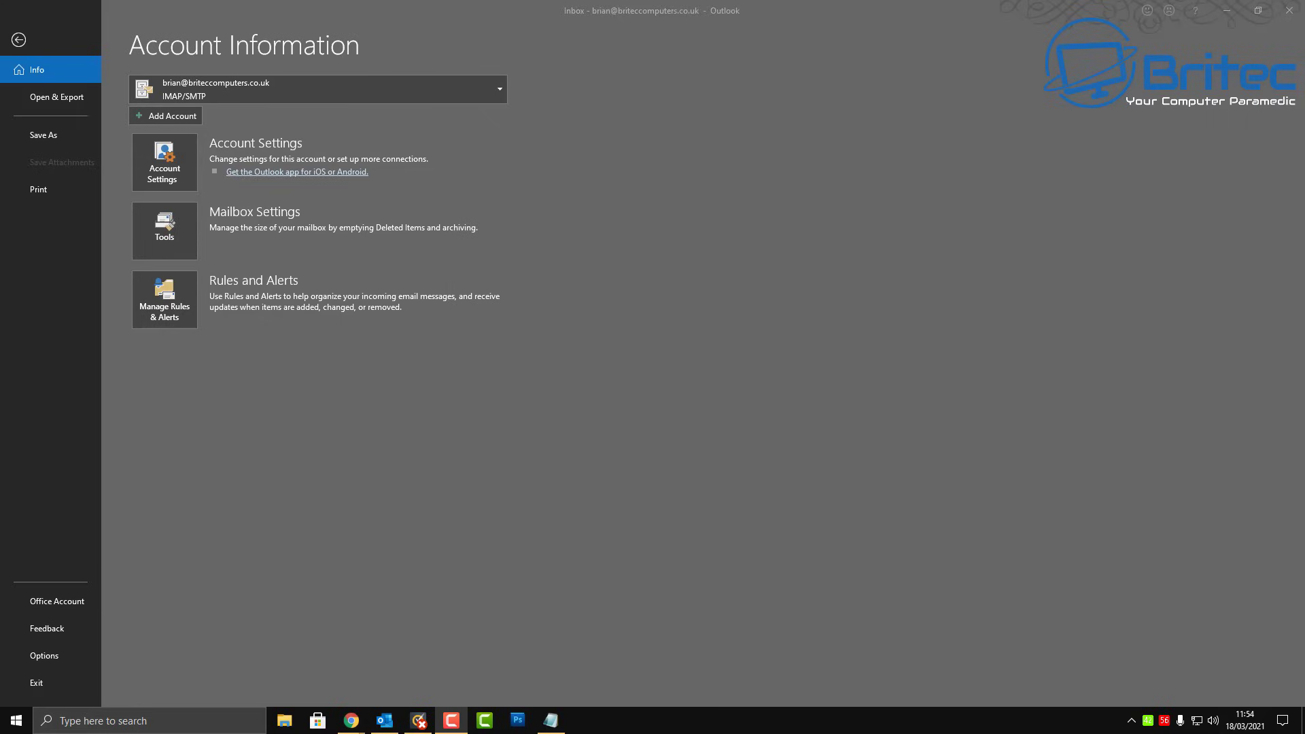
# Open Manage Profiles from the account settings, examine the mail profiles set up on the computer, and cancel.
pyautogui.click(178, 168)
pyautogui.click(178, 168)
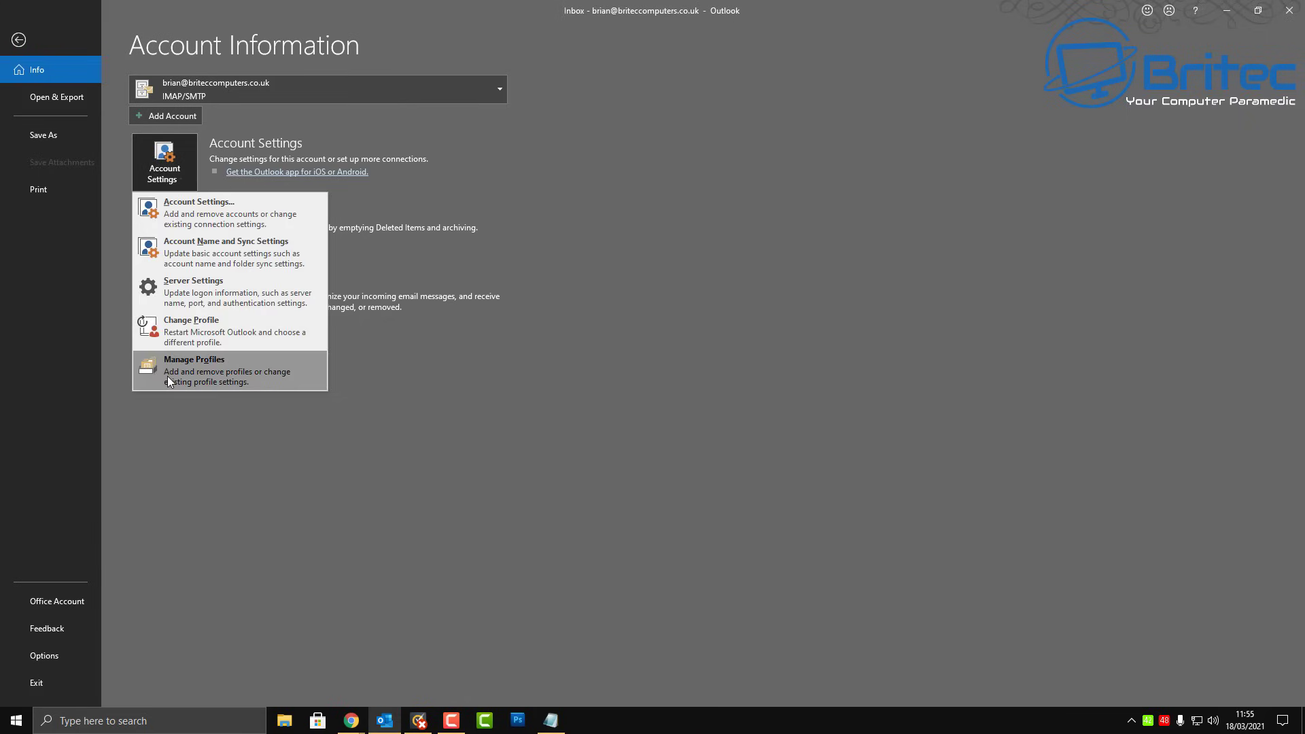
pyautogui.click(226, 381)
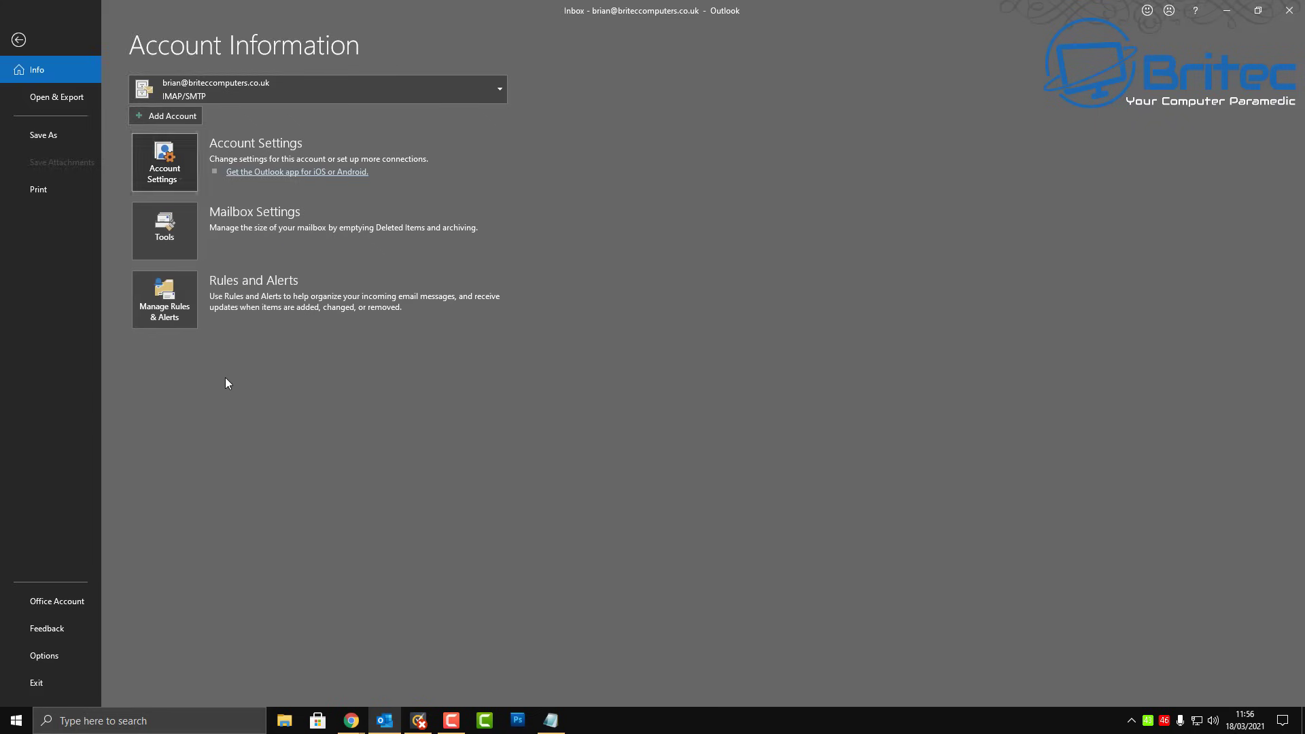
pyautogui.moveTo(168, 14); pyautogui.dragTo(439, 346)
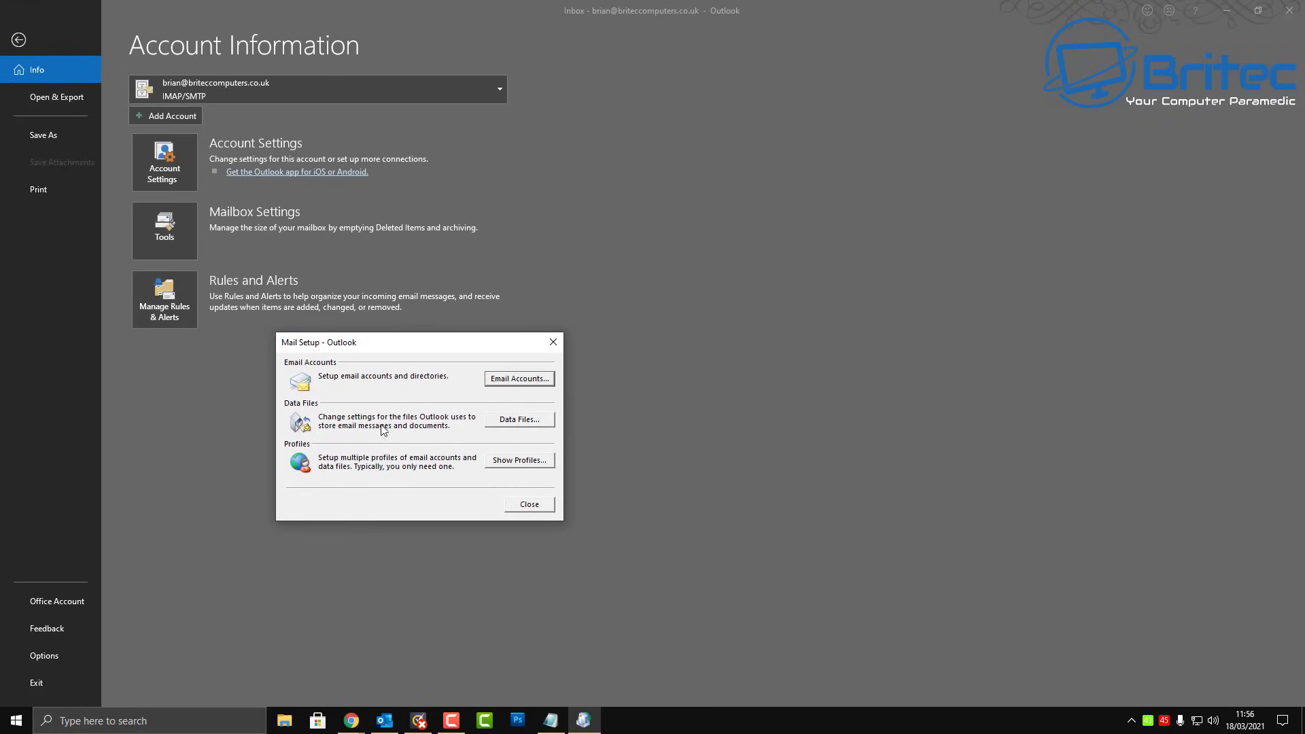
pyautogui.click(519, 463)
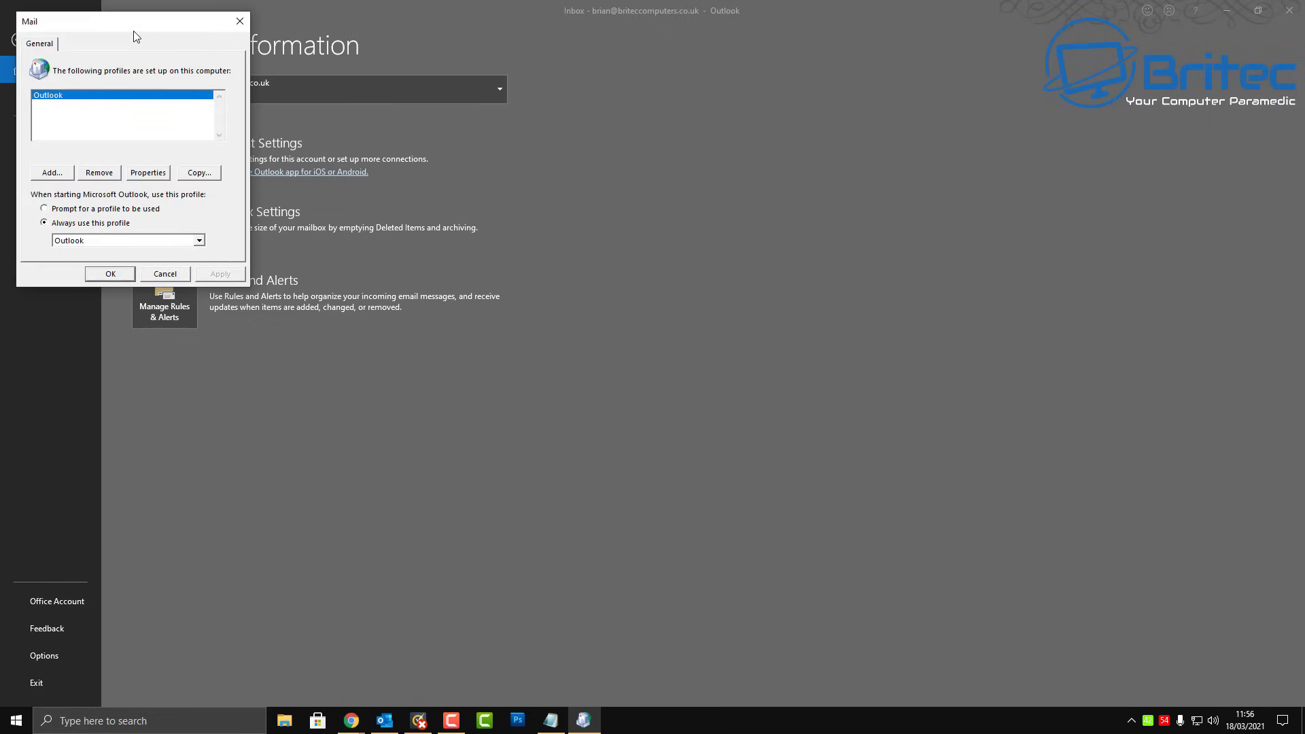
pyautogui.moveTo(127, 22); pyautogui.dragTo(242, 123)
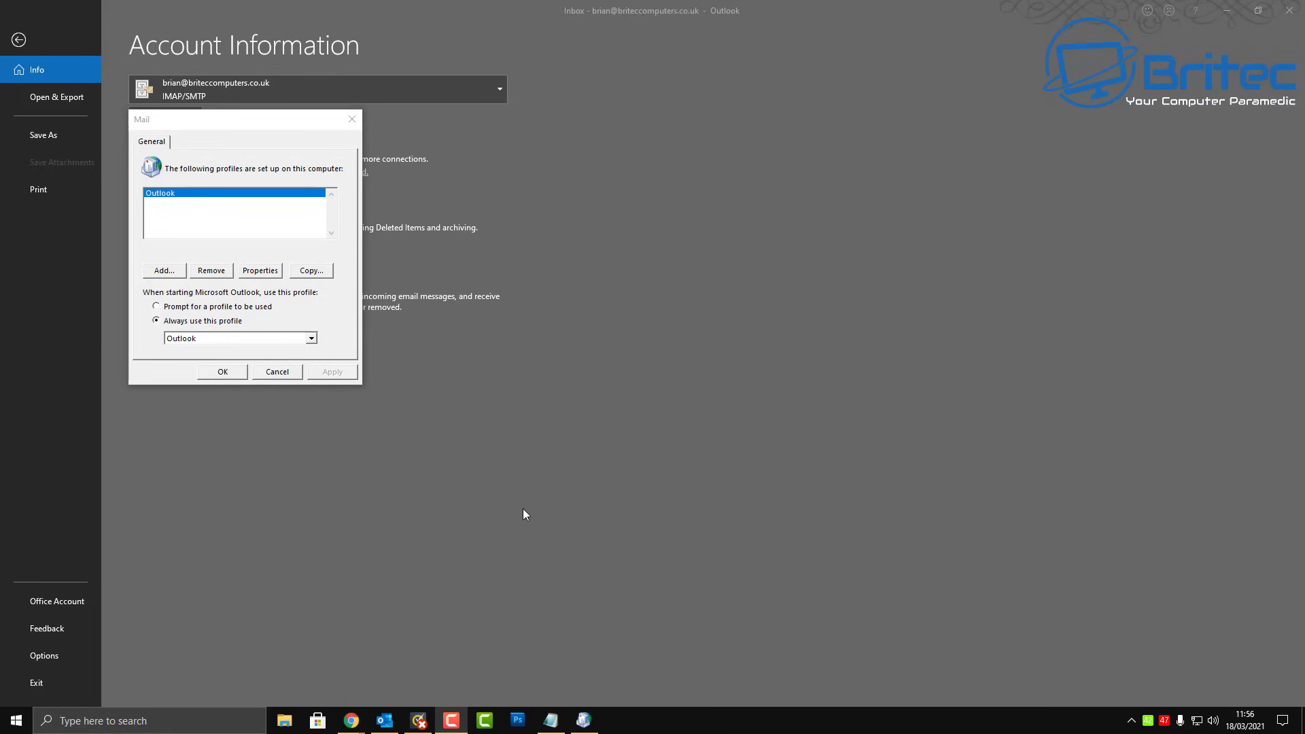
pyautogui.click(272, 374)
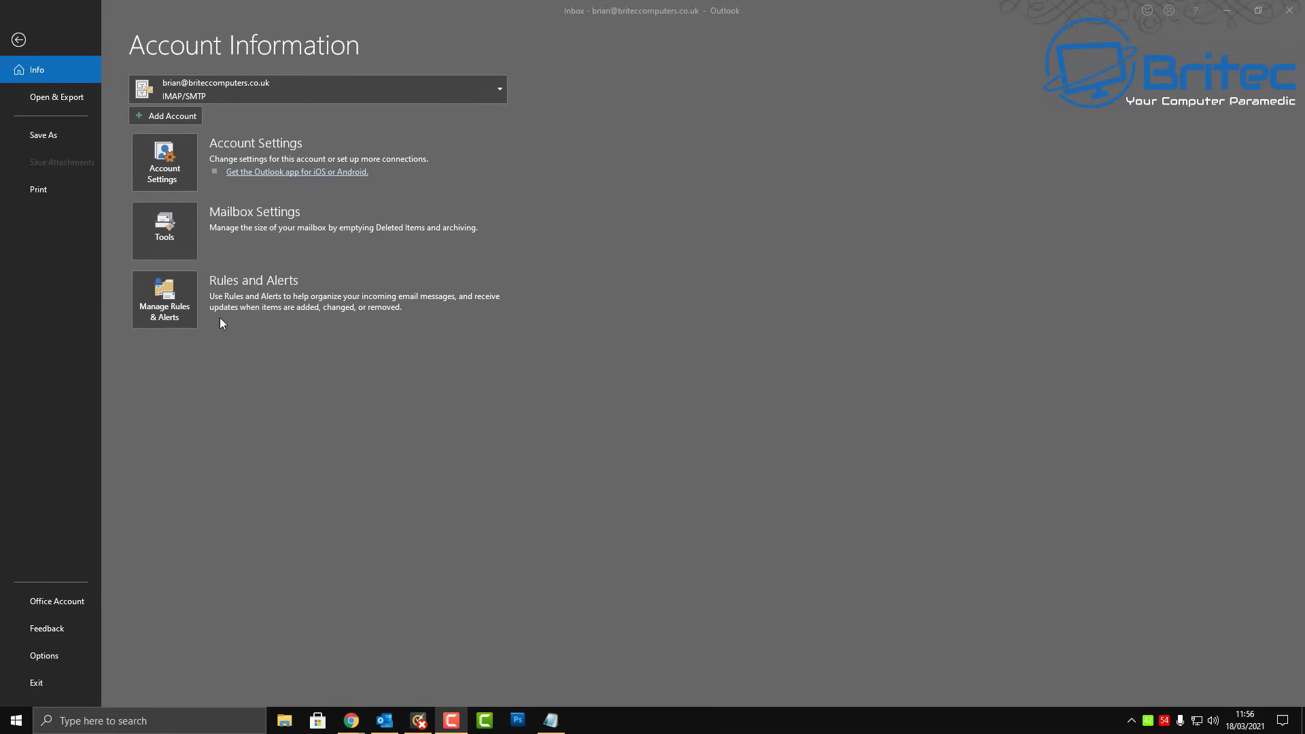
# Reopen Manage Profiles, examine the email accounts list and its new, repair and remove options, and close Mail Setup.
pyautogui.click(170, 172)
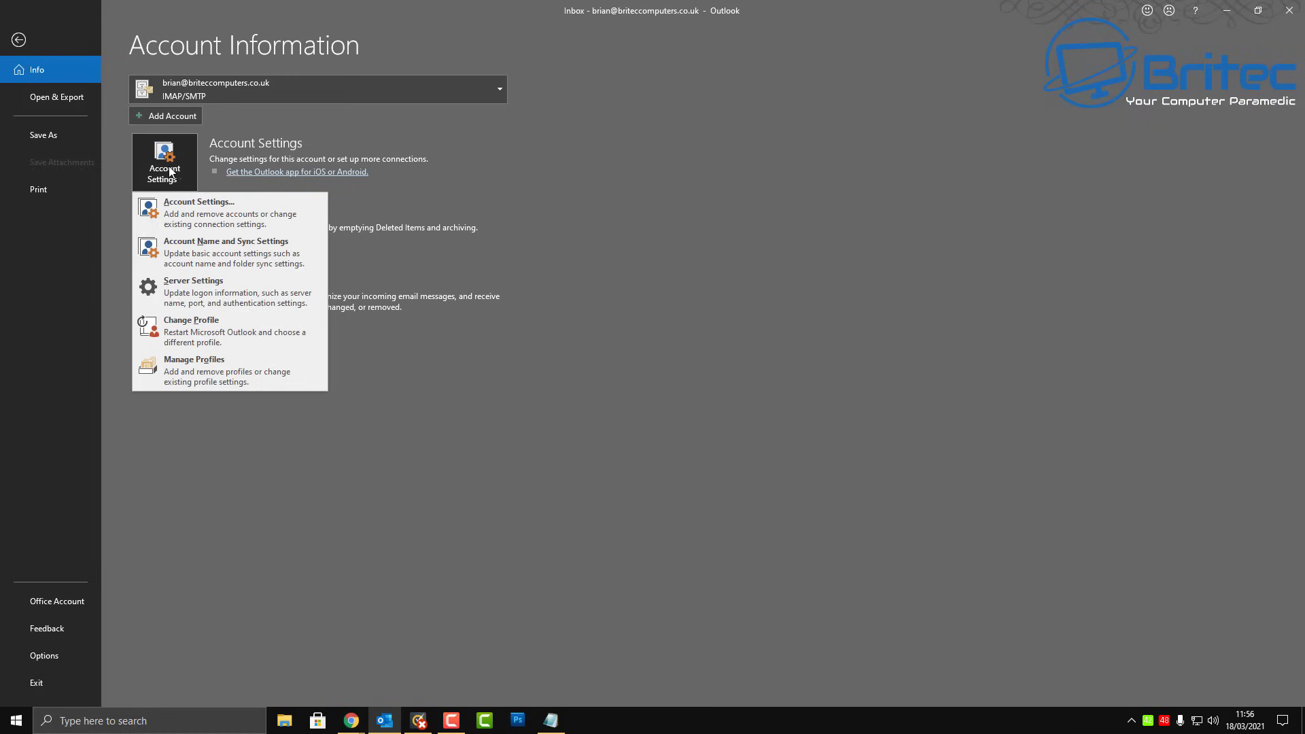
pyautogui.click(176, 361)
pyautogui.moveTo(128, 13); pyautogui.dragTo(306, 301)
pyautogui.click(452, 336)
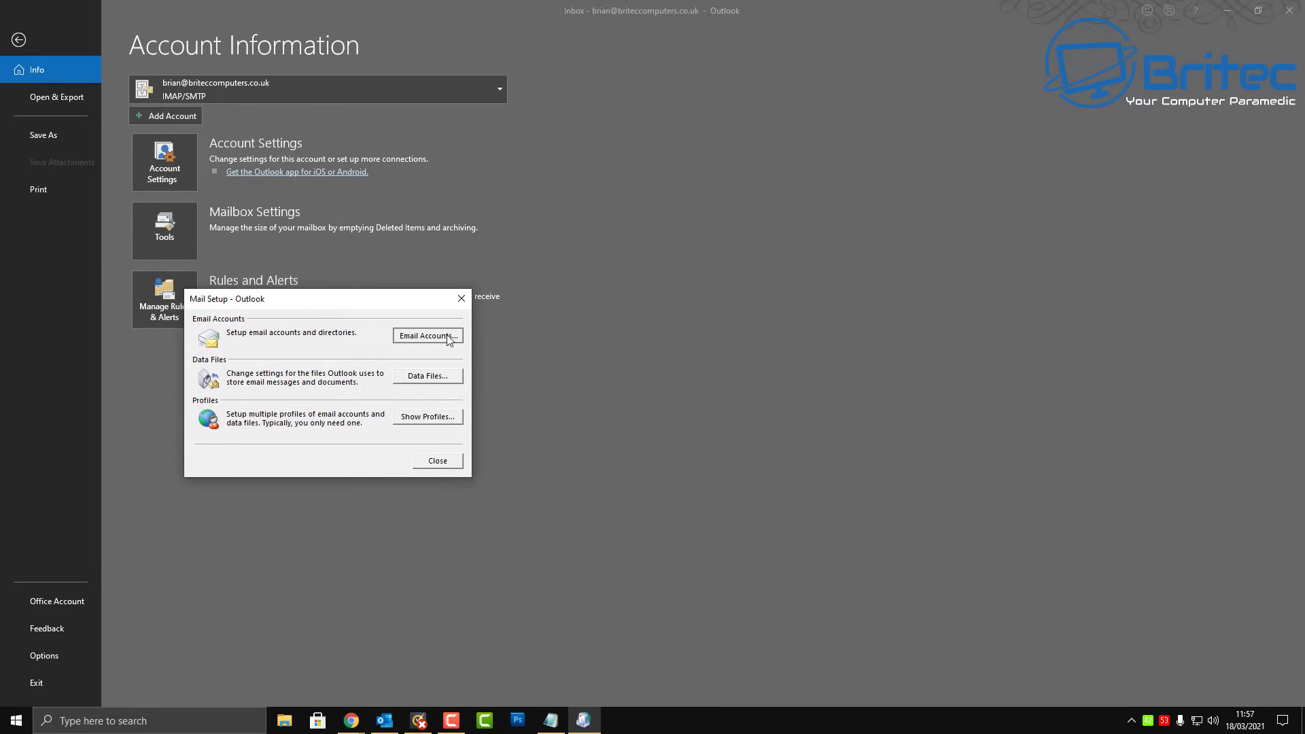
pyautogui.moveTo(289, 234); pyautogui.dragTo(295, 206)
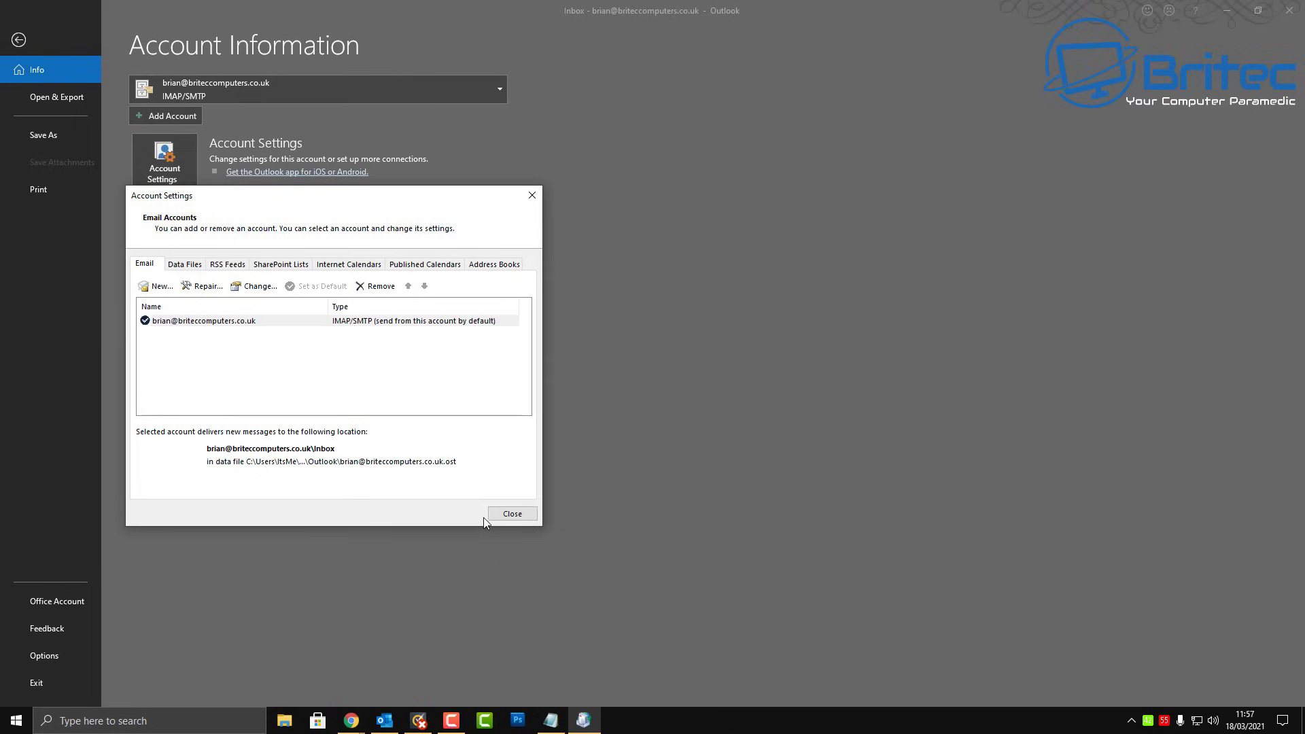
pyautogui.click(519, 517)
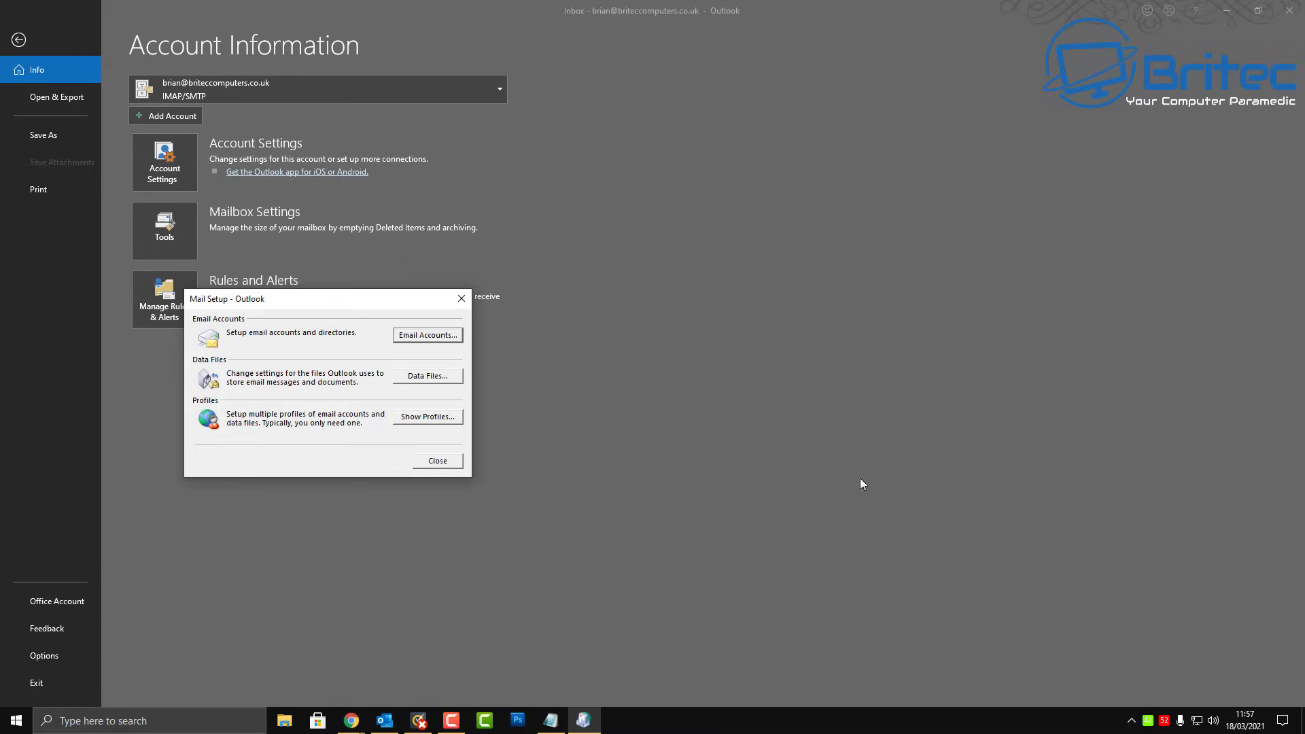
pyautogui.click(455, 465)
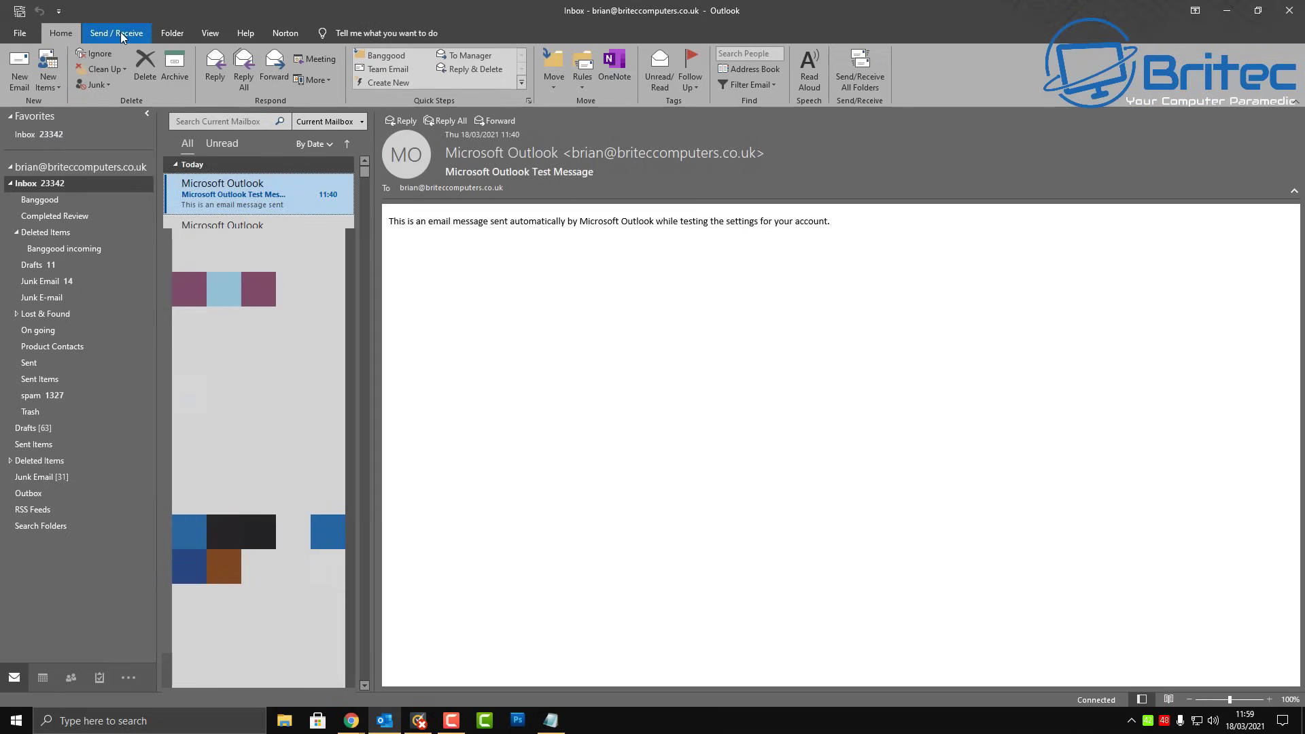
# Open the Send/Receive Groups definitions for the mailbox.
pyautogui.click(122, 34)
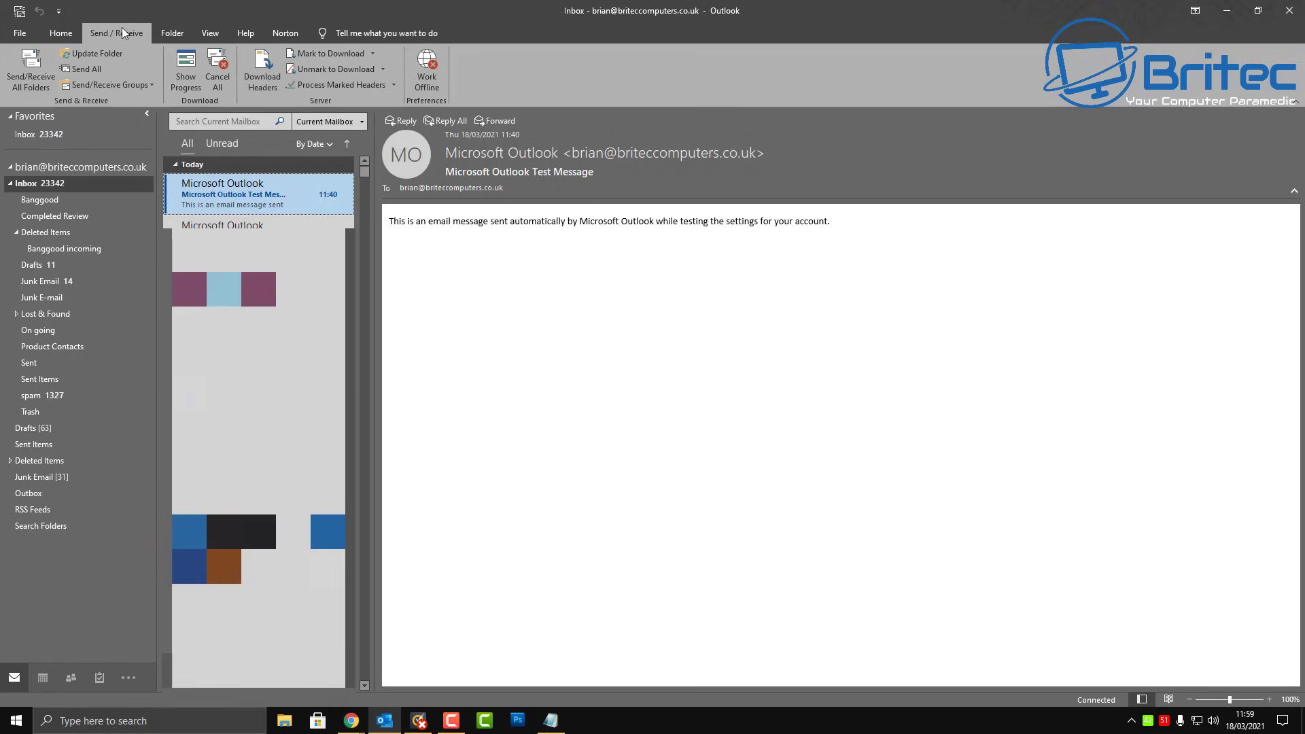
pyautogui.click(148, 83)
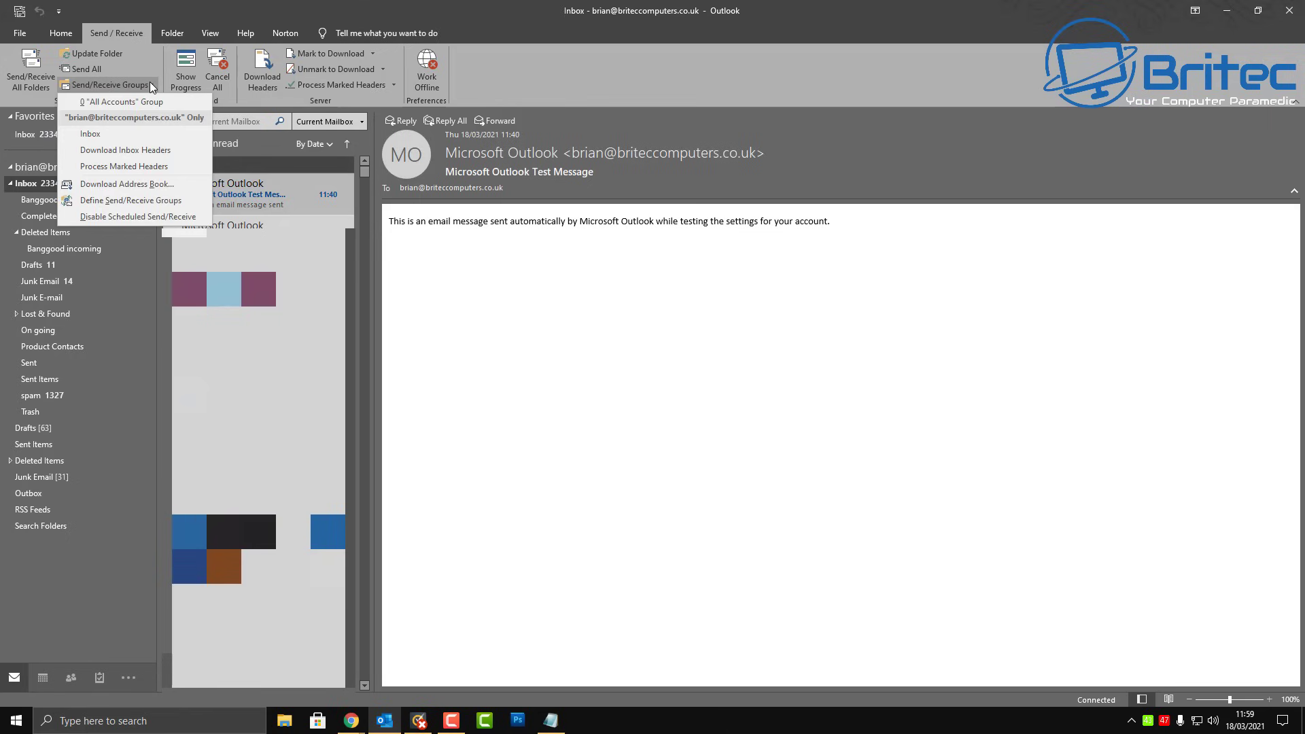
pyautogui.click(176, 201)
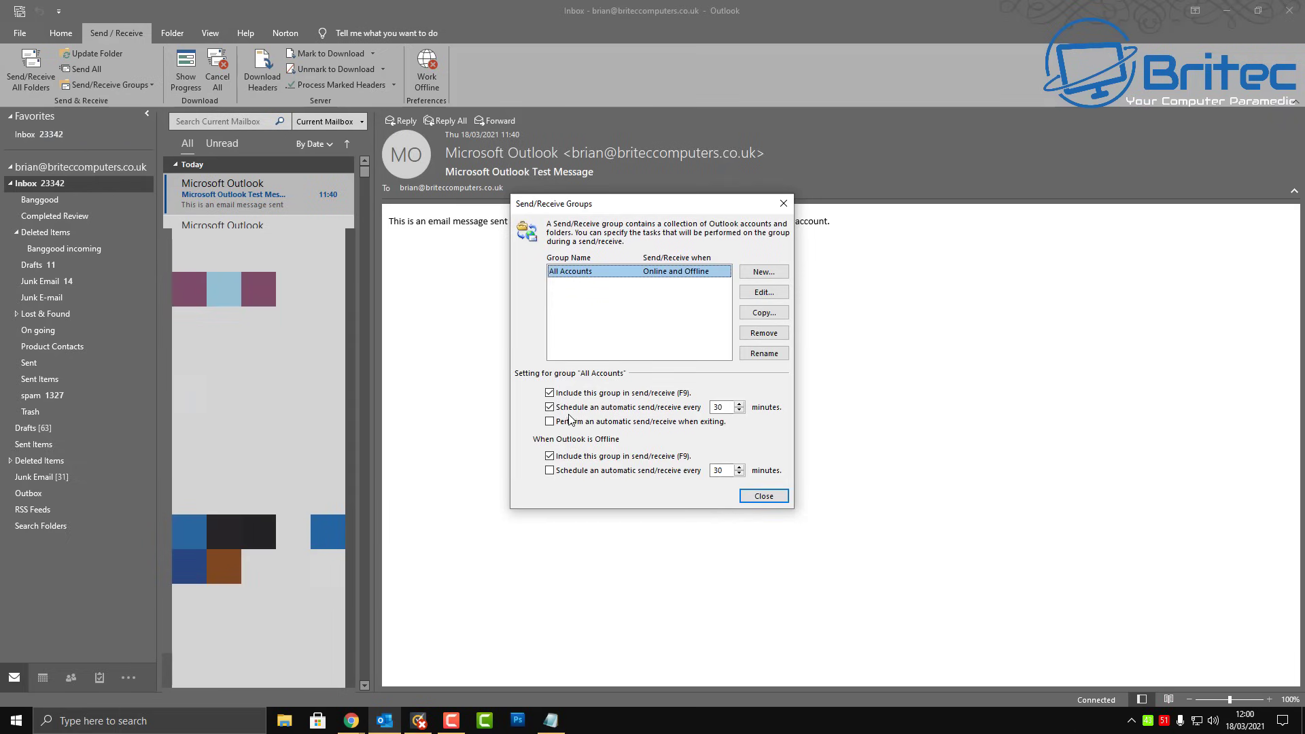
# Lower the All Accounts group's automatic send/receive interval to 17 minutes and raise it again.
pyautogui.click(740, 411)
pyautogui.click(740, 411)
pyautogui.click(740, 411)
pyautogui.click(740, 411)
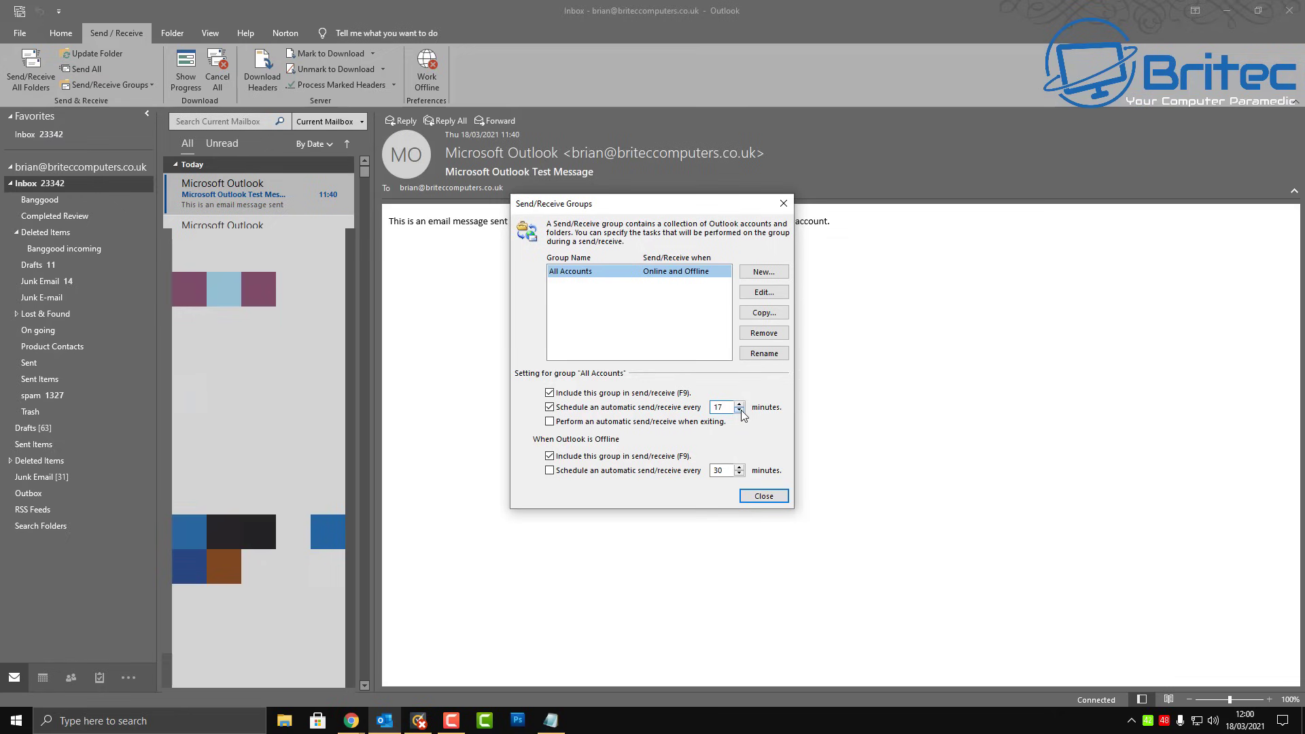
pyautogui.click(740, 405)
pyautogui.click(740, 404)
pyautogui.click(740, 405)
pyautogui.click(739, 405)
# Switch the All Accounts group's scheduled automatic send/receive off and back on, and close the group settings.
pyautogui.click(719, 410)
pyautogui.click(550, 412)
pyautogui.click(550, 408)
pyautogui.click(711, 409)
pyautogui.click(764, 497)
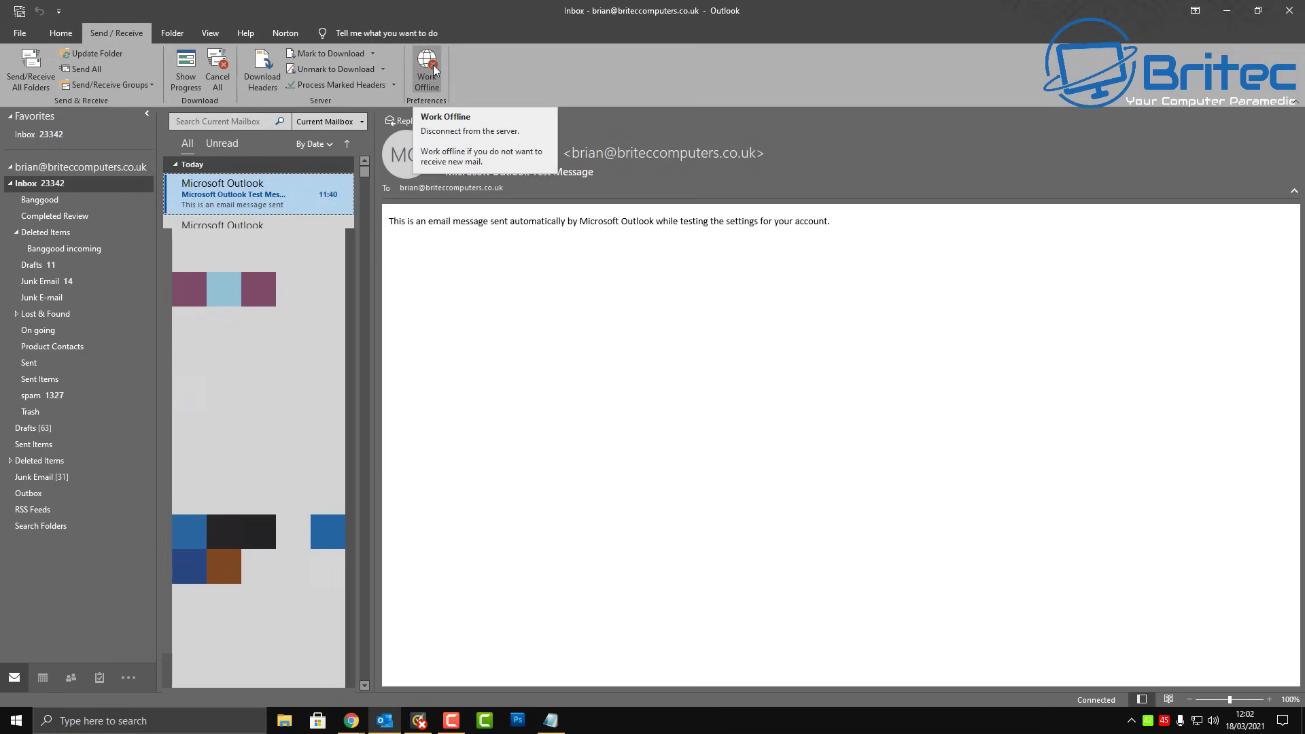
# Switch Outlook to Work Offline mode.
pyautogui.click(429, 68)
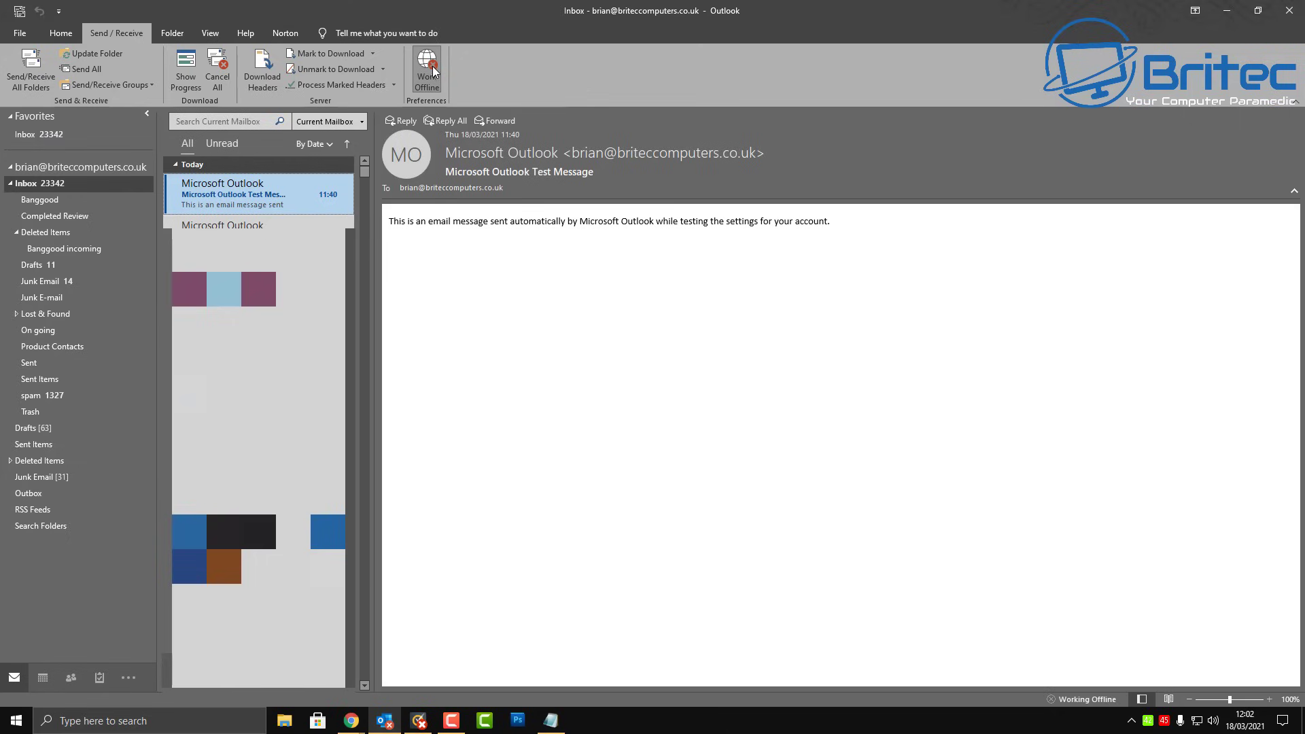
# Turn off Work Offline mode to bring Outlook's accounts back online.
pyautogui.moveTo(1058, 696)
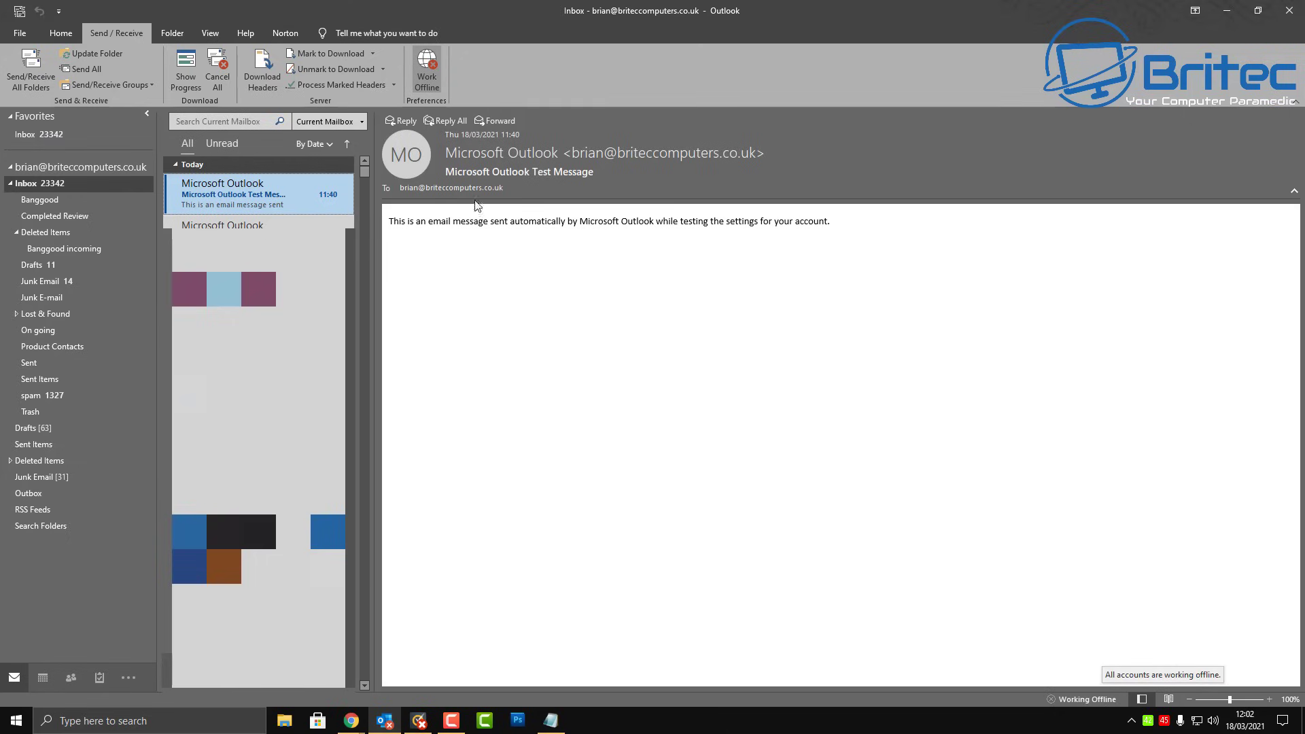
pyautogui.click(428, 68)
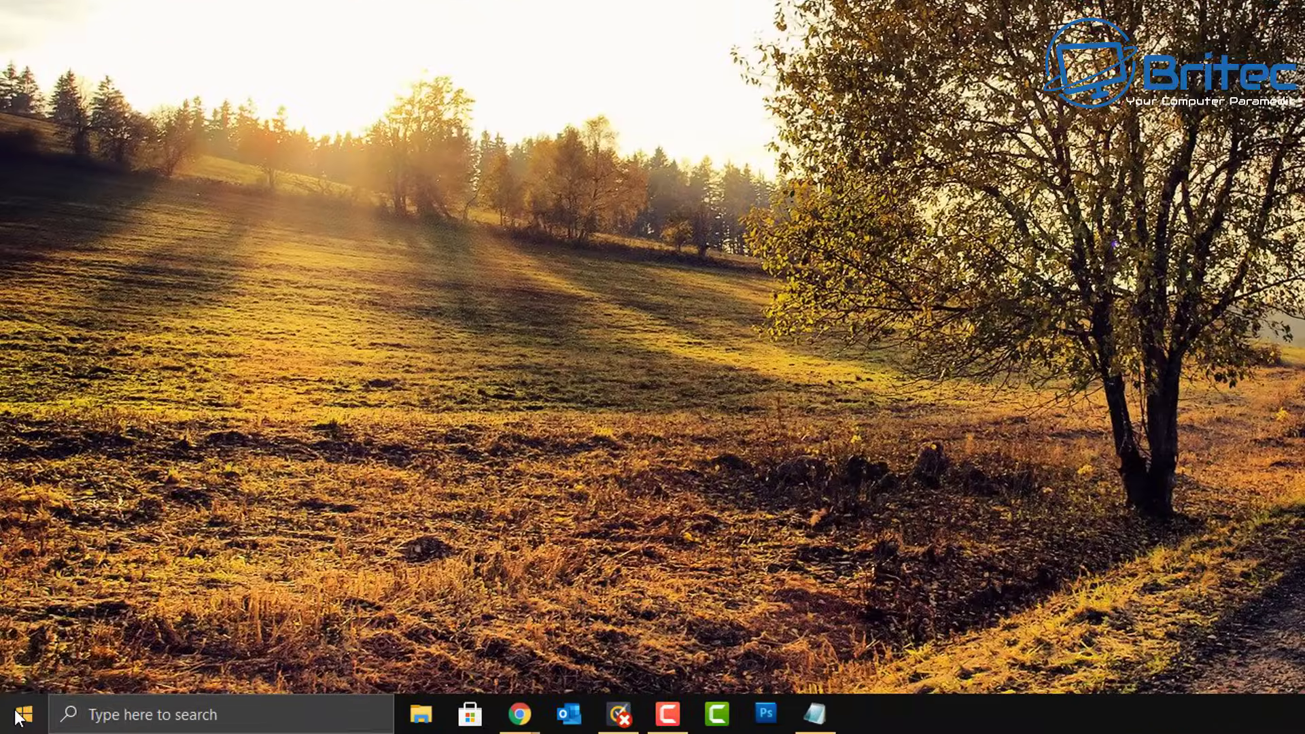
# Open the %localappdata%\Microsoft\Outlook folder through the Windows Run dialog.
pyautogui.rightClick(18, 717)
pyautogui.click(58, 611)
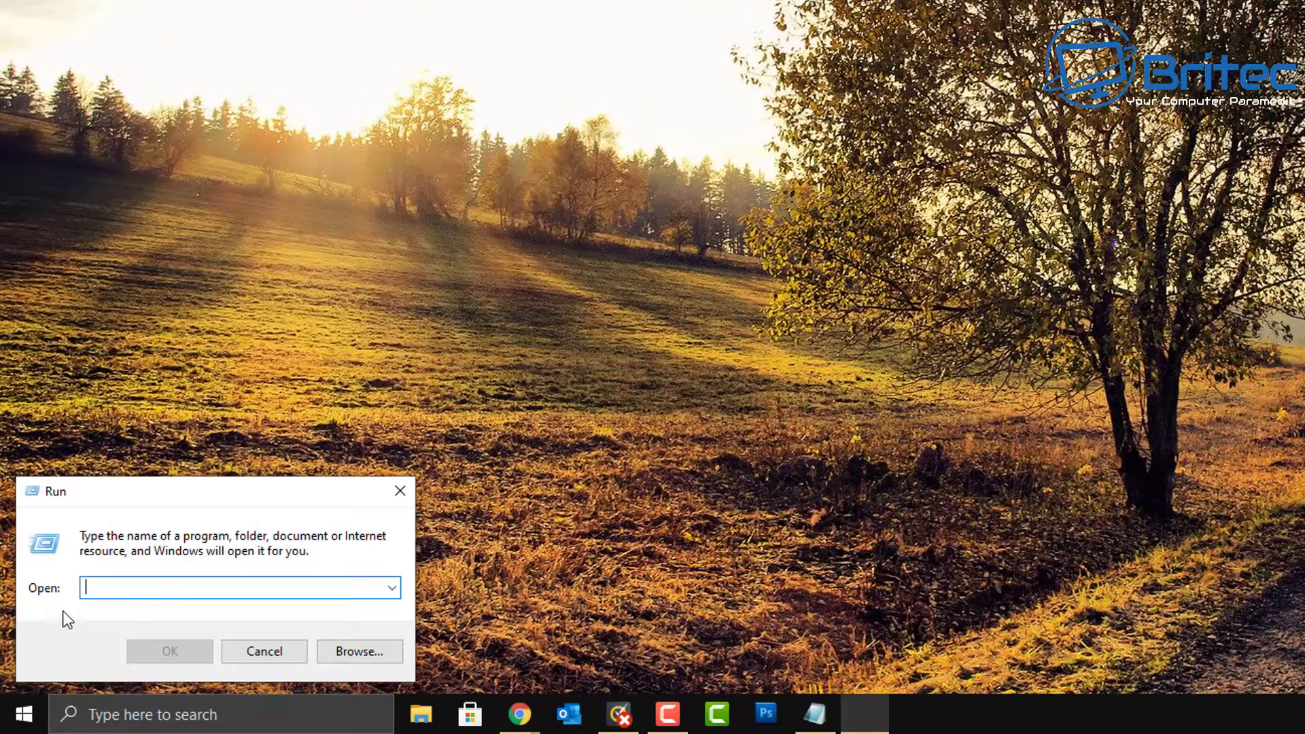
pyautogui.rightClick(104, 591)
pyautogui.click(169, 402)
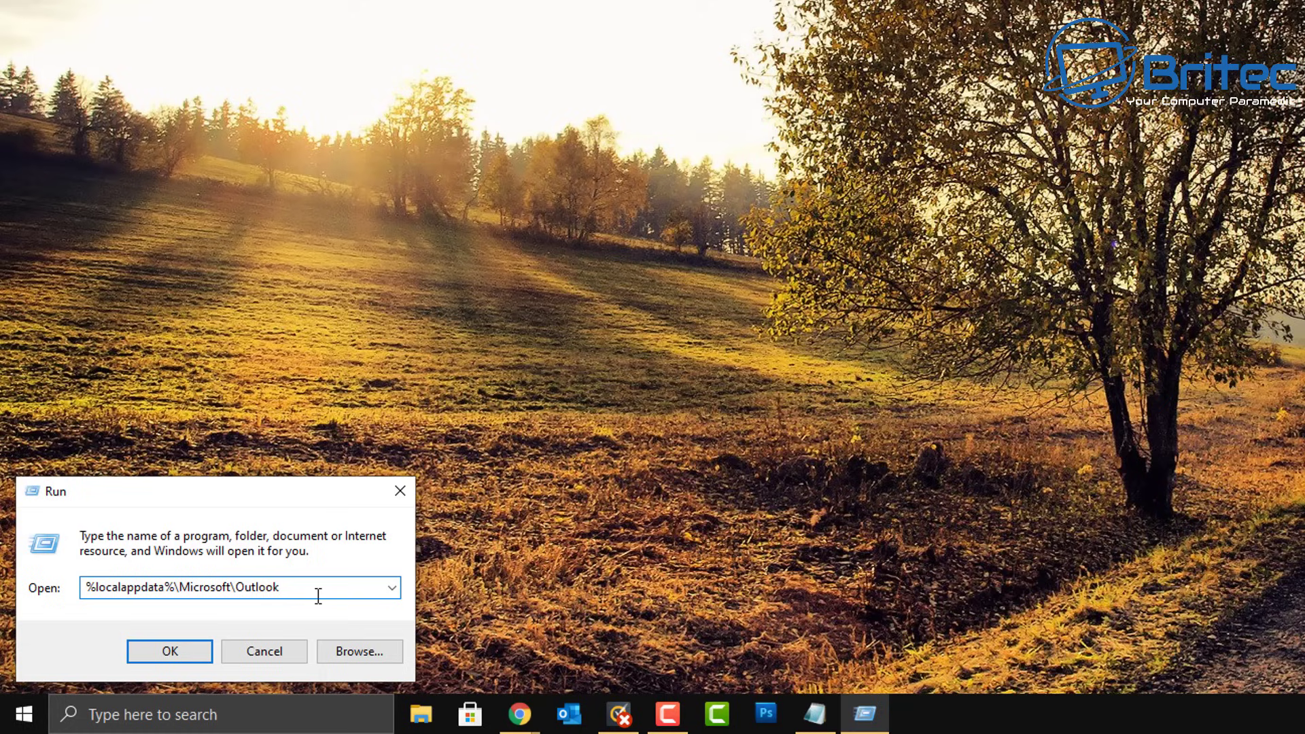
pyautogui.press('Return')
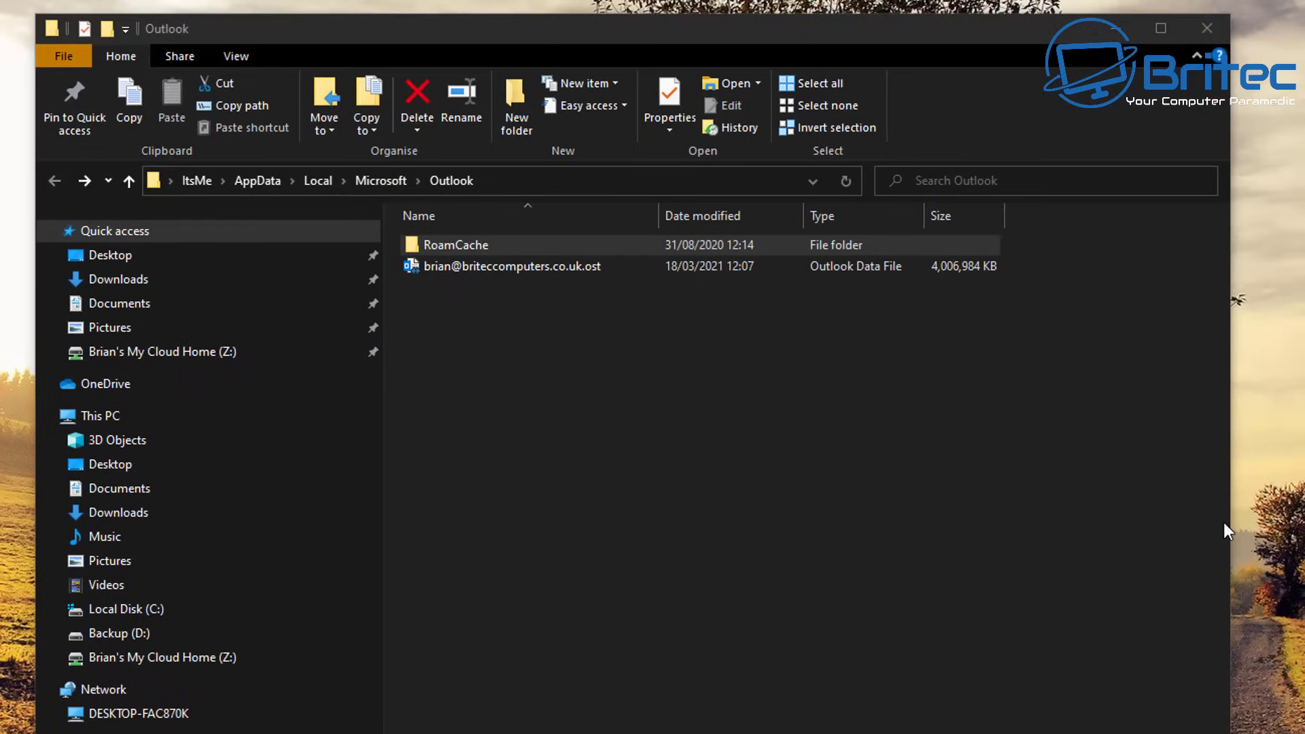
# Delete all the Stream .dat files inside the RoamCache folder and close the folder window.
pyautogui.click(468, 245)
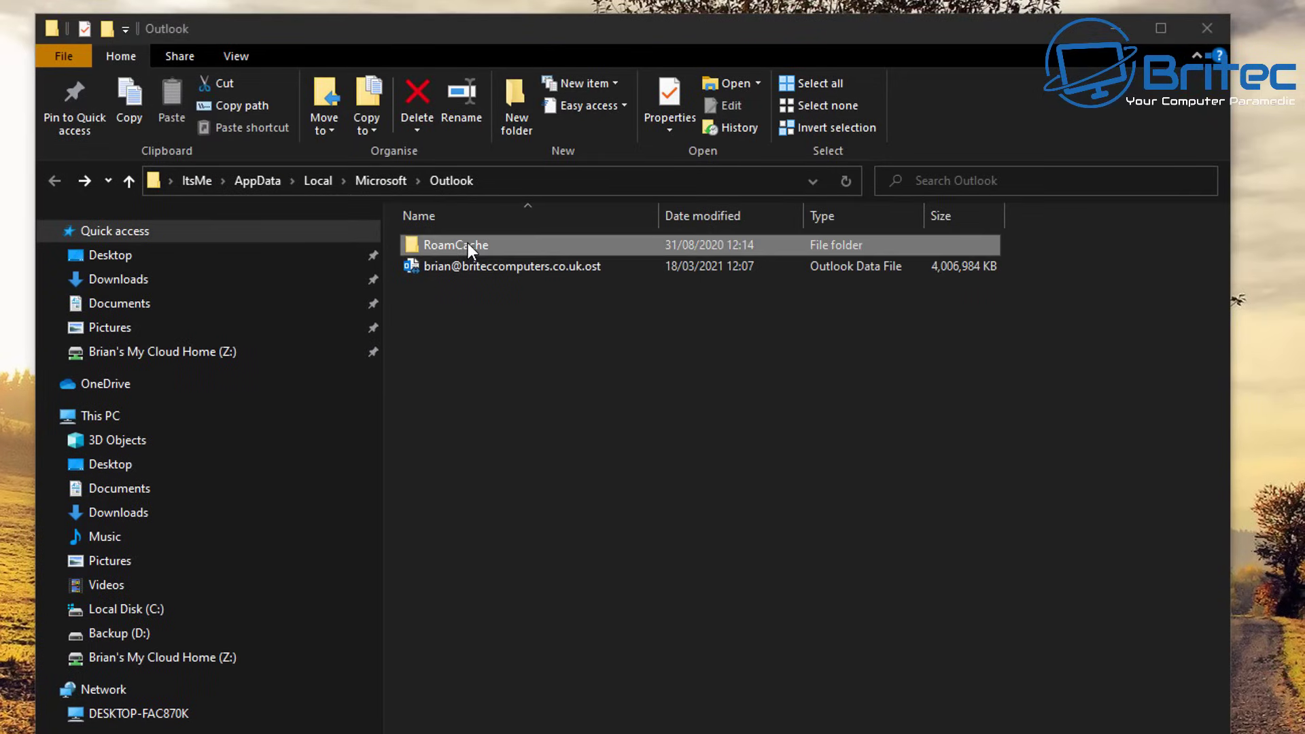
pyautogui.doubleClick(467, 245)
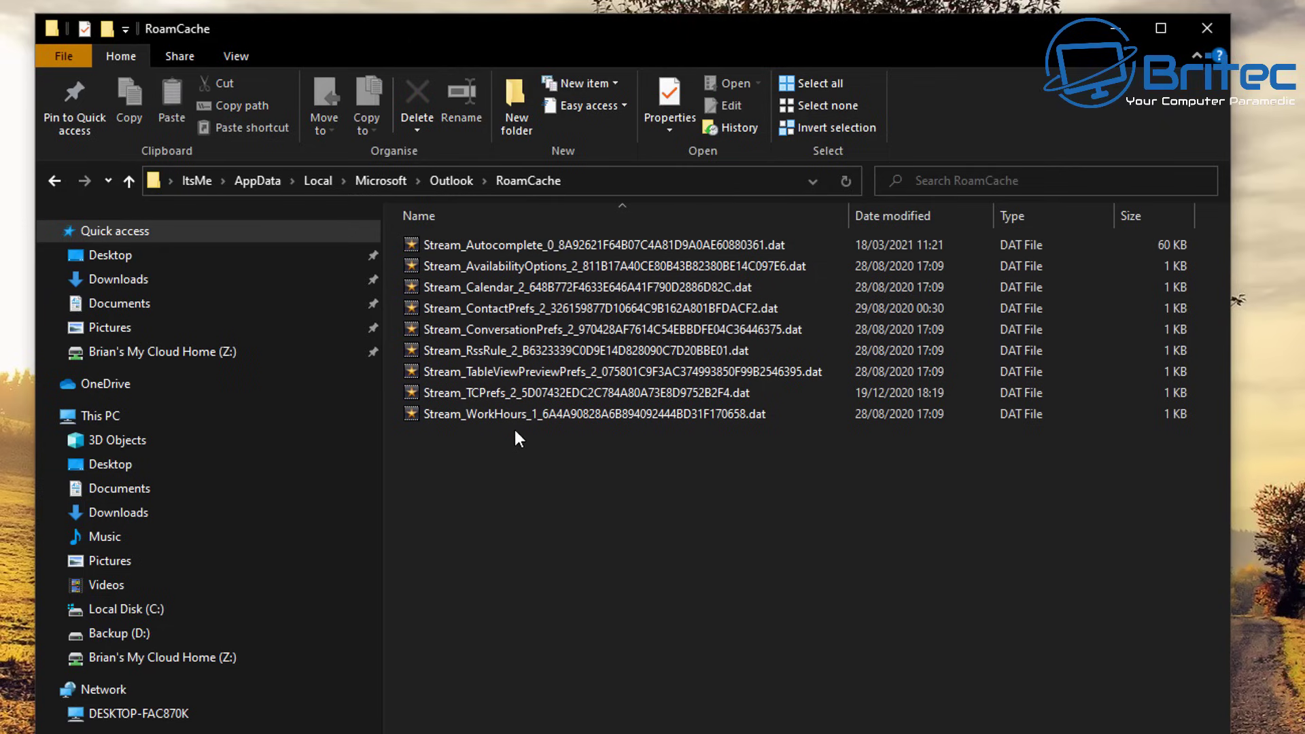
pyautogui.moveTo(745, 469); pyautogui.dragTo(524, 230)
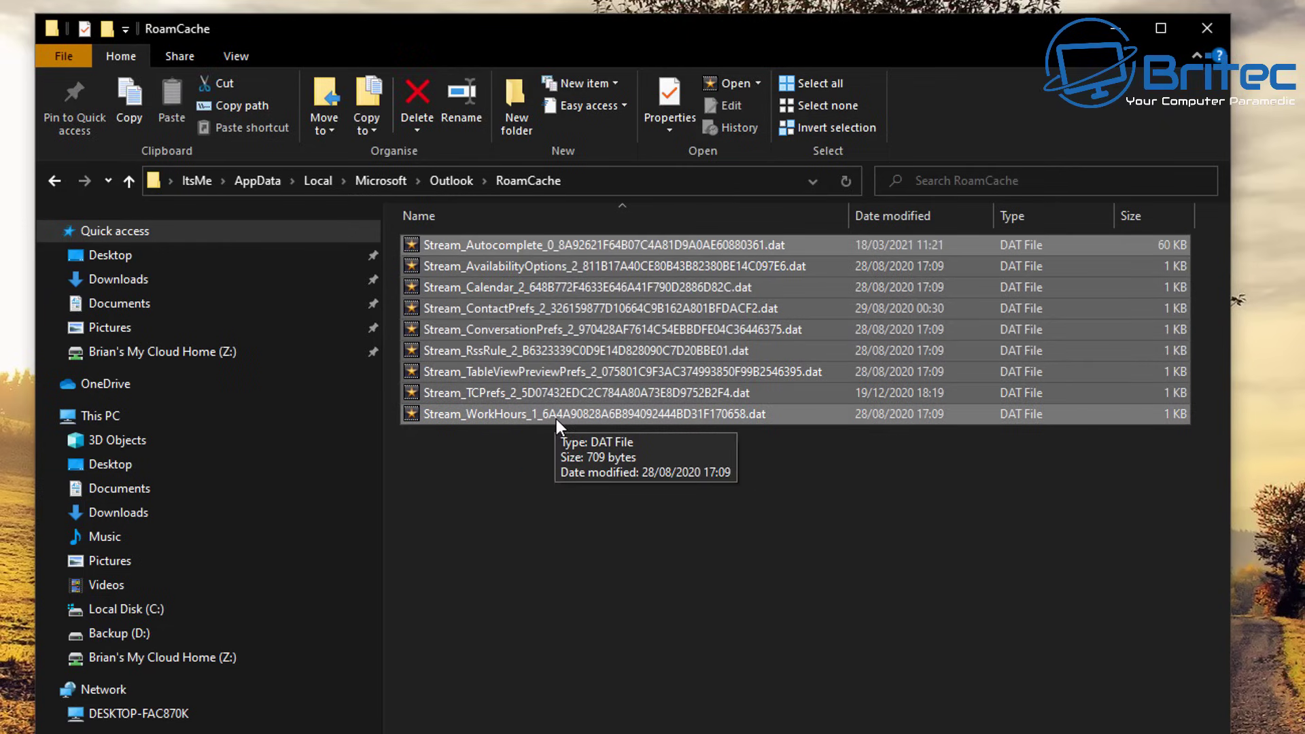
pyautogui.press('Delete')
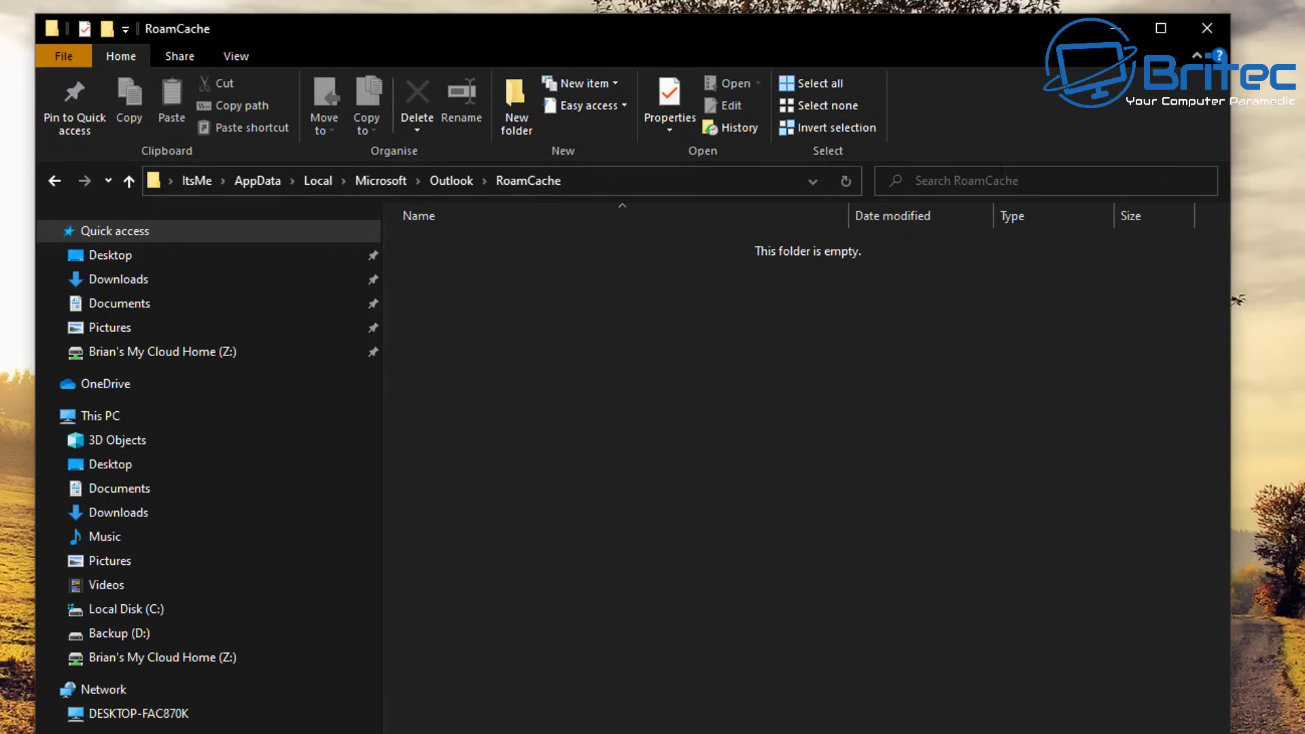
pyautogui.click(1208, 29)
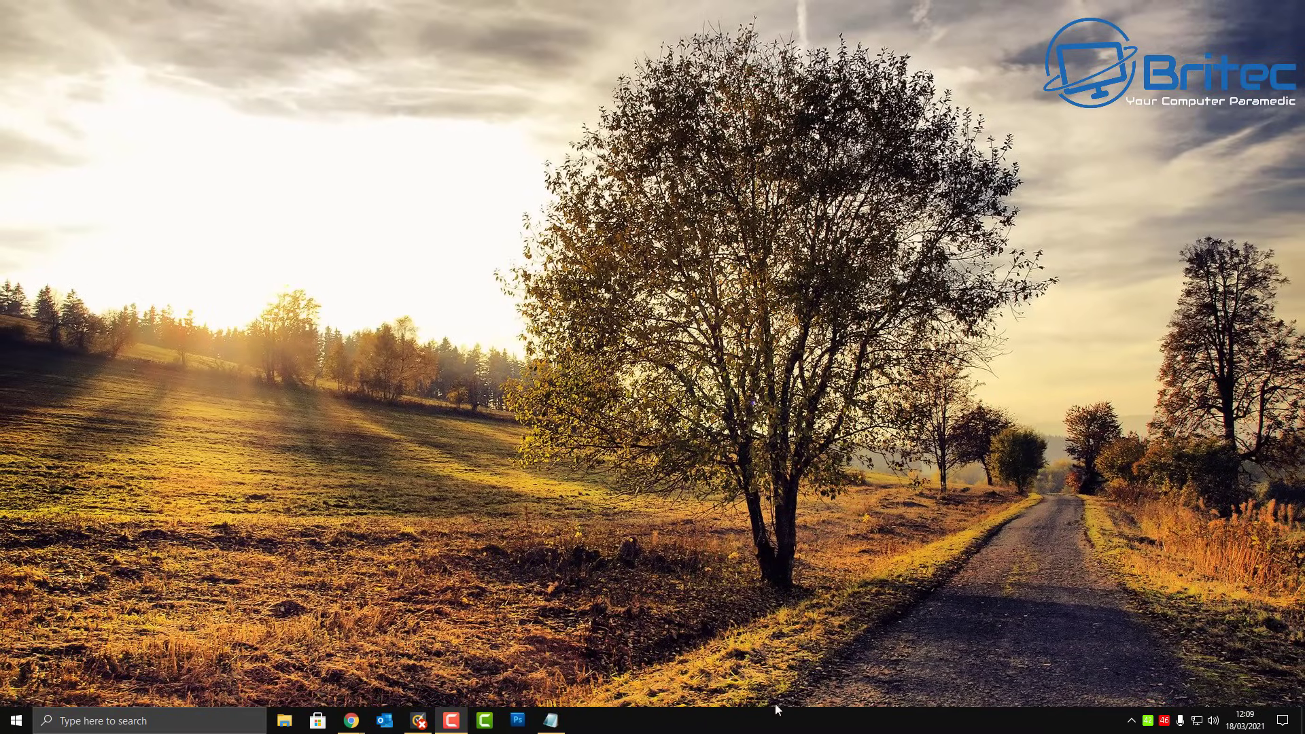
# Start Outlook, minimize it, and check the files in the RoamCache folder under %localappdata%\Microsoft\Outlook.
pyautogui.click(385, 720)
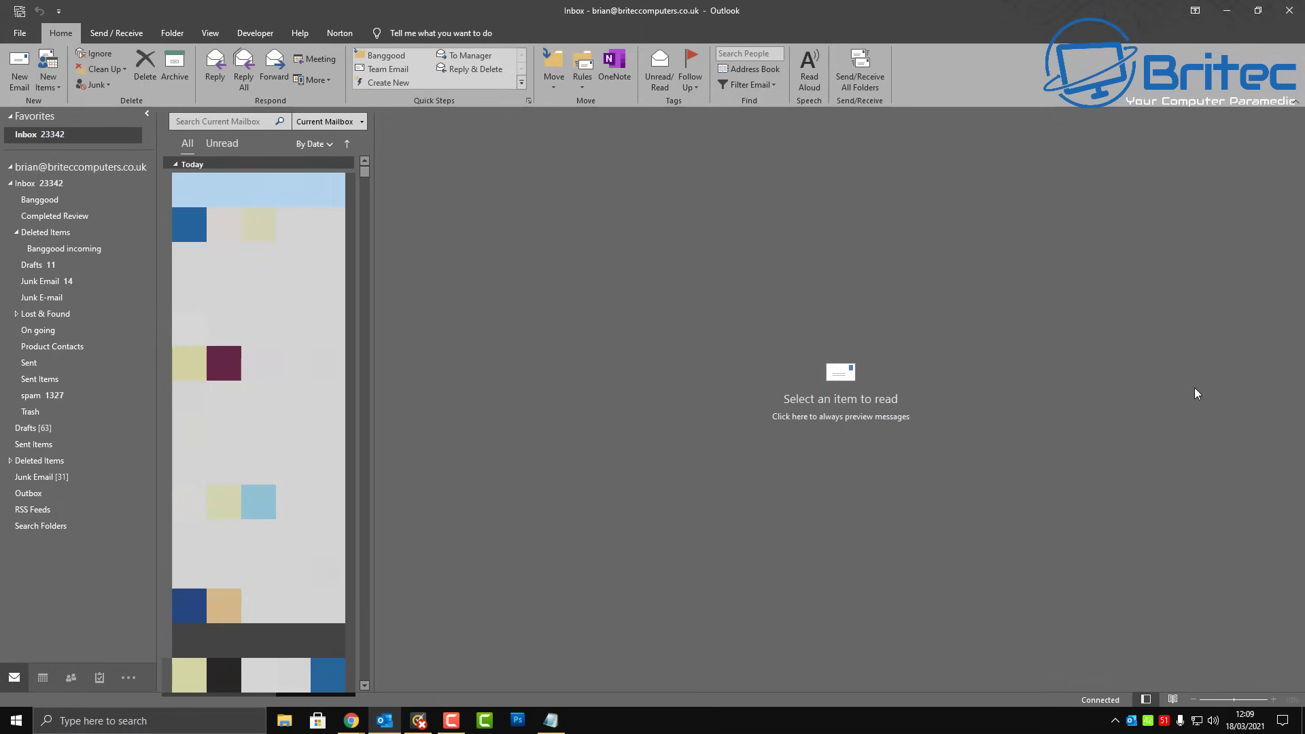
pyautogui.click(1226, 10)
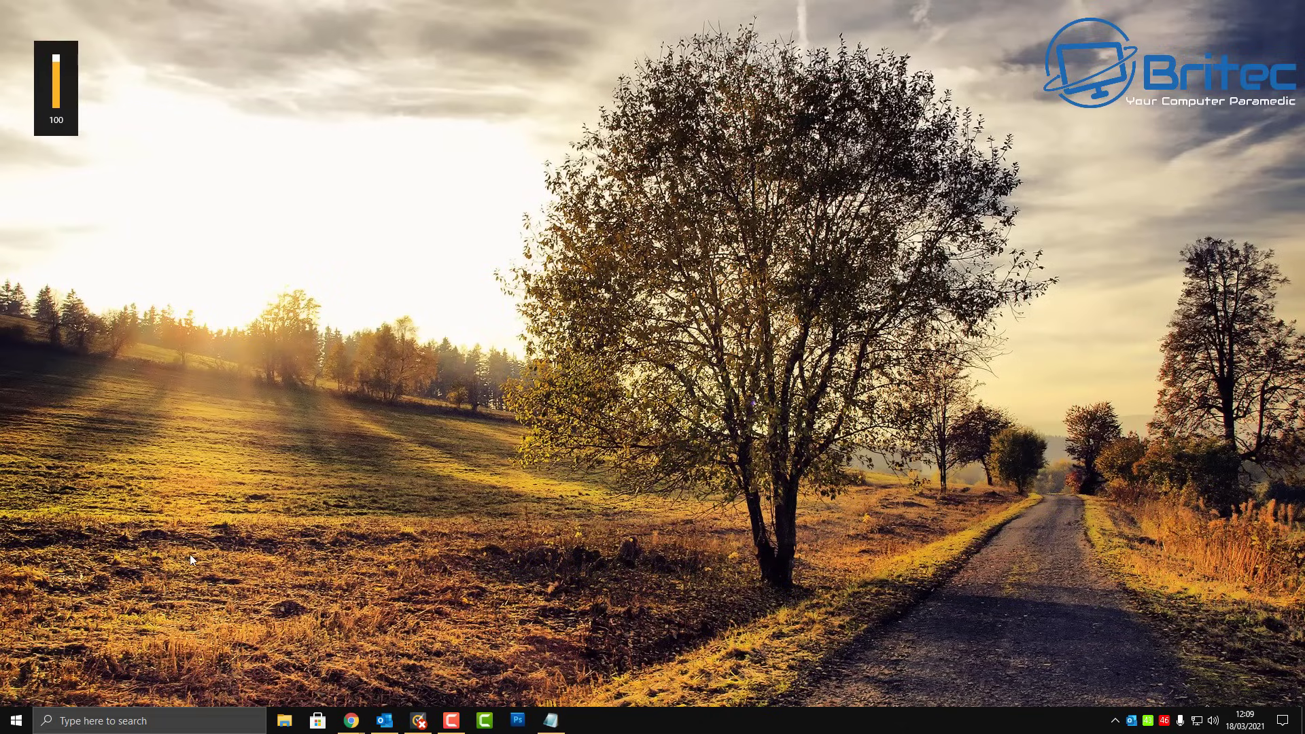
pyautogui.rightClick(16, 720)
pyautogui.click(42, 662)
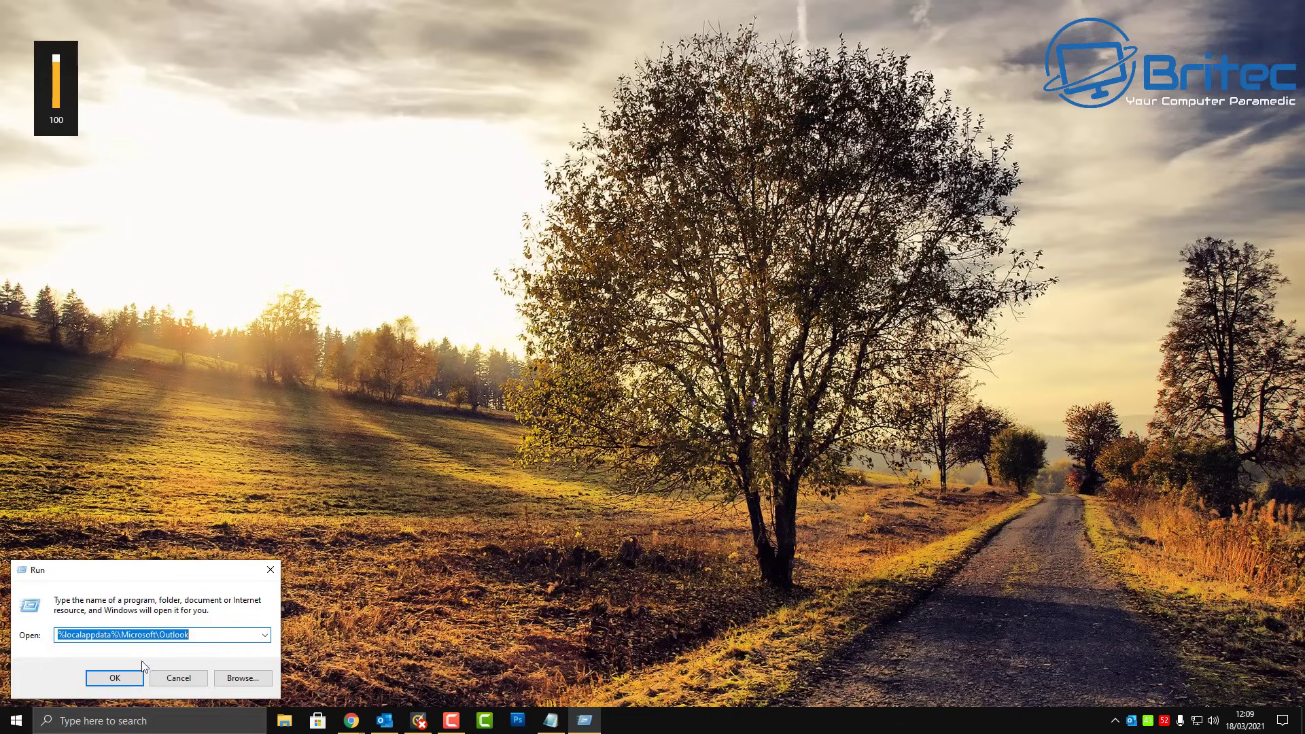
pyautogui.click(136, 677)
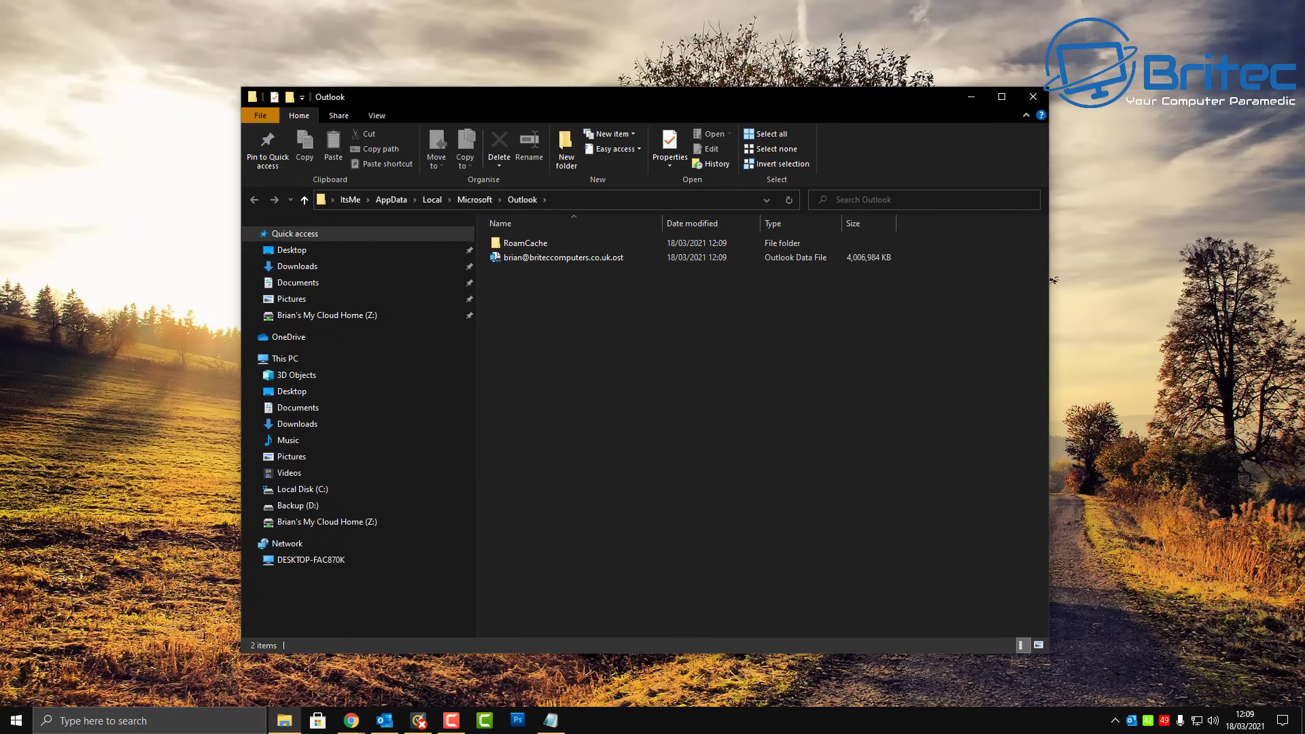
pyautogui.doubleClick(560, 246)
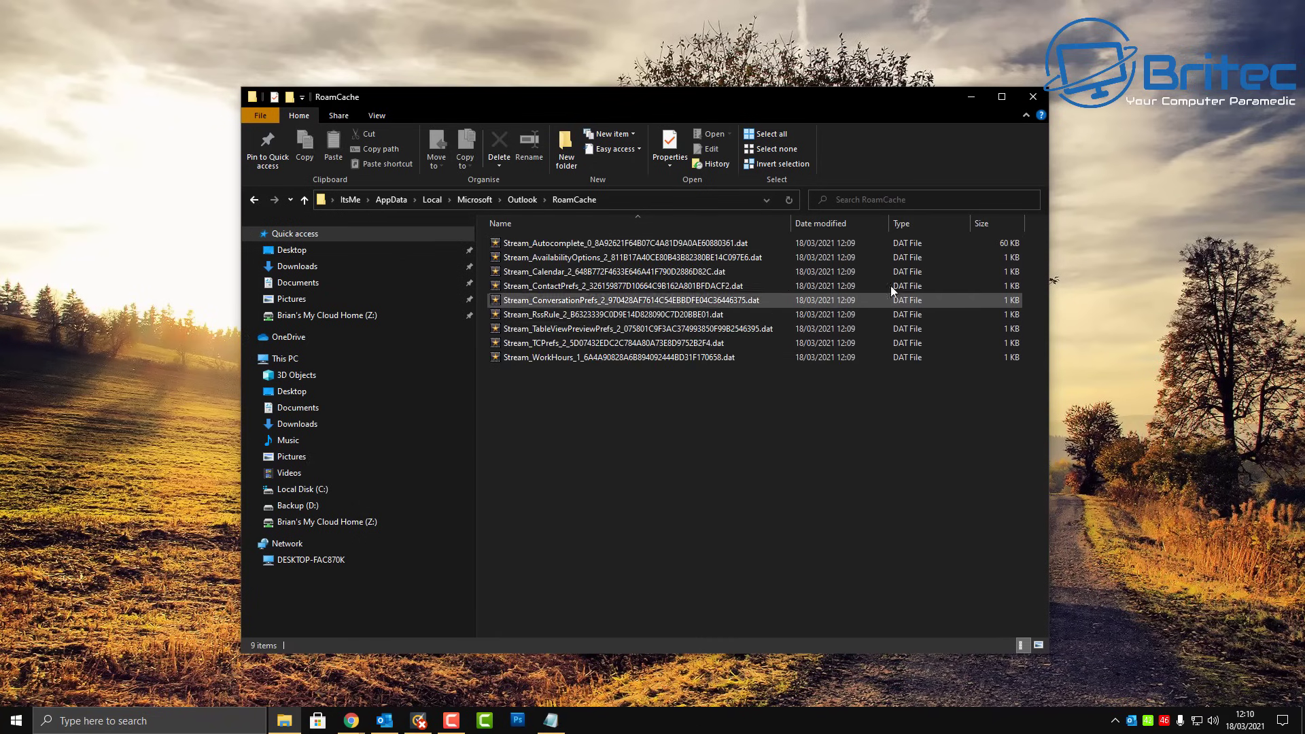
pyautogui.click(1033, 96)
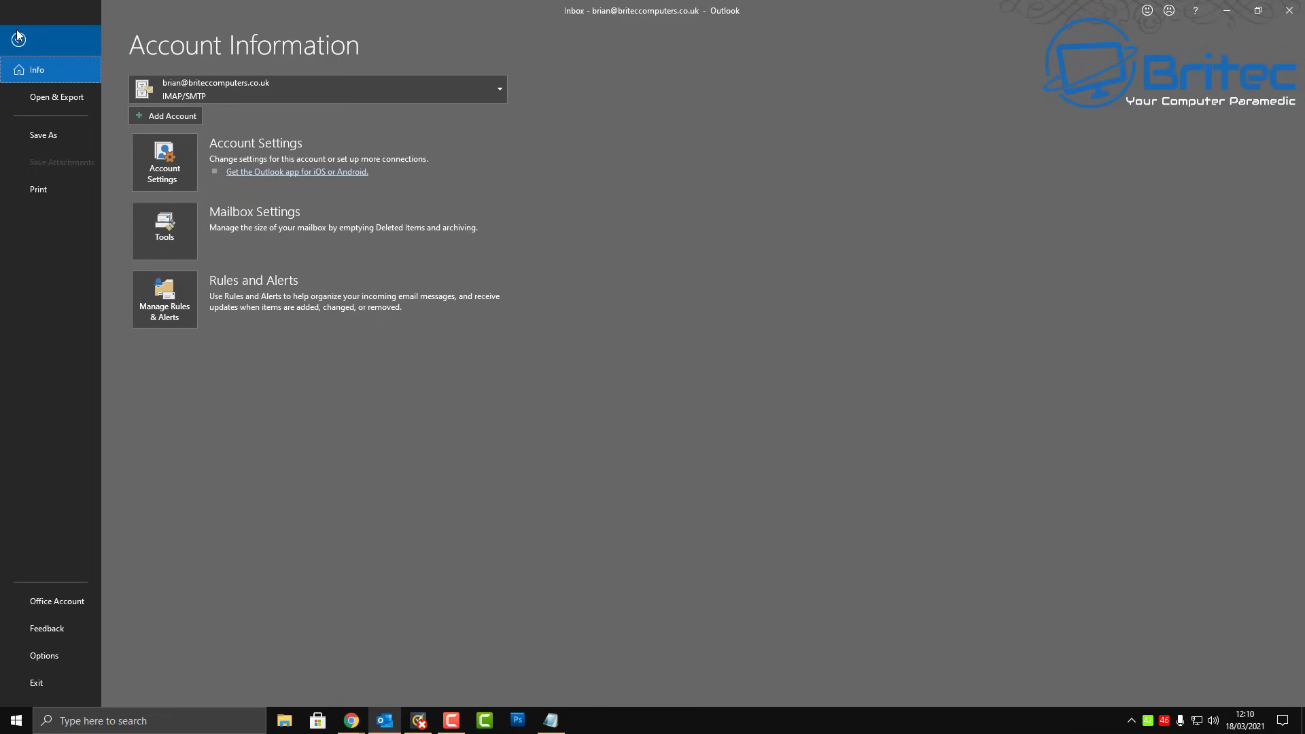
# Open the list of mail profiles through Manage Profiles in the account settings.
pyautogui.click(175, 171)
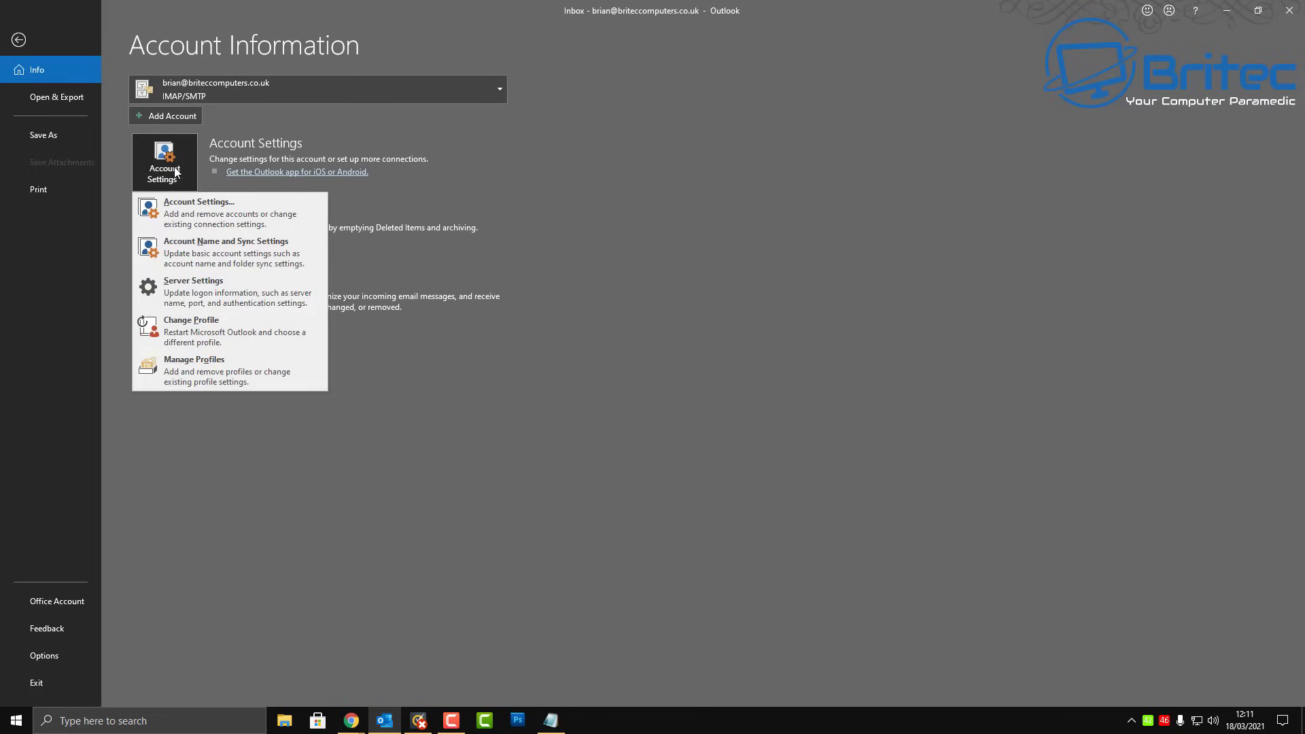
pyautogui.click(211, 368)
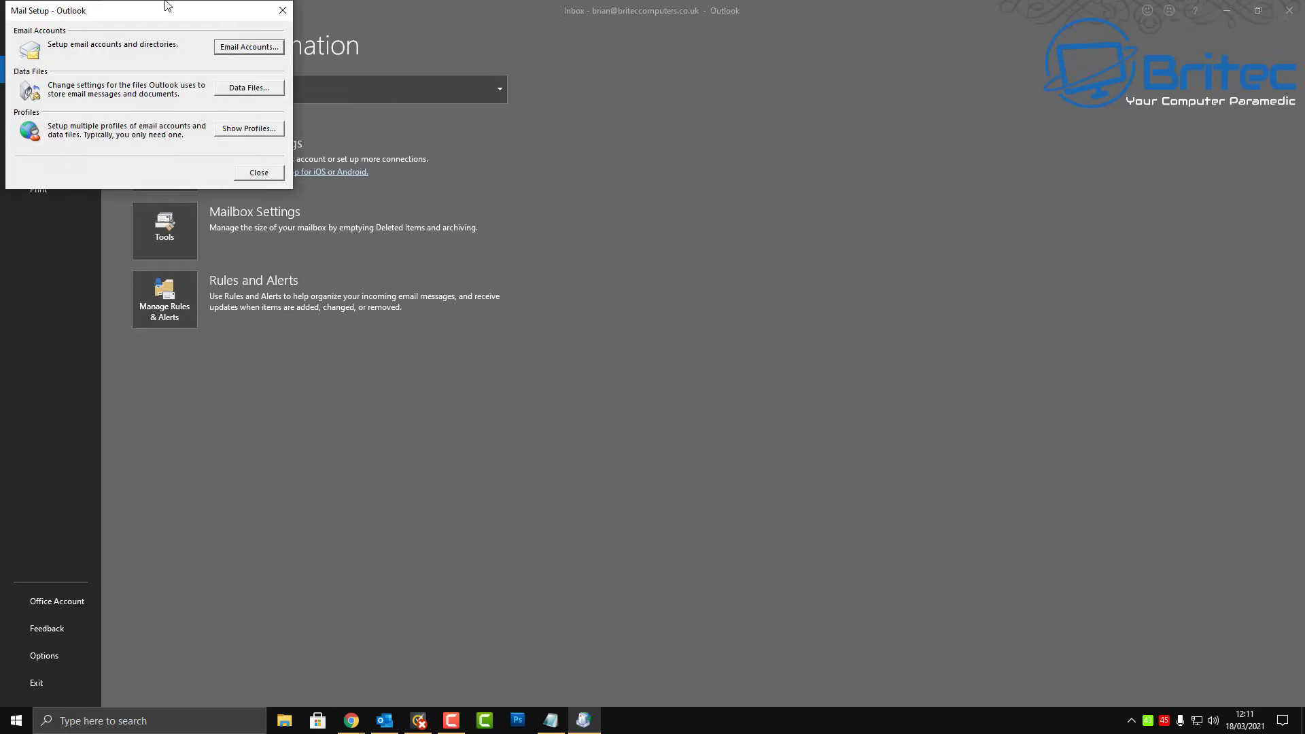
pyautogui.moveTo(166, 5); pyautogui.dragTo(304, 142)
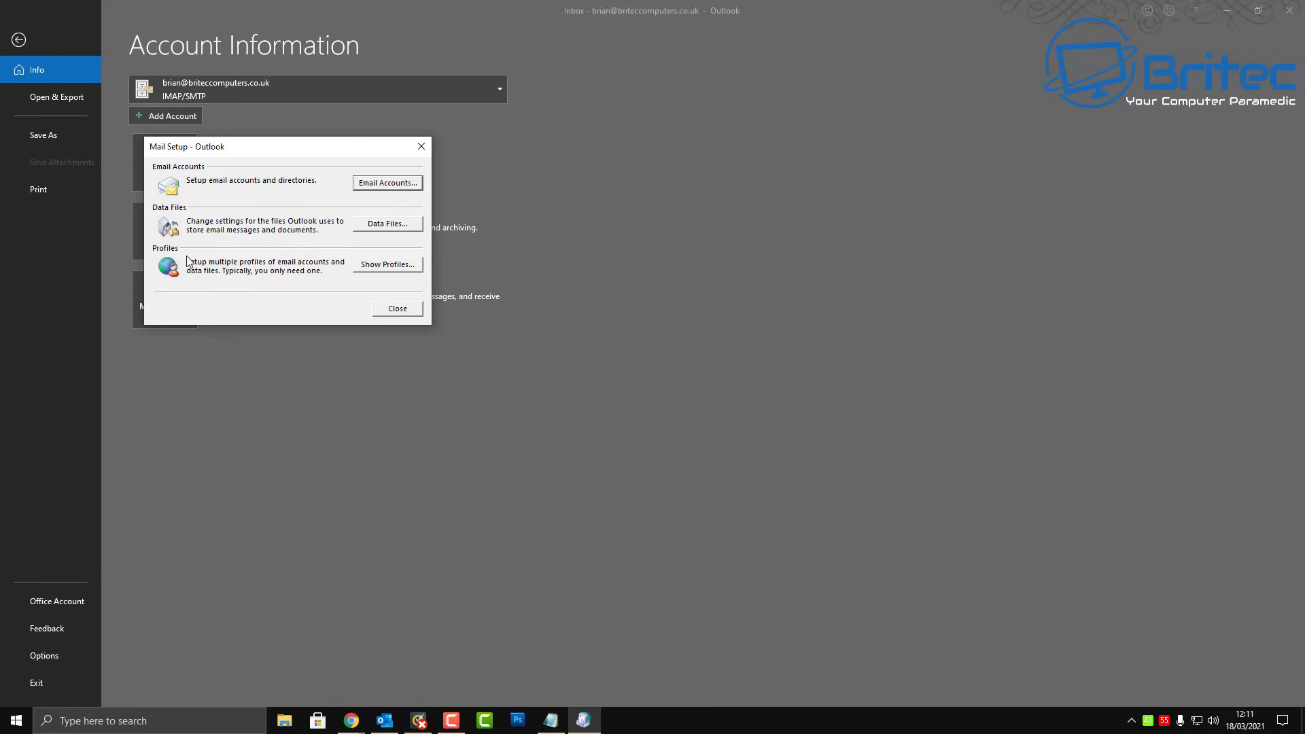
pyautogui.click(388, 264)
pyautogui.moveTo(83, 18); pyautogui.dragTo(216, 153)
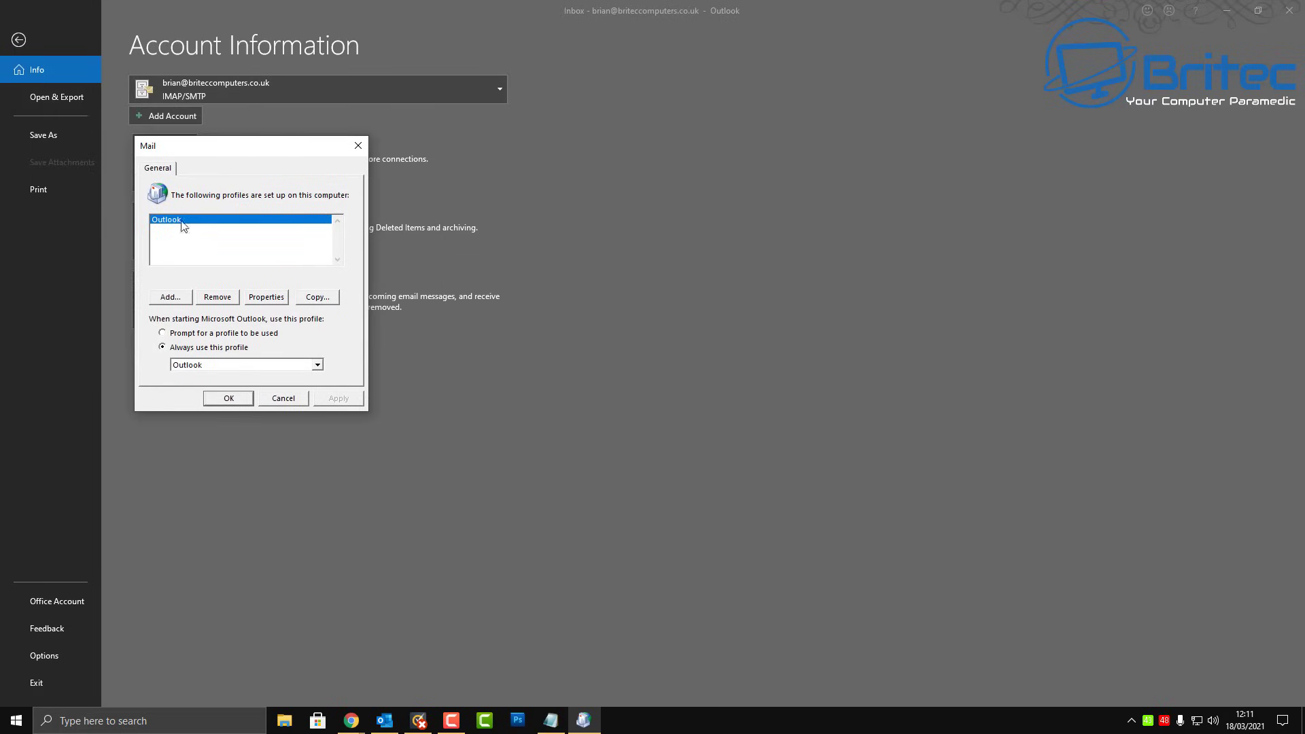
# Add a new mail profile named "test" and bring up its email account setup.
pyautogui.click(171, 298)
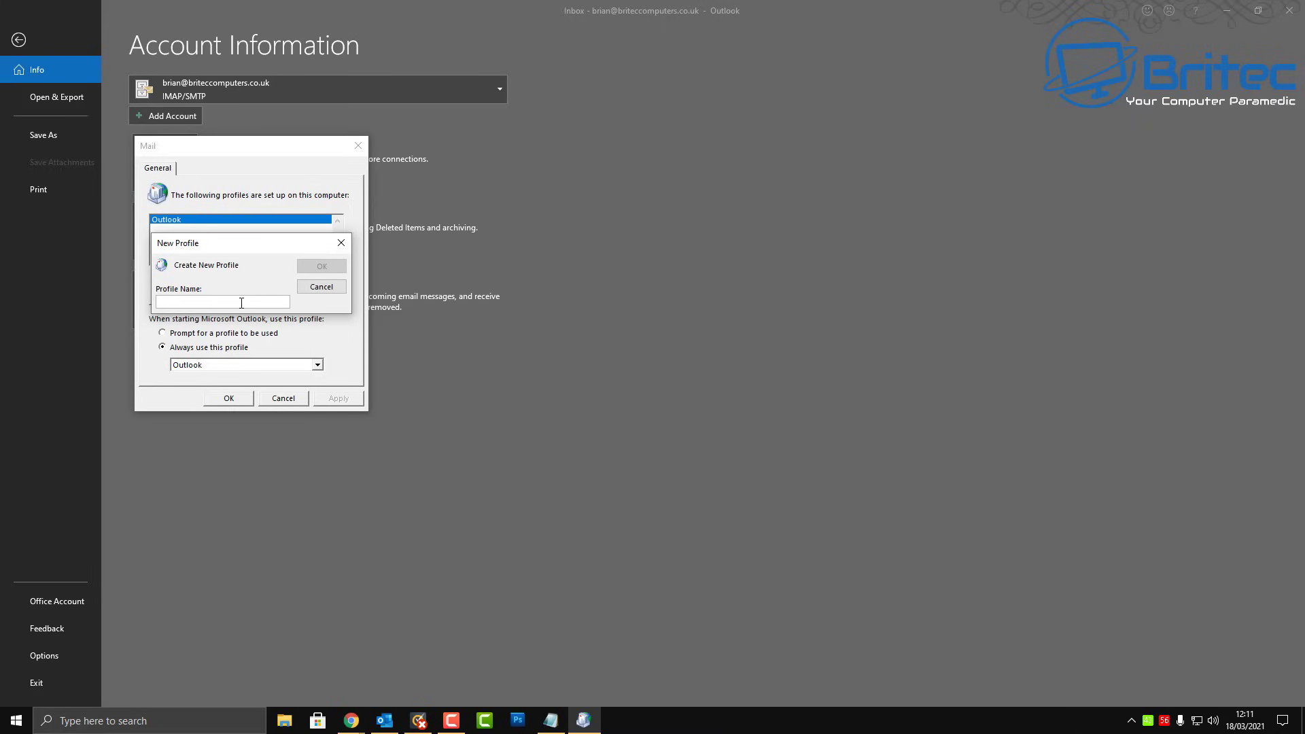
pyautogui.write('test')
pyautogui.click(317, 267)
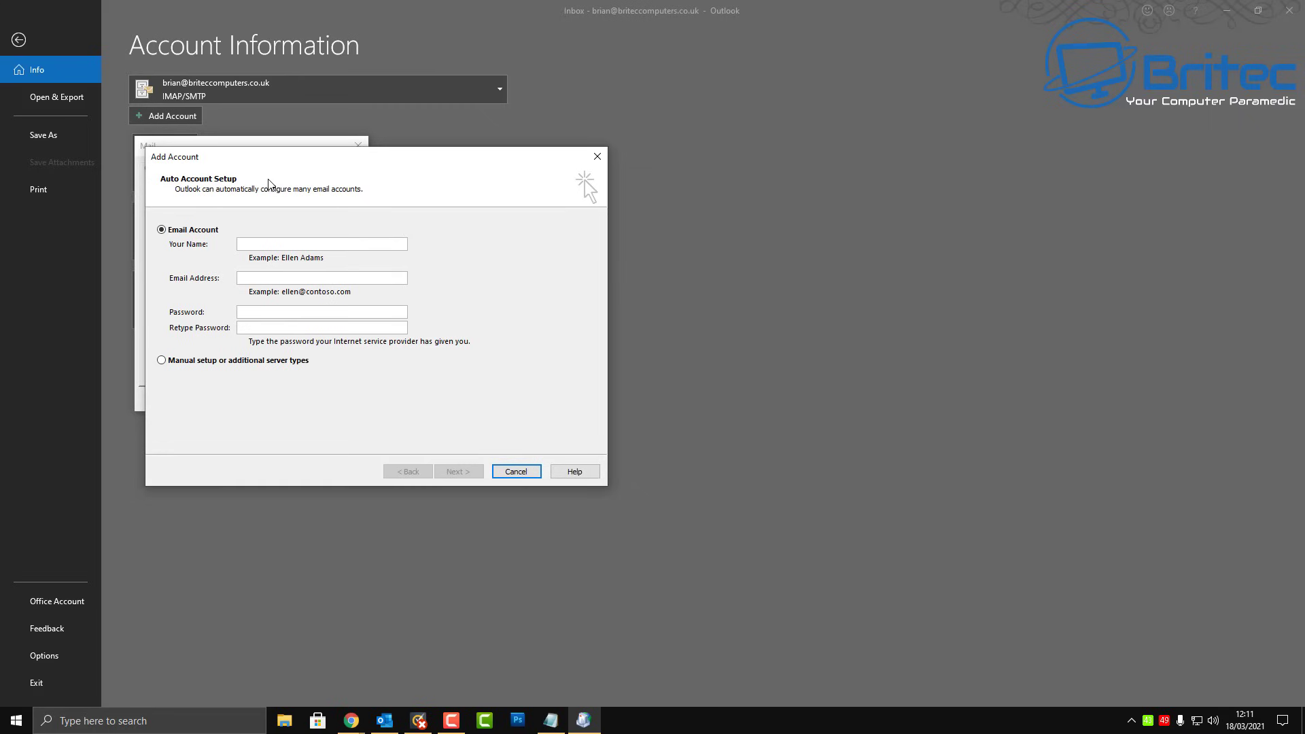
pyautogui.moveTo(276, 162); pyautogui.dragTo(257, 147)
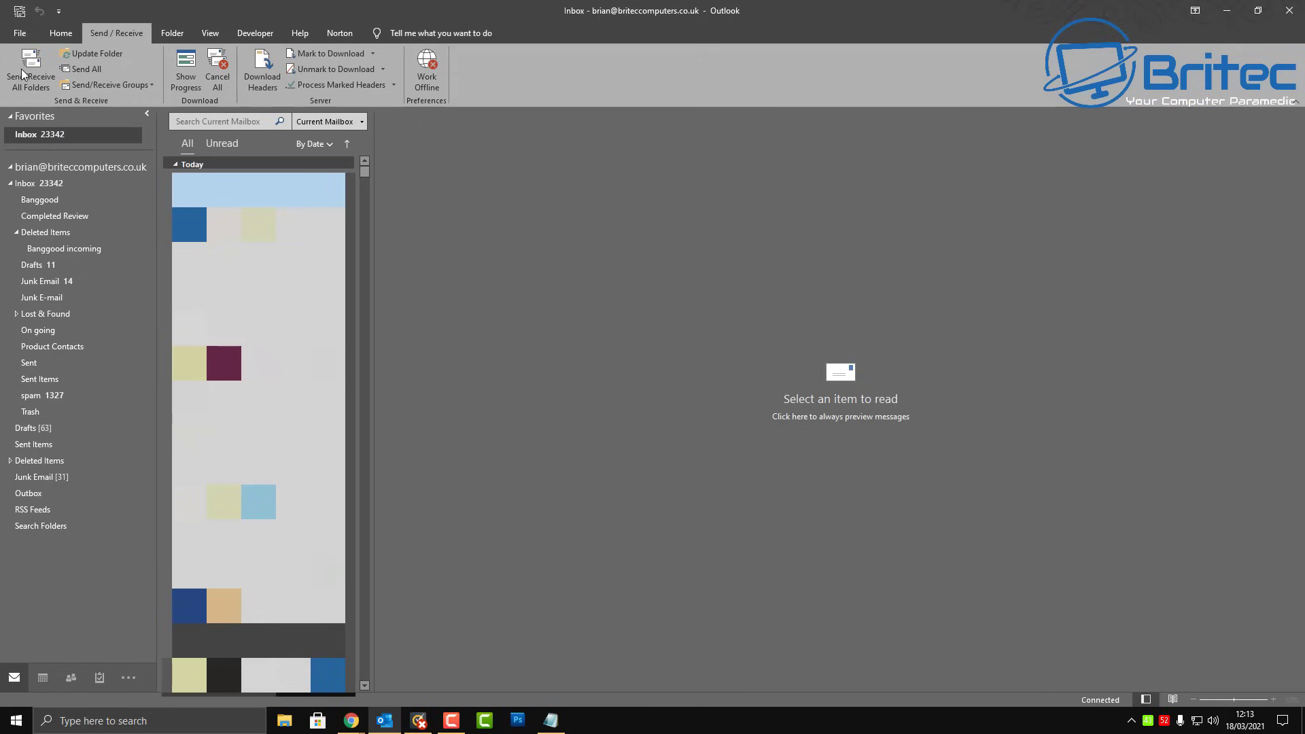
# Run Send/Receive for all folders and dismiss the progress dialog.
pyautogui.click(23, 74)
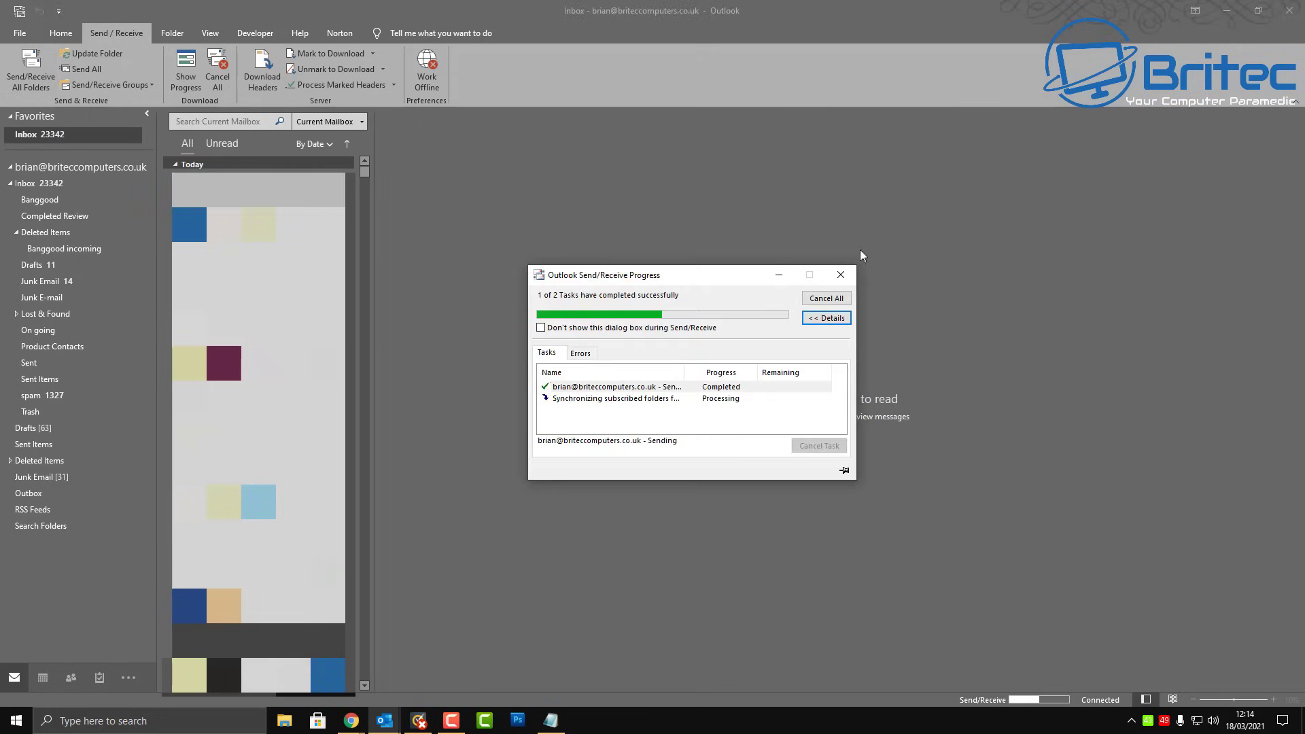
pyautogui.click(841, 275)
# Review the Mail page of Outlook Options, including the message arrival, save messages and send messages settings.
pyautogui.click(21, 34)
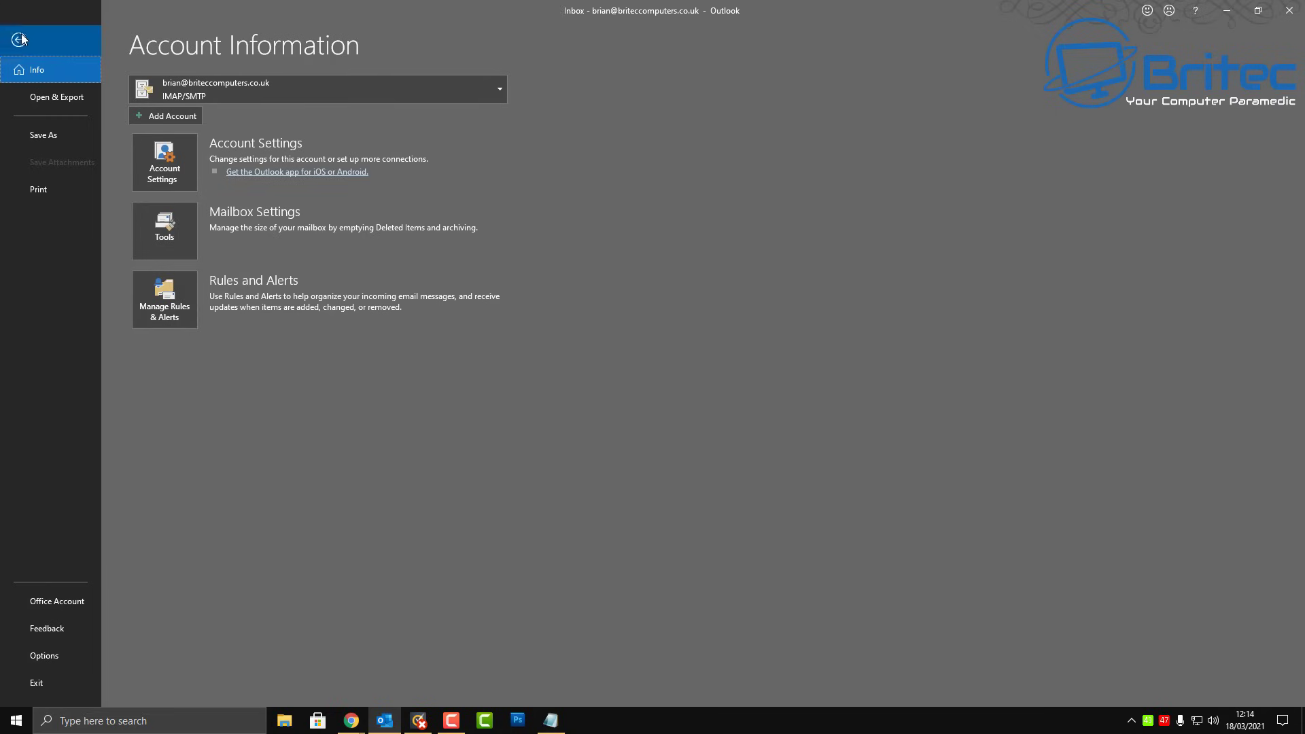
pyautogui.click(59, 663)
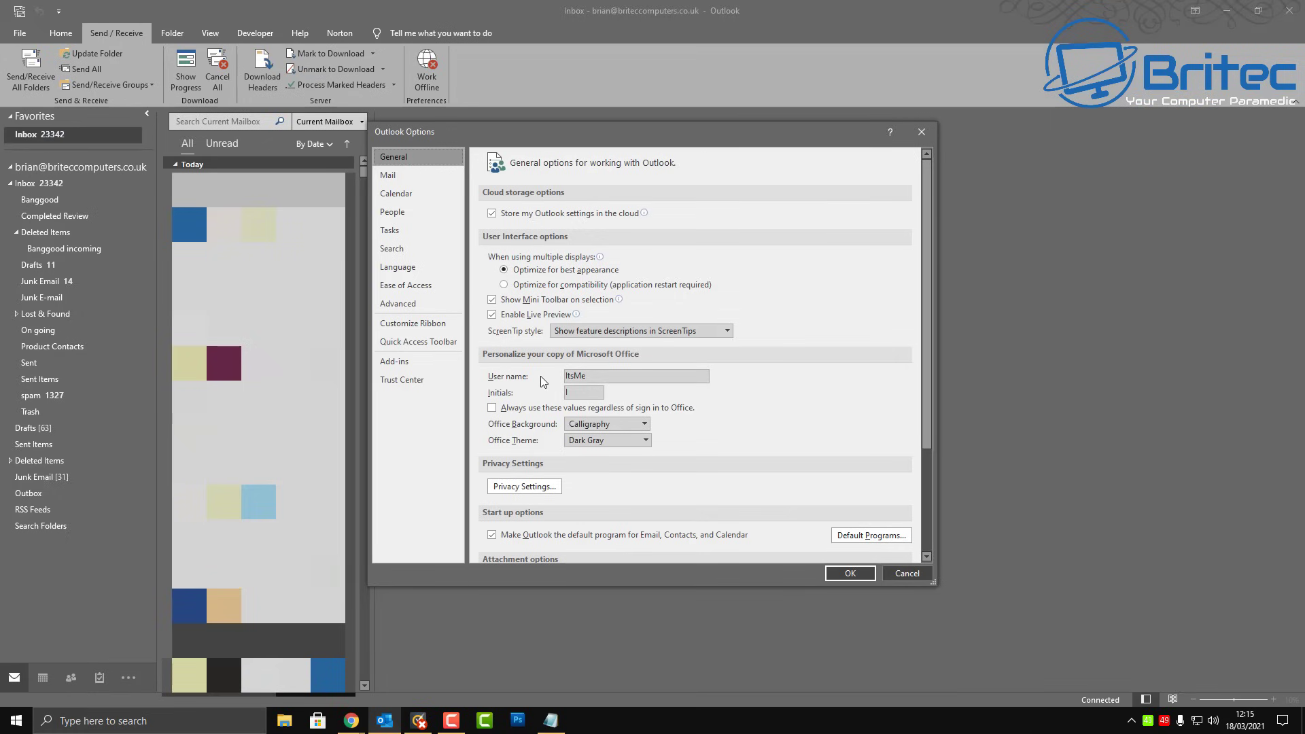
pyautogui.click(395, 175)
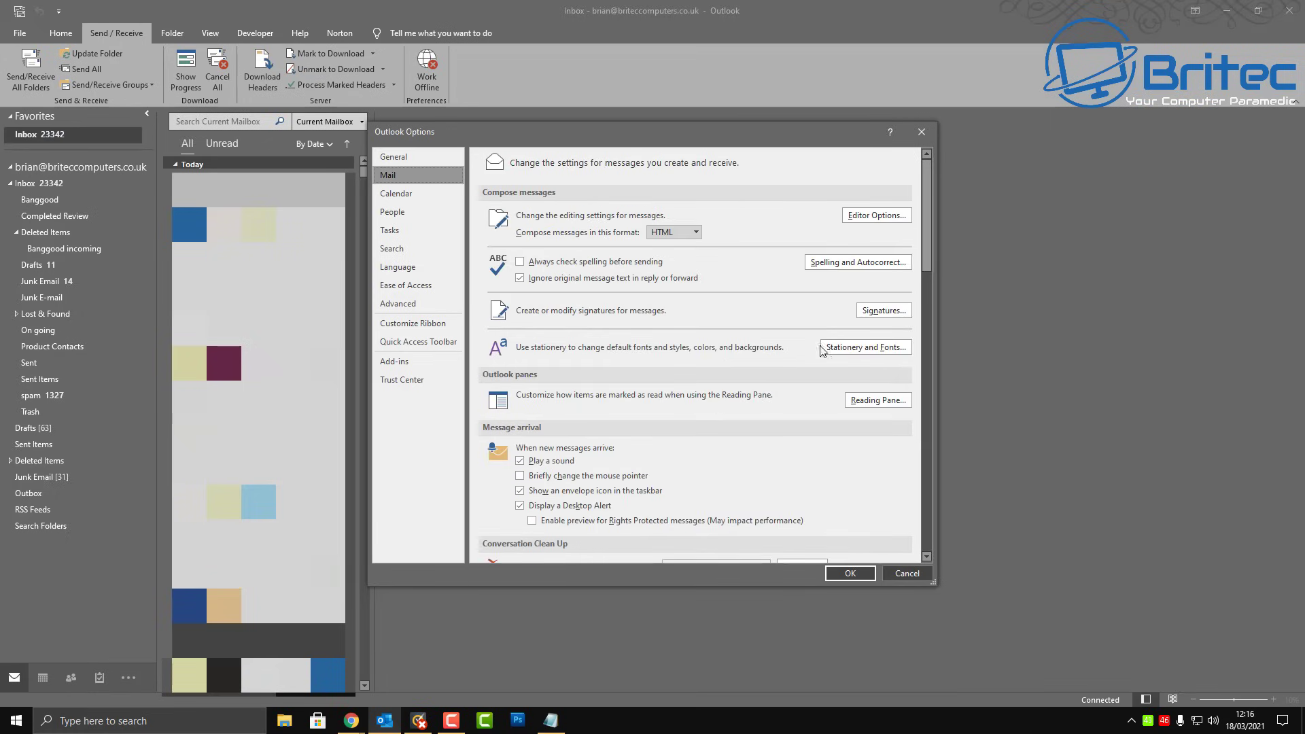
pyautogui.moveTo(926, 236); pyautogui.dragTo(939, 308)
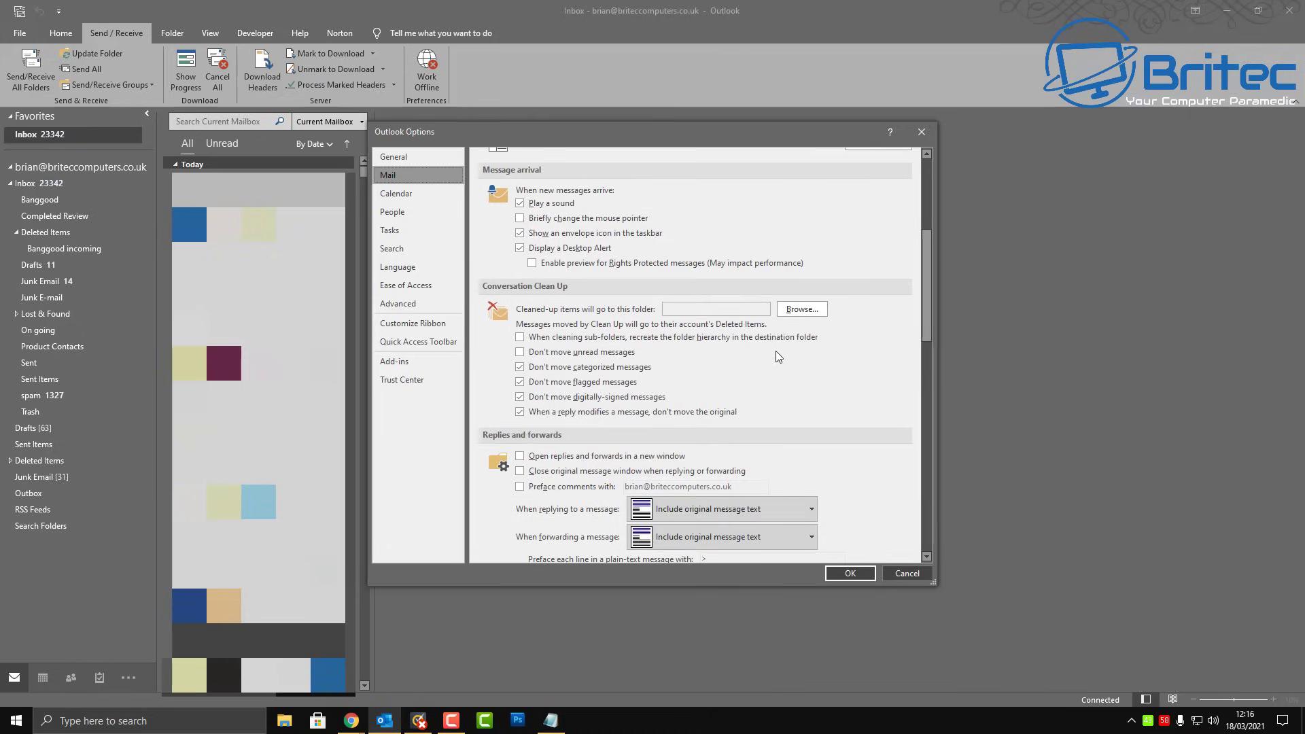
pyautogui.scroll(-2, 777, 355)
pyautogui.scroll(-1, 777, 357)
pyautogui.scroll(-1, 777, 357)
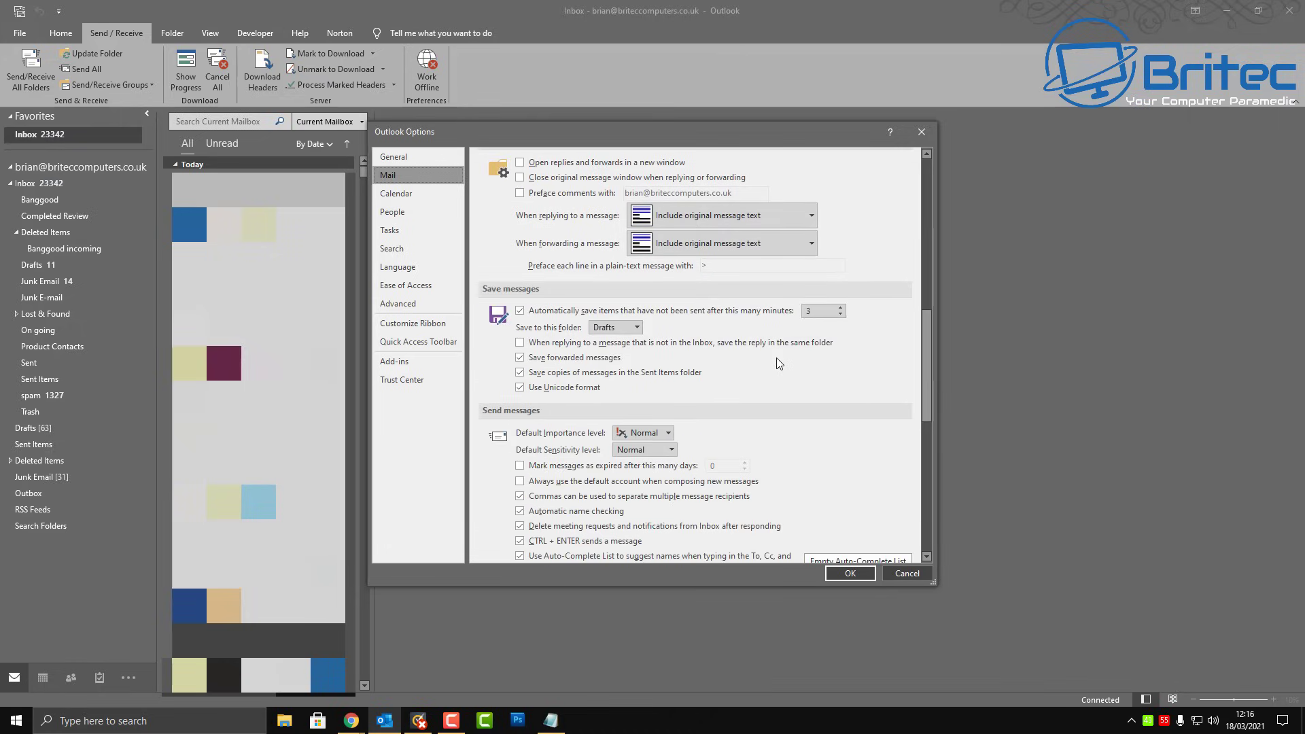
pyautogui.scroll(-1, 779, 364)
pyautogui.scroll(-1, 711, 363)
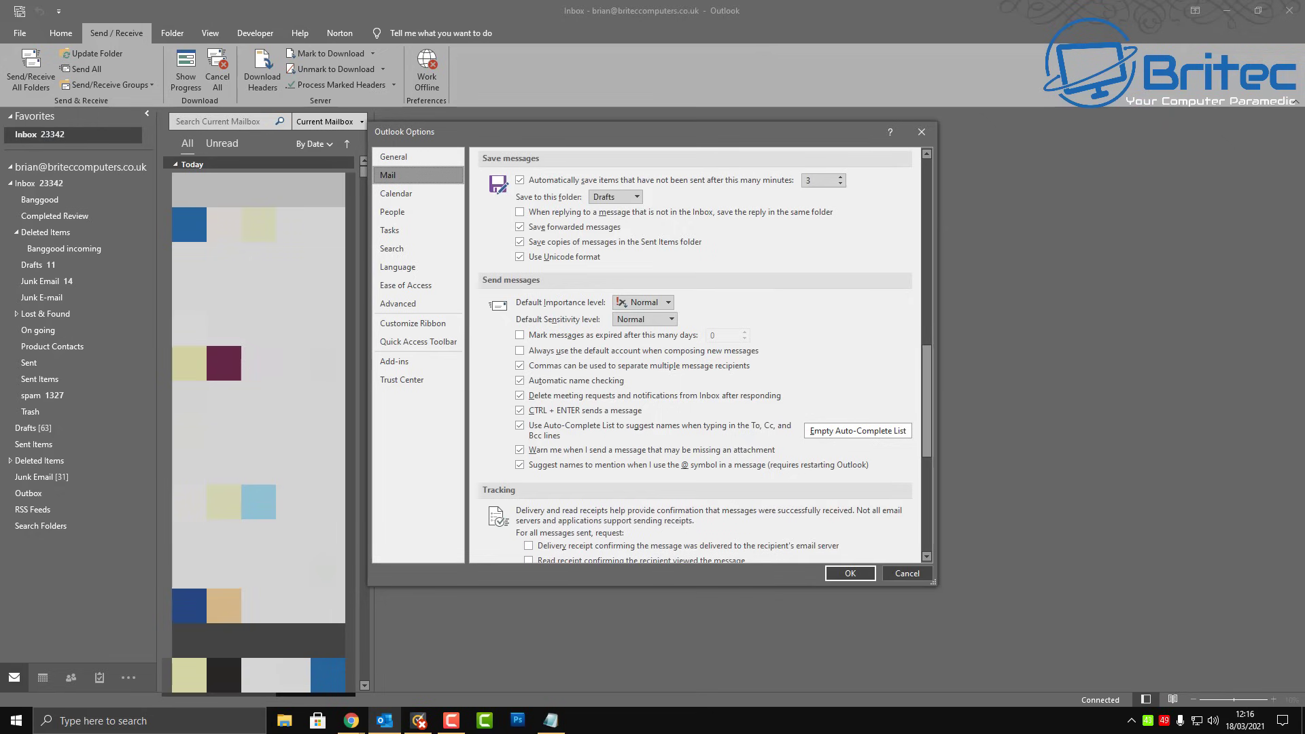
# Check the Send/Receive Groups settings in Outlook's Advanced options, and close the options without changing them.
pyautogui.click(400, 304)
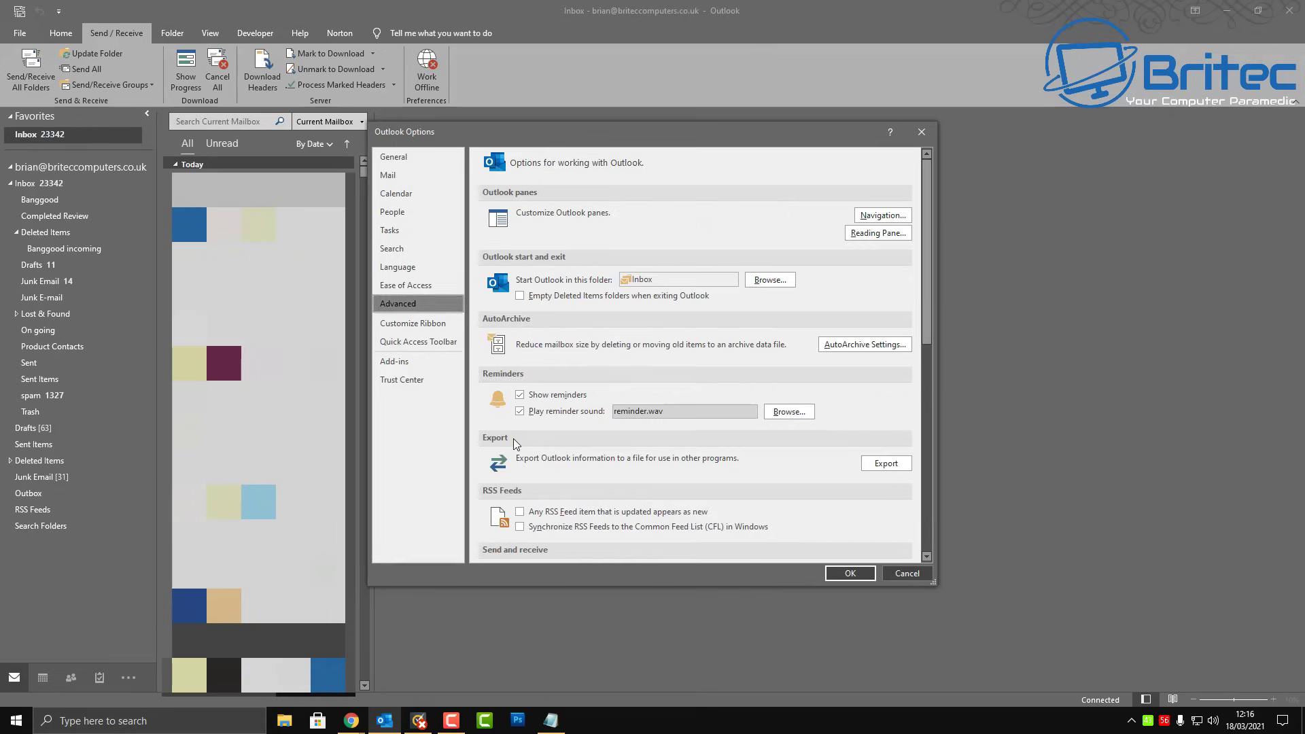
pyautogui.scroll(-4, 593, 450)
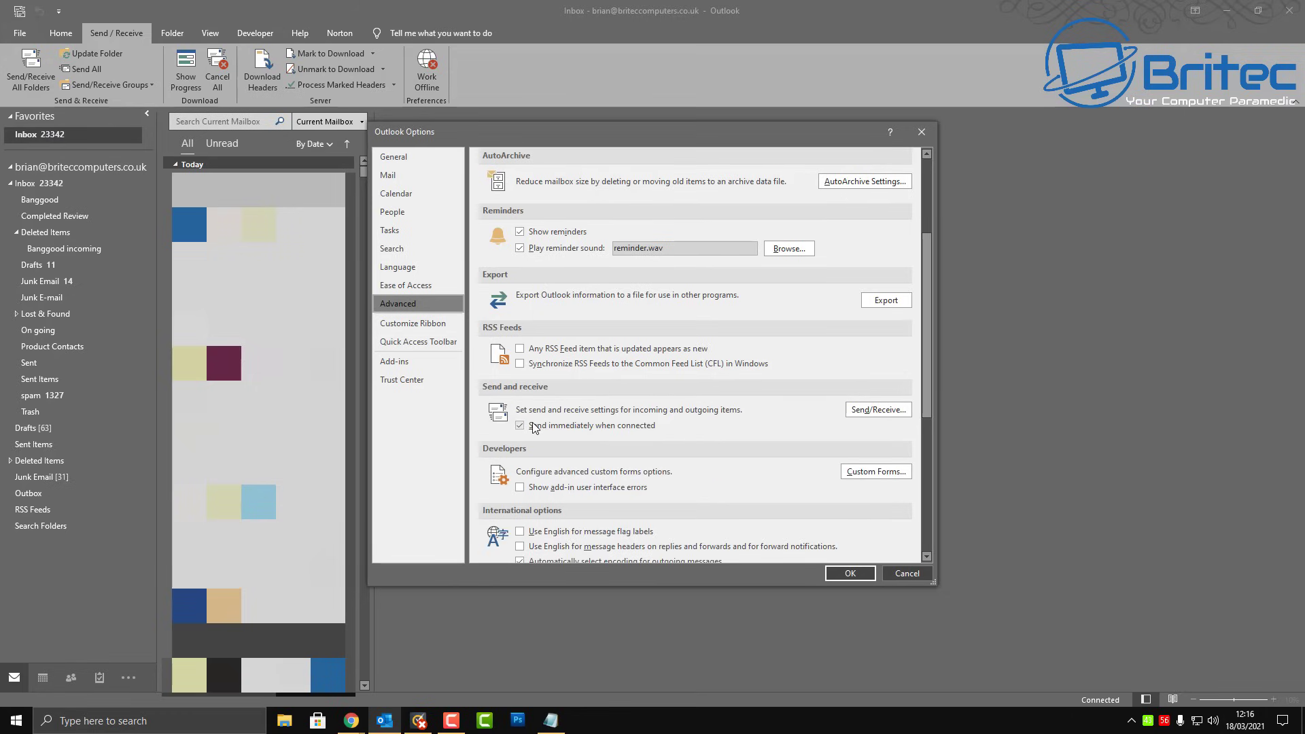
pyautogui.click(857, 412)
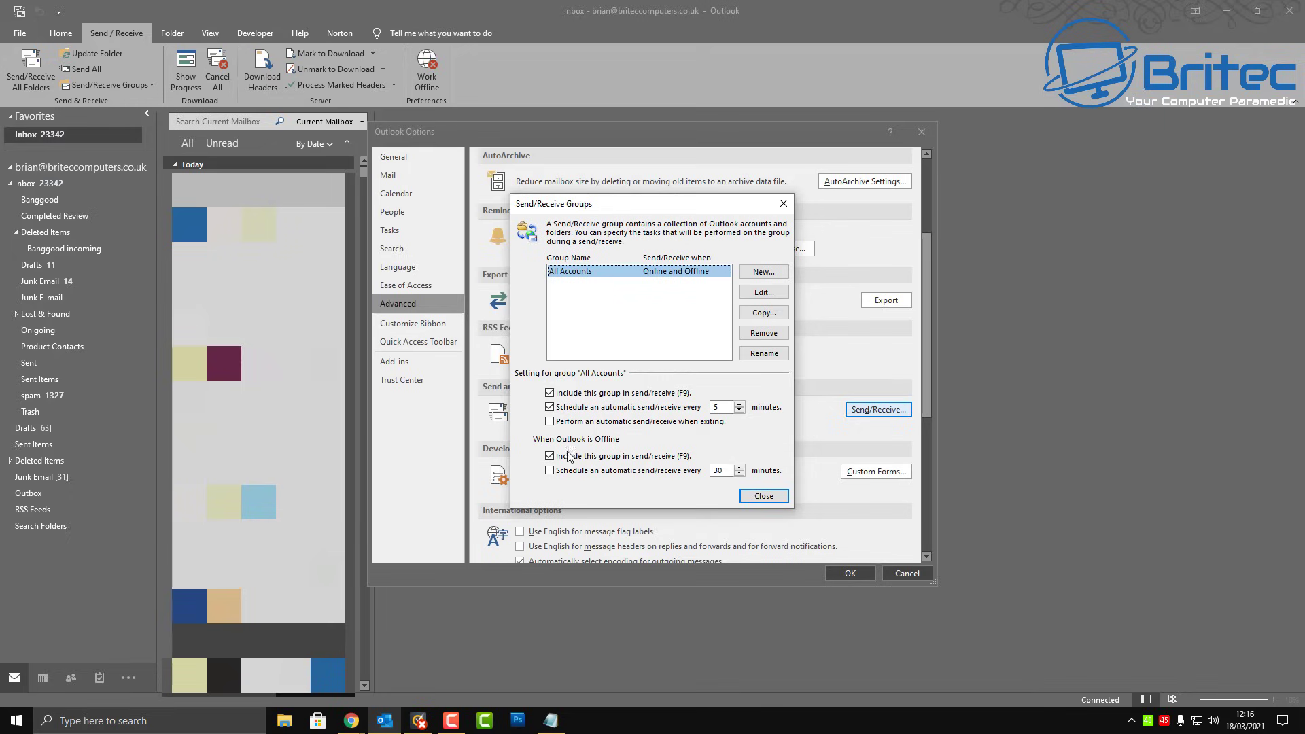
pyautogui.click(764, 496)
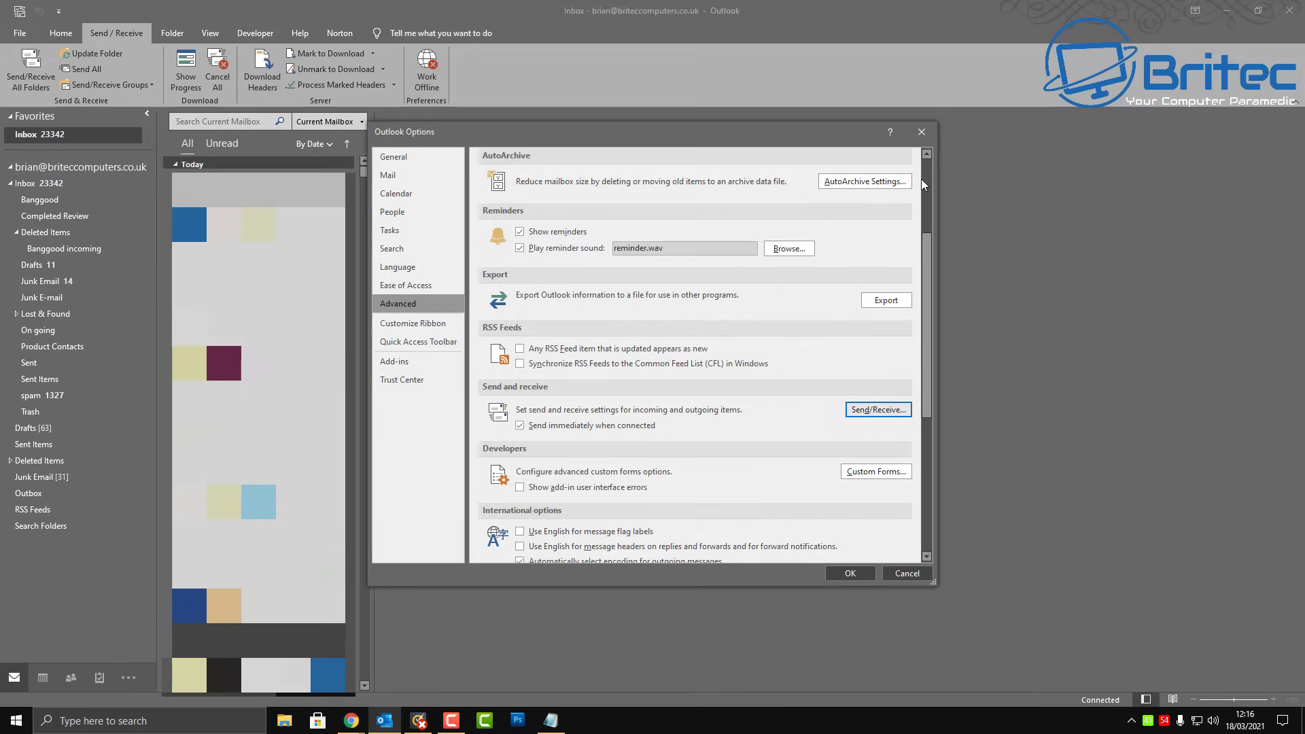
pyautogui.click(922, 133)
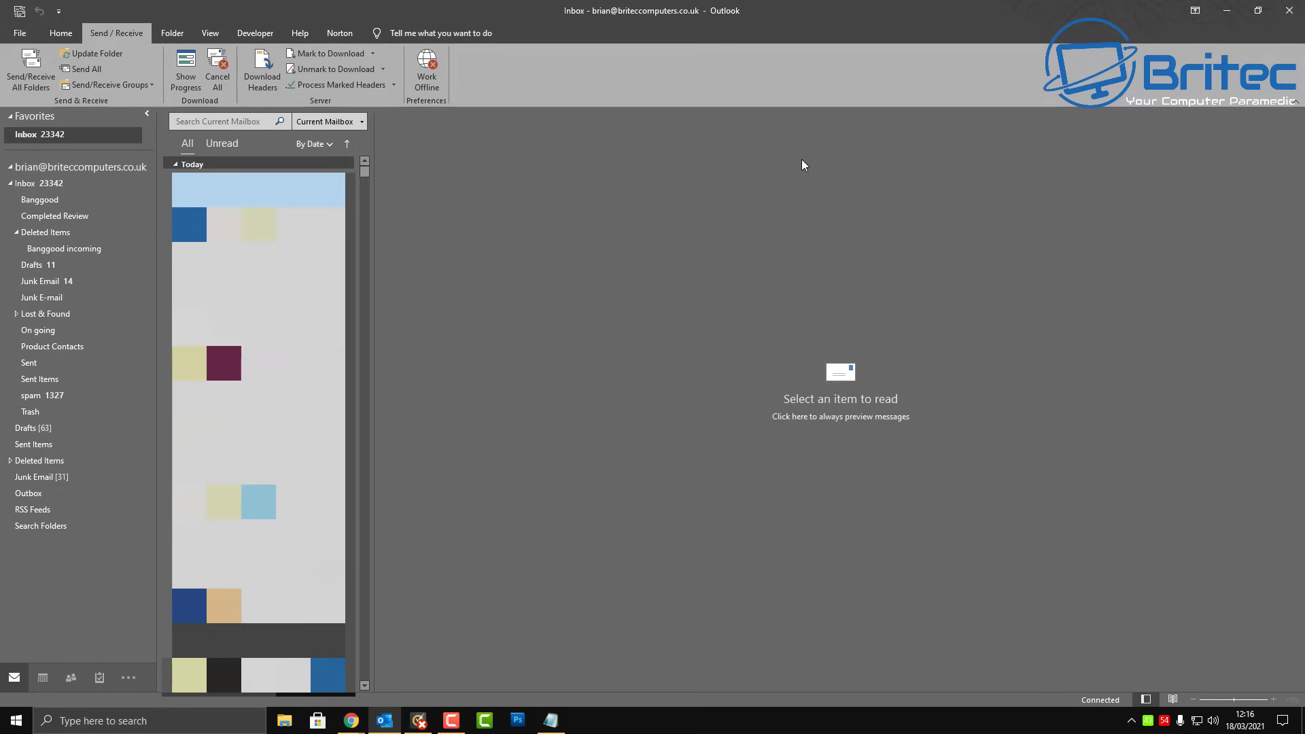
# View the available Send/Receive Groups commands and close Outlook.
pyautogui.click(153, 85)
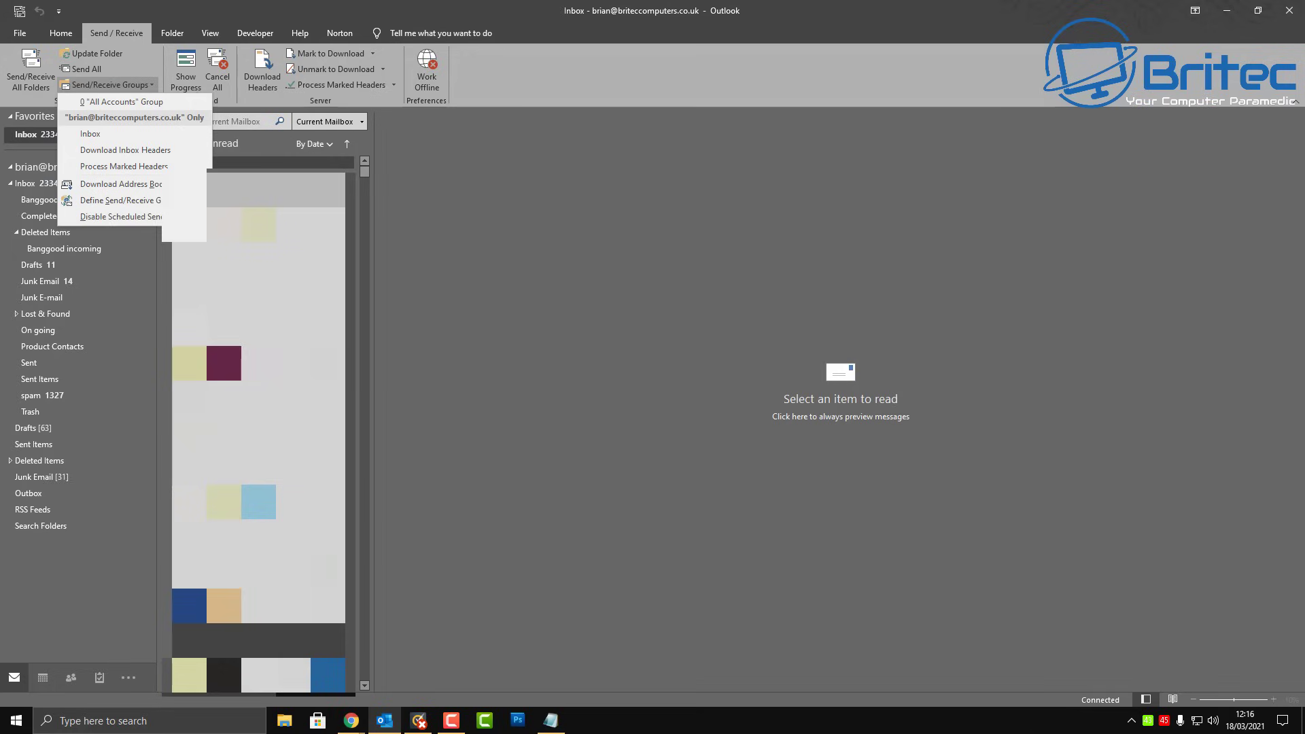
pyautogui.click(581, 267)
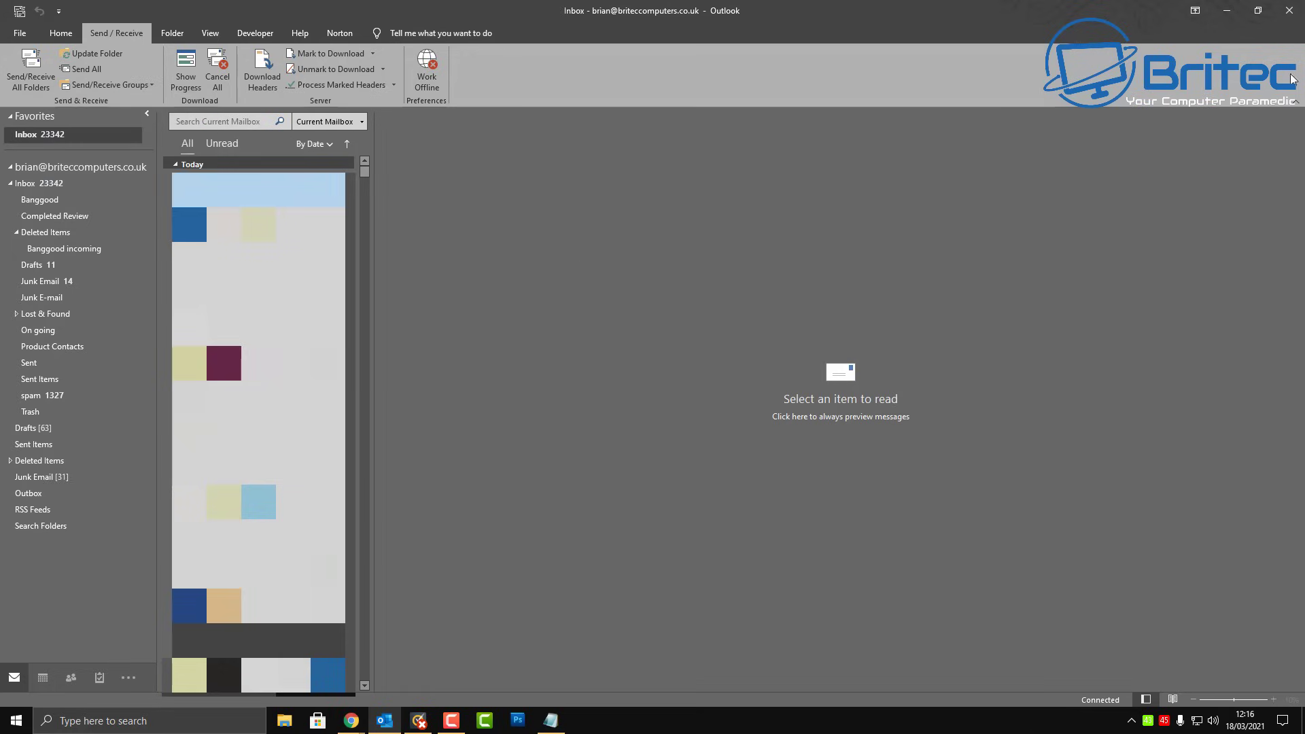
pyautogui.click(1287, 12)
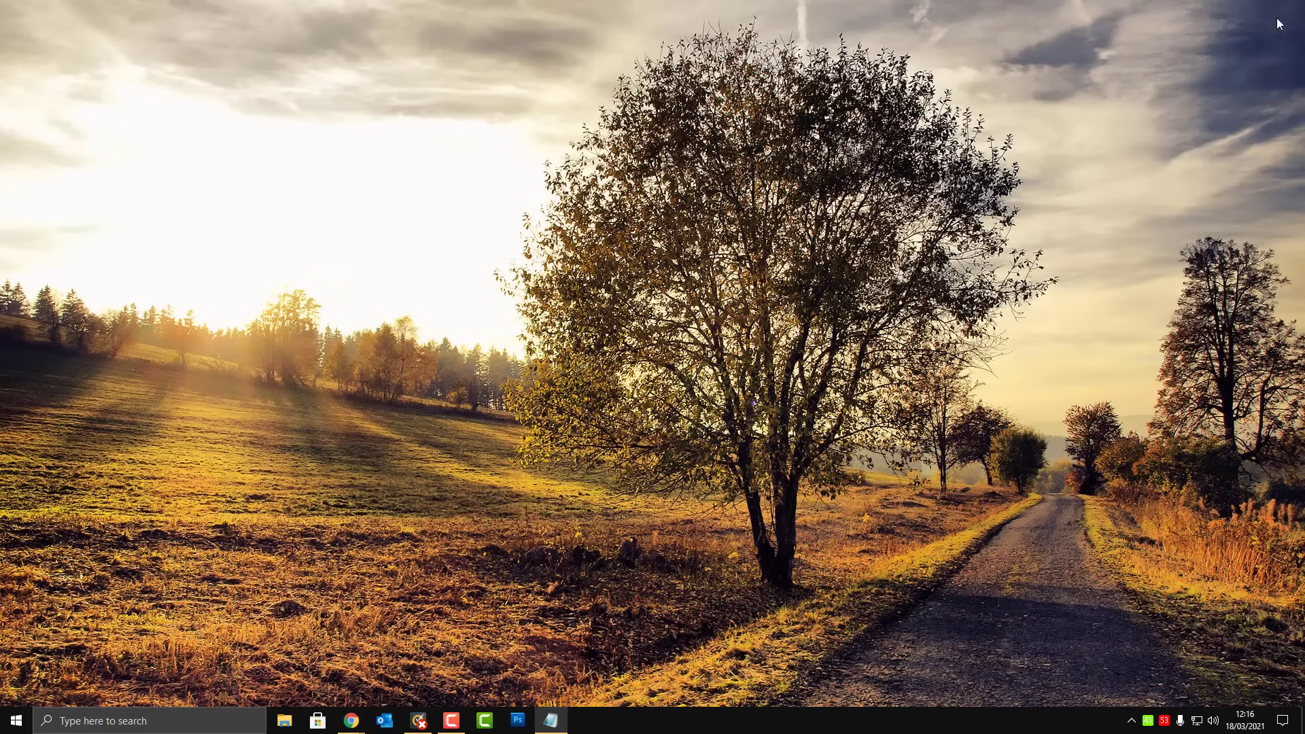